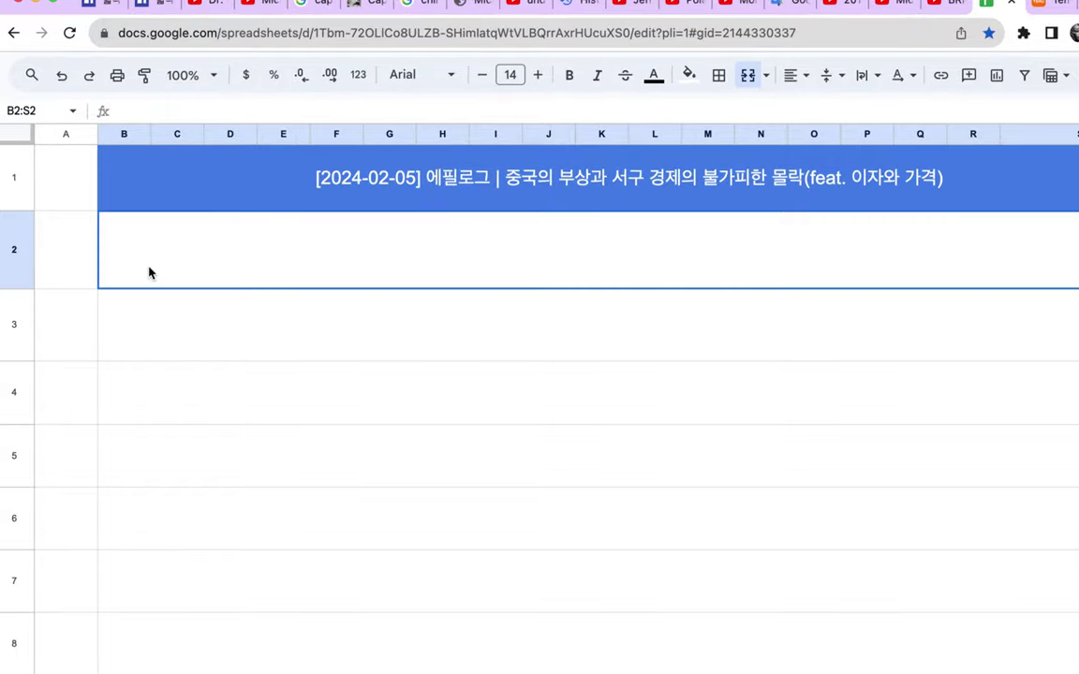
# Enter the note "자동차 산업 => 중국 세계 1위 + 전기 자동차는 압도적 1위" in the merged cell B2:S2.
pyautogui.write('산업 =')
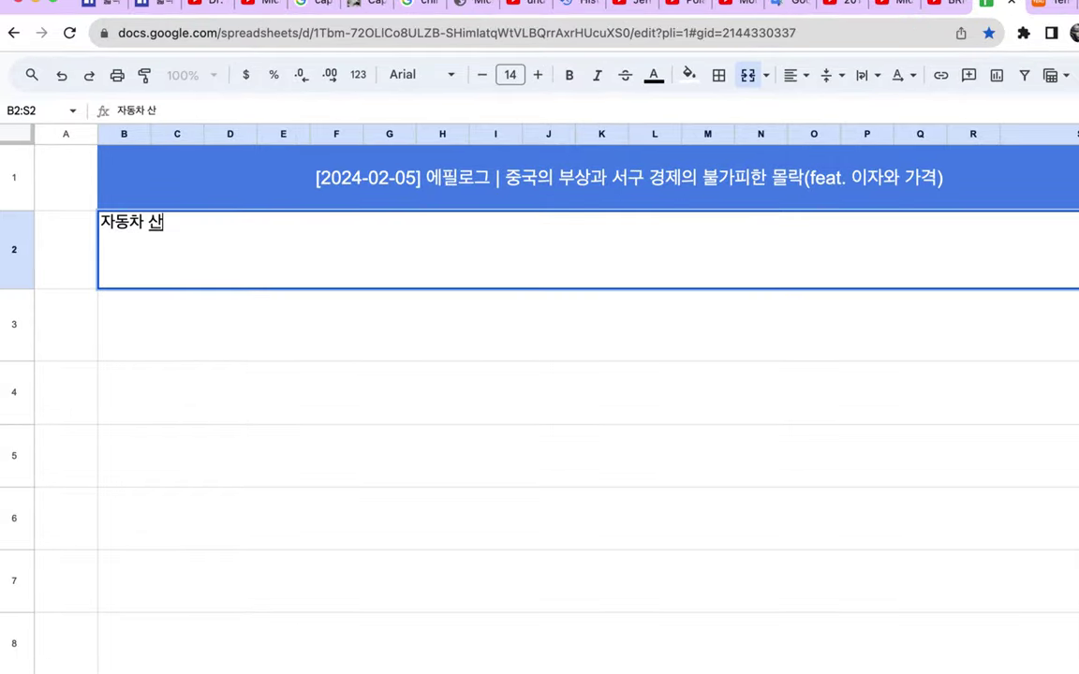
pyautogui.write('>')
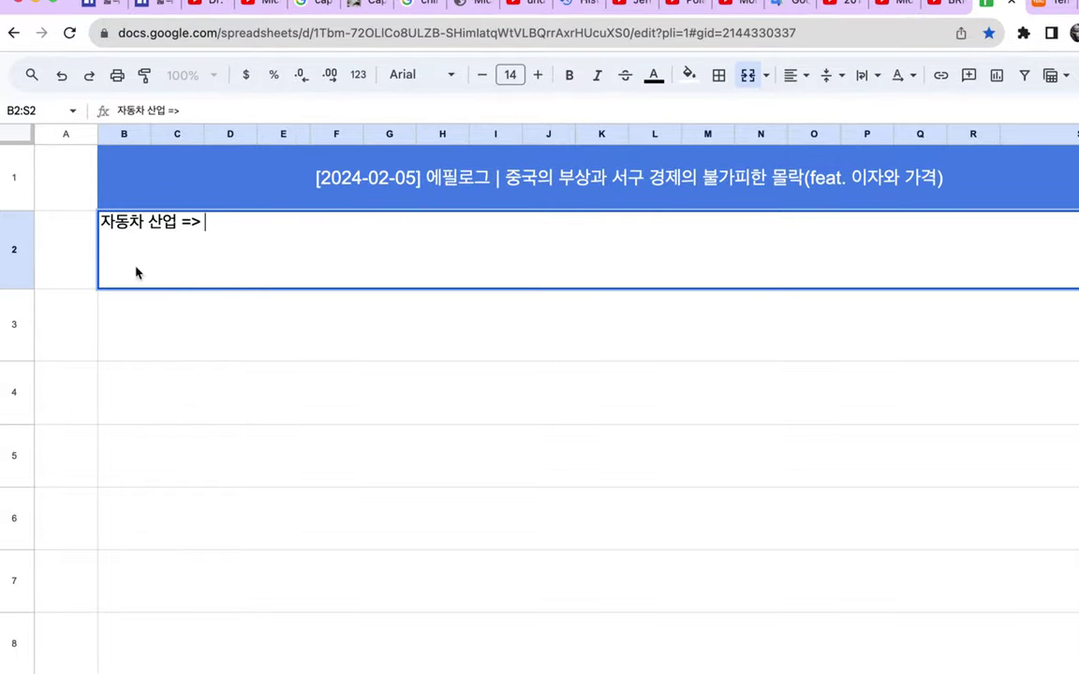
pyautogui.write(' 중')
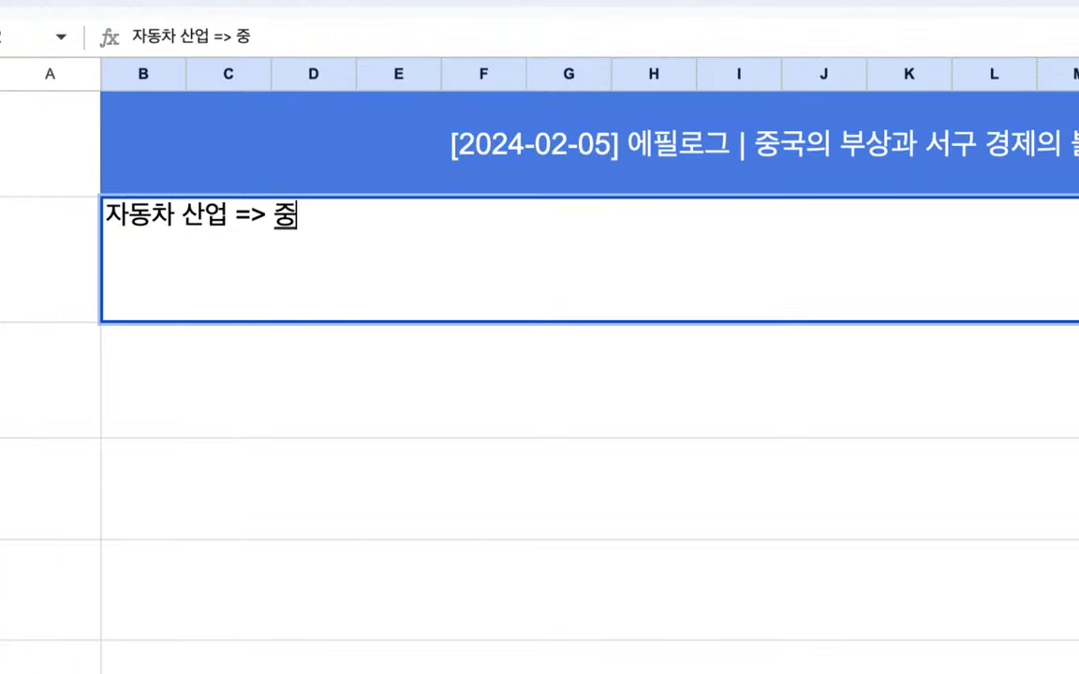
pyautogui.write('국 세계 1위')
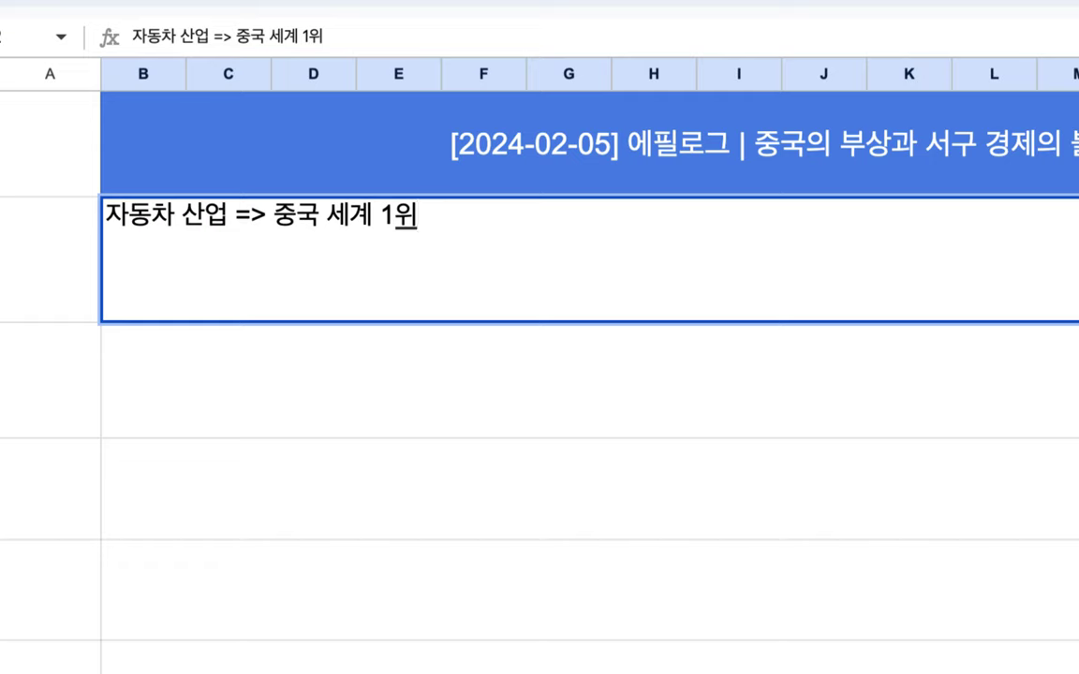
pyautogui.write(' =')
pyautogui.press('BackSpace')
pyautogui.write('+ 전')
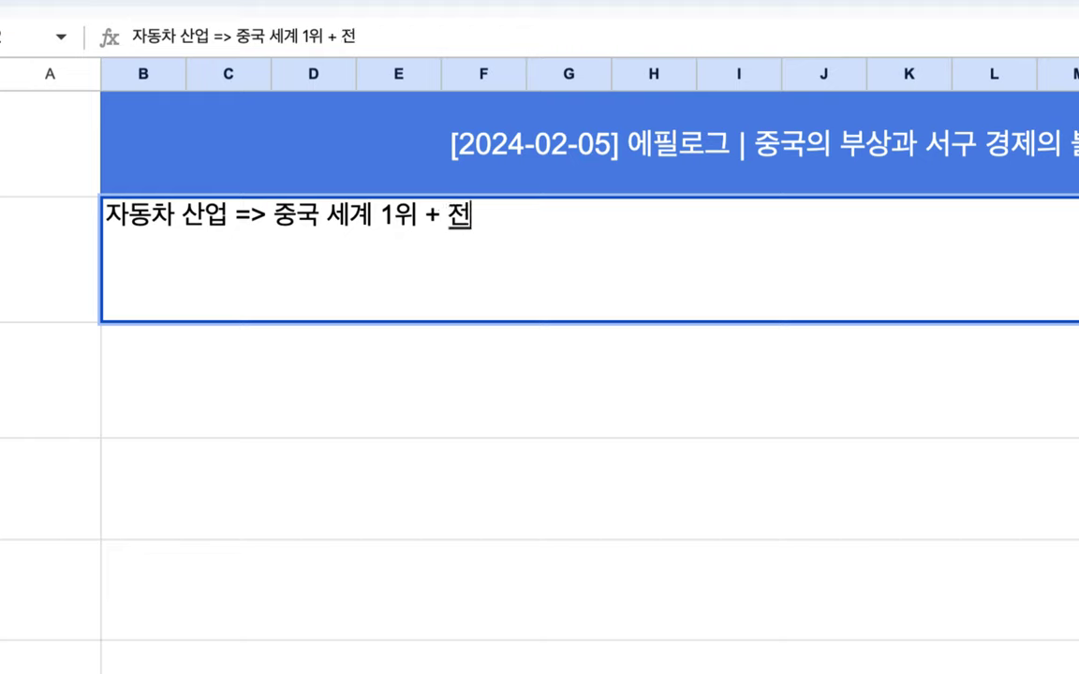
pyautogui.write('기 재자동차는 압')
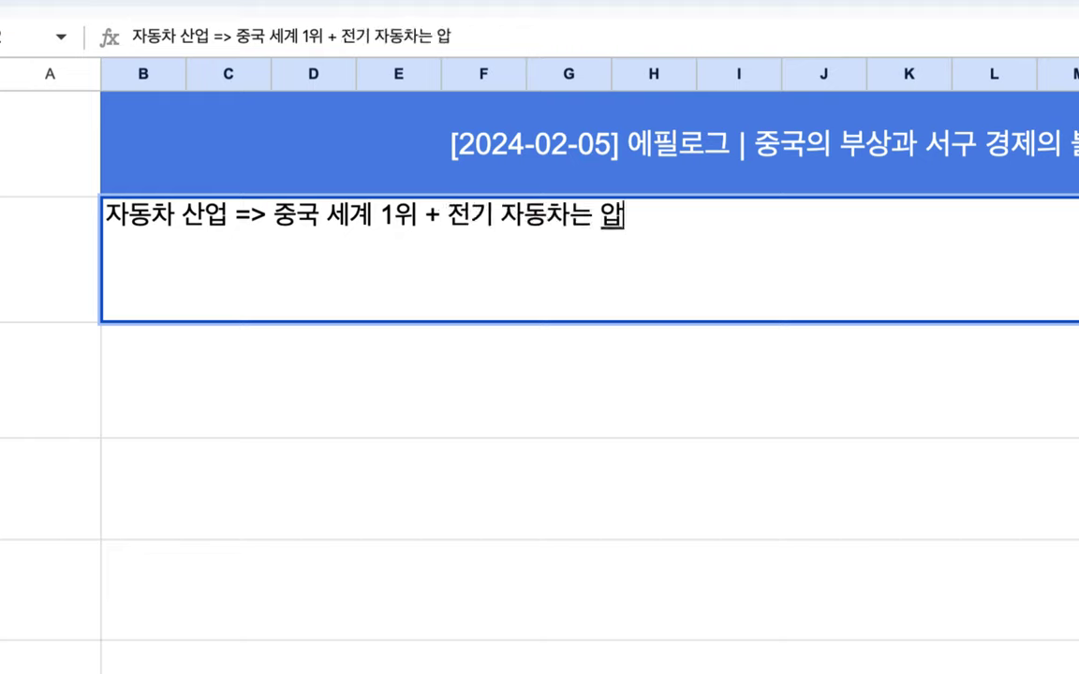
pyautogui.write('돛적 1위')
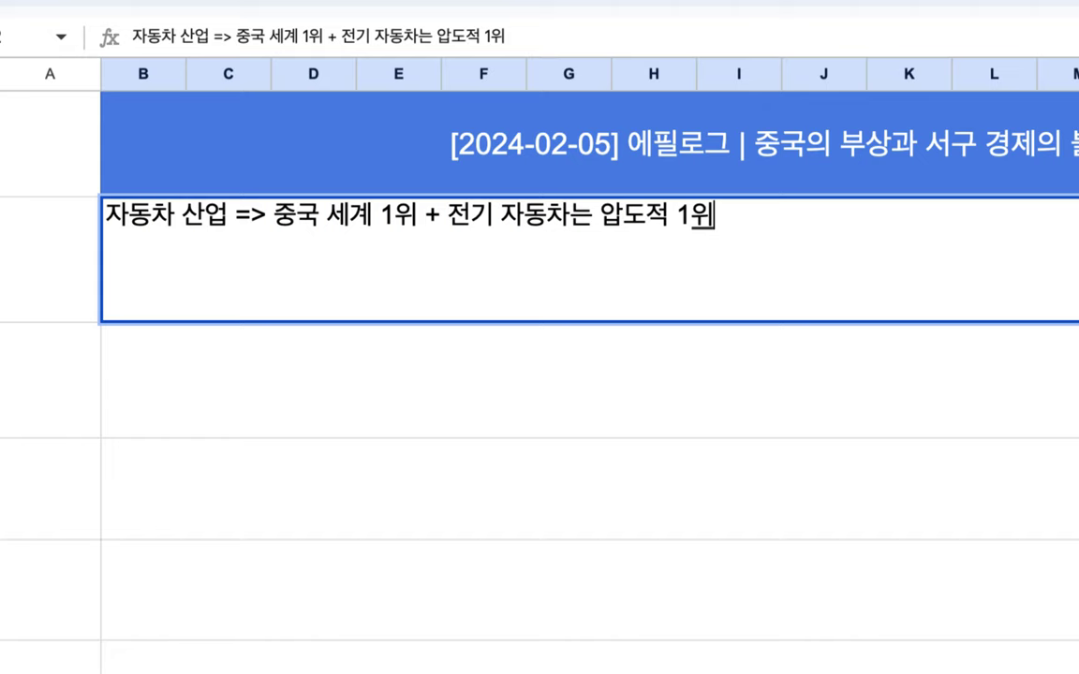
# Append "=> 격차는 확대, 분야도 확대" to the end of the note in B2:S2.
pyautogui.moveTo(298, 221); pyautogui.dragTo(592, 221)
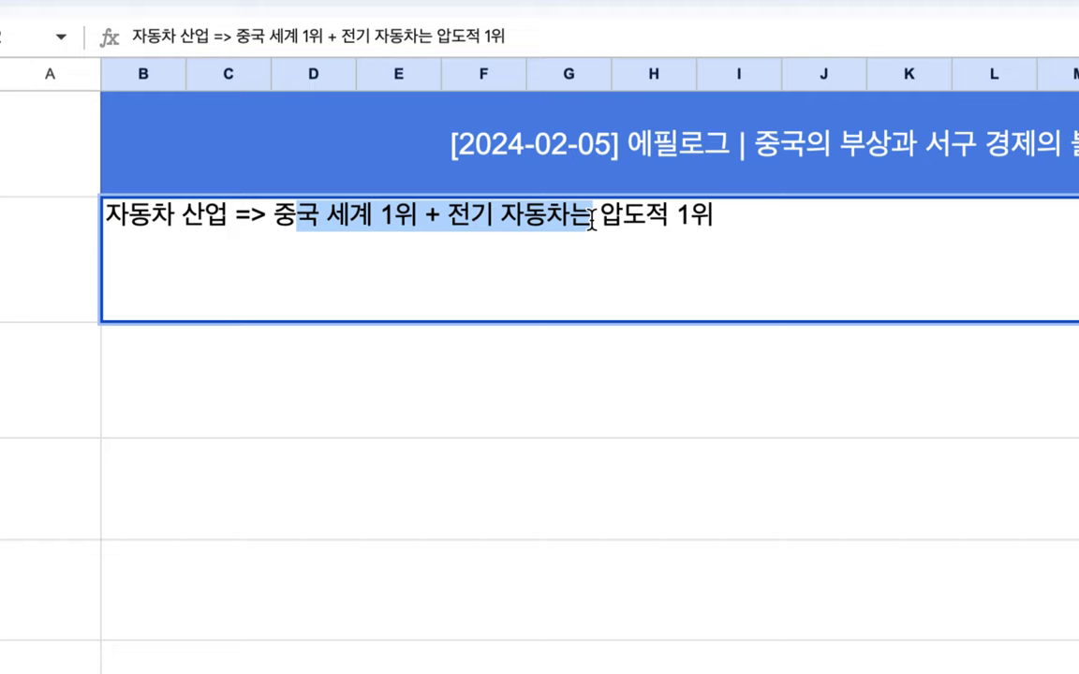
pyautogui.click(838, 226)
pyautogui.write('=>')
pyautogui.write(' 격차는 ')
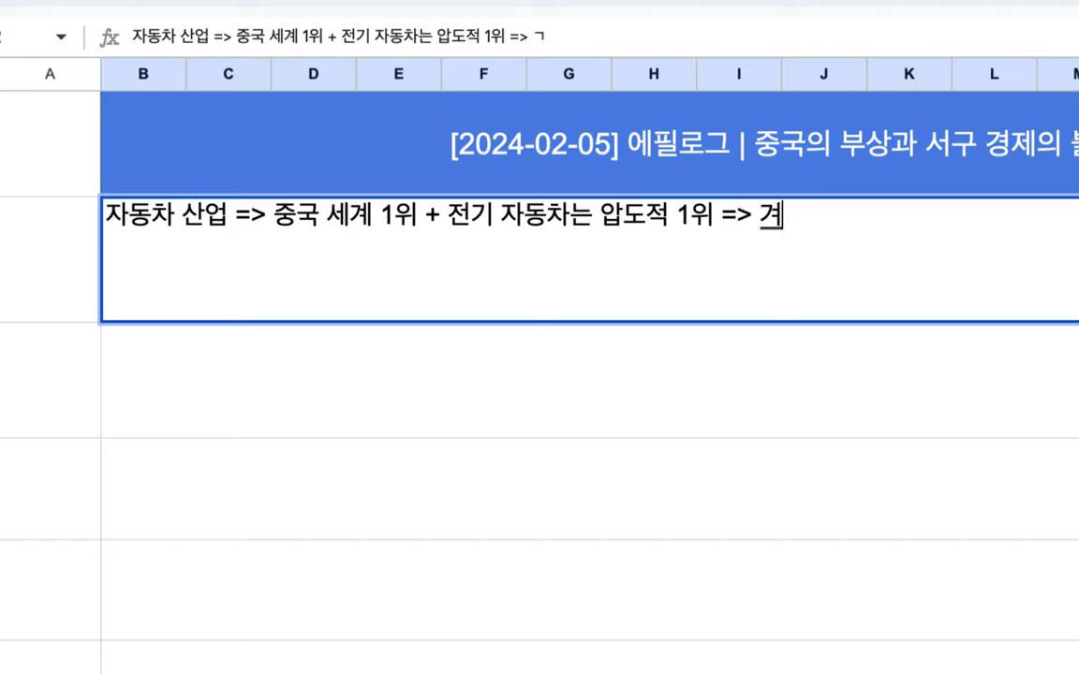
pyautogui.write('확')
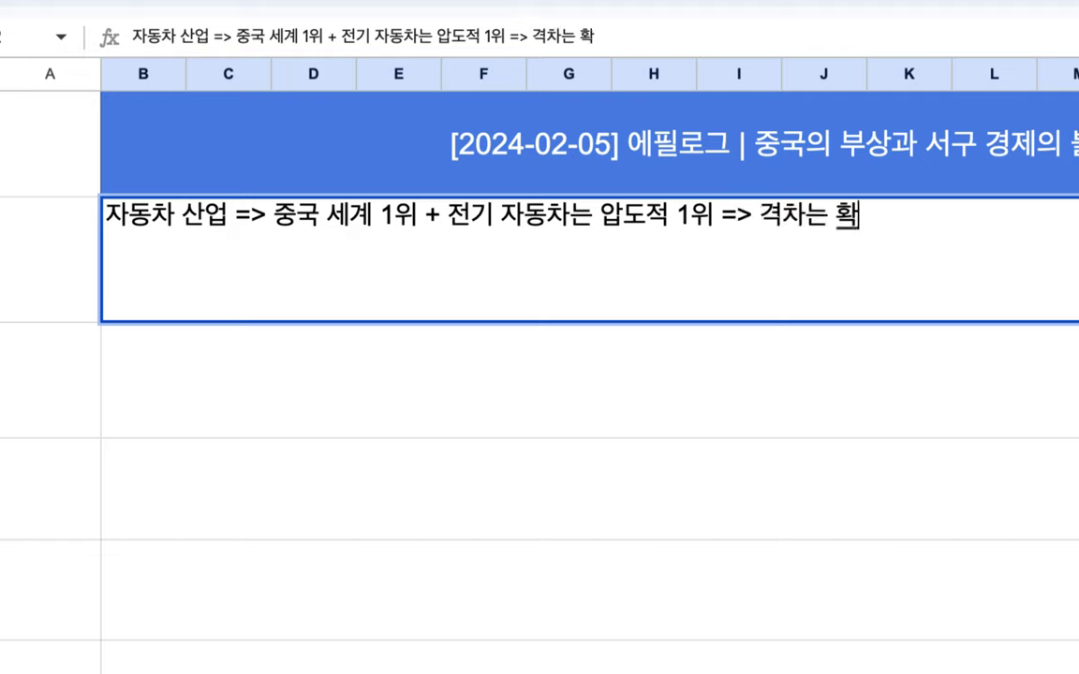
pyautogui.write('대, 분ㅇ야도 확대')
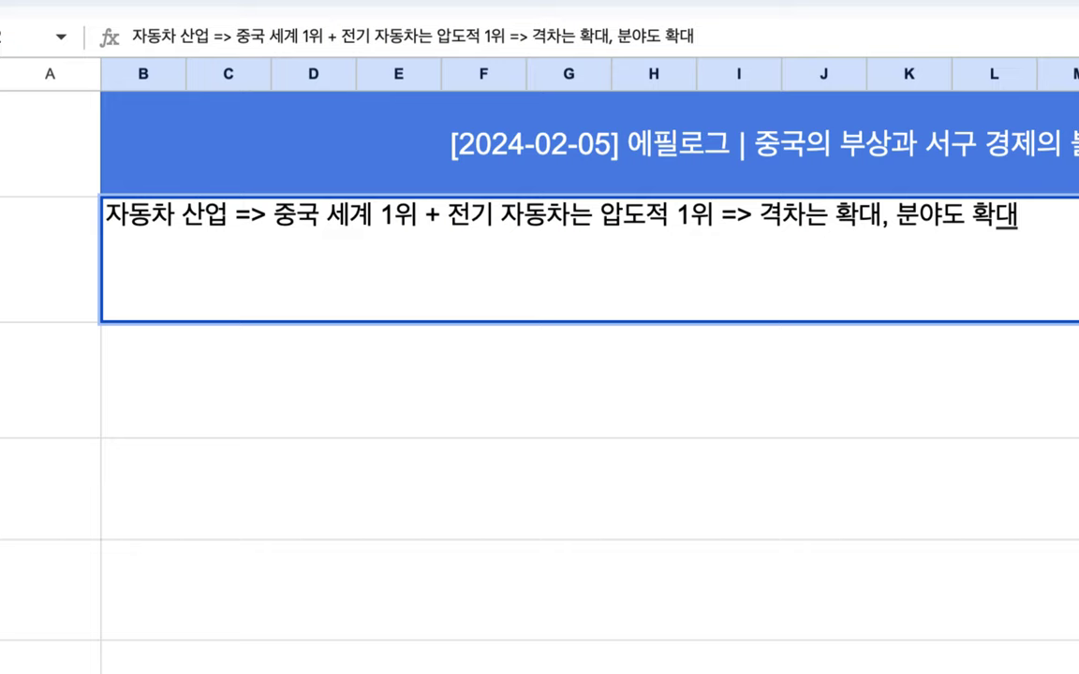
pyautogui.click(551, 374)
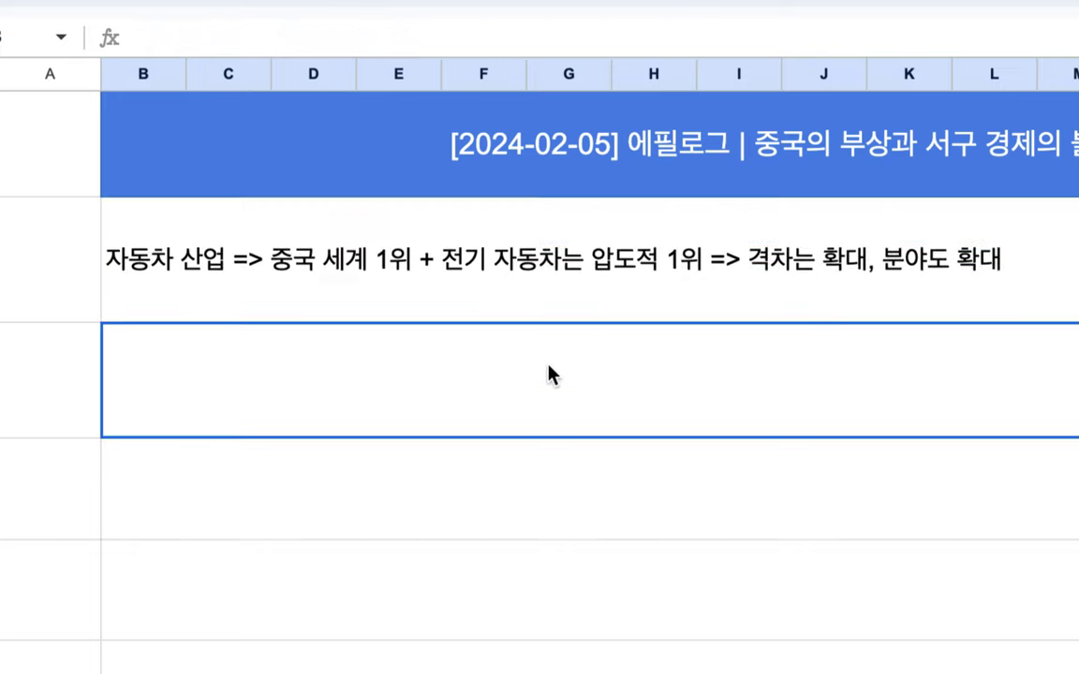
# Enter the progression "14nm => 7nm => 5nm => 3nm" in the merged cell of row 3.
pyautogui.write('14')
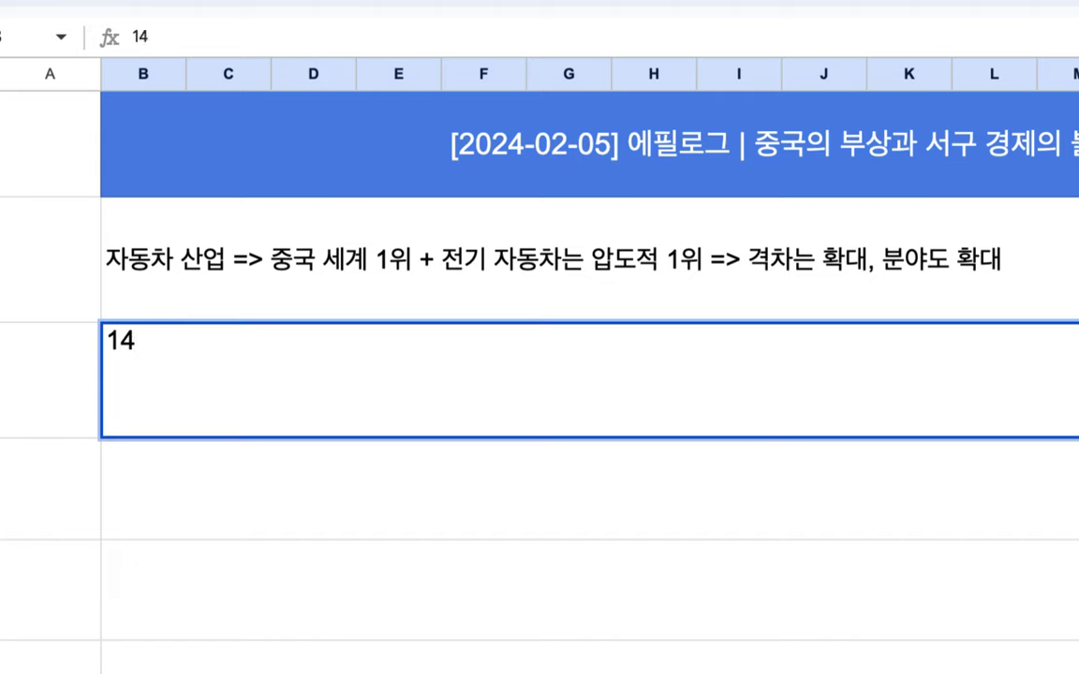
pyautogui.write('nm')
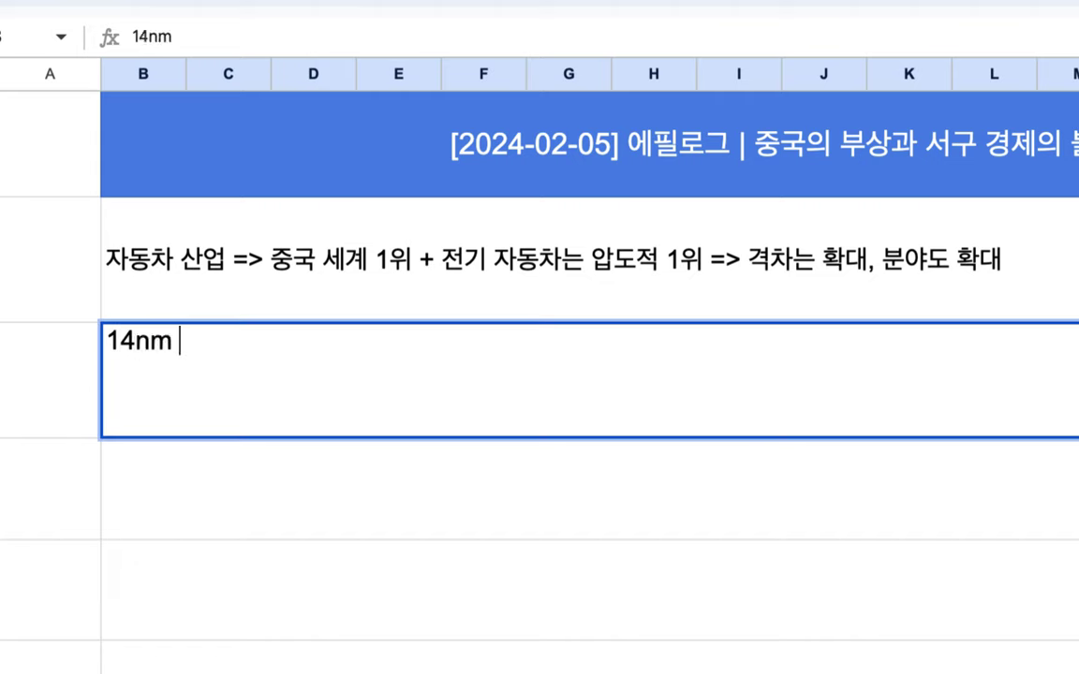
pyautogui.write(' => 7nm =>')
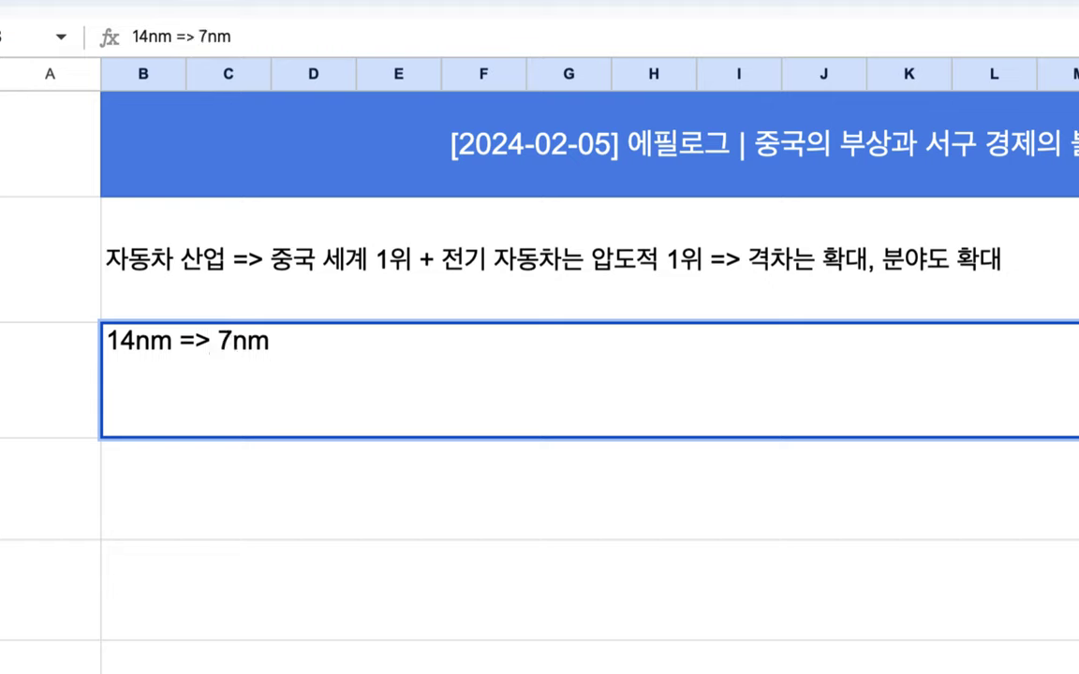
pyautogui.write(' 5')
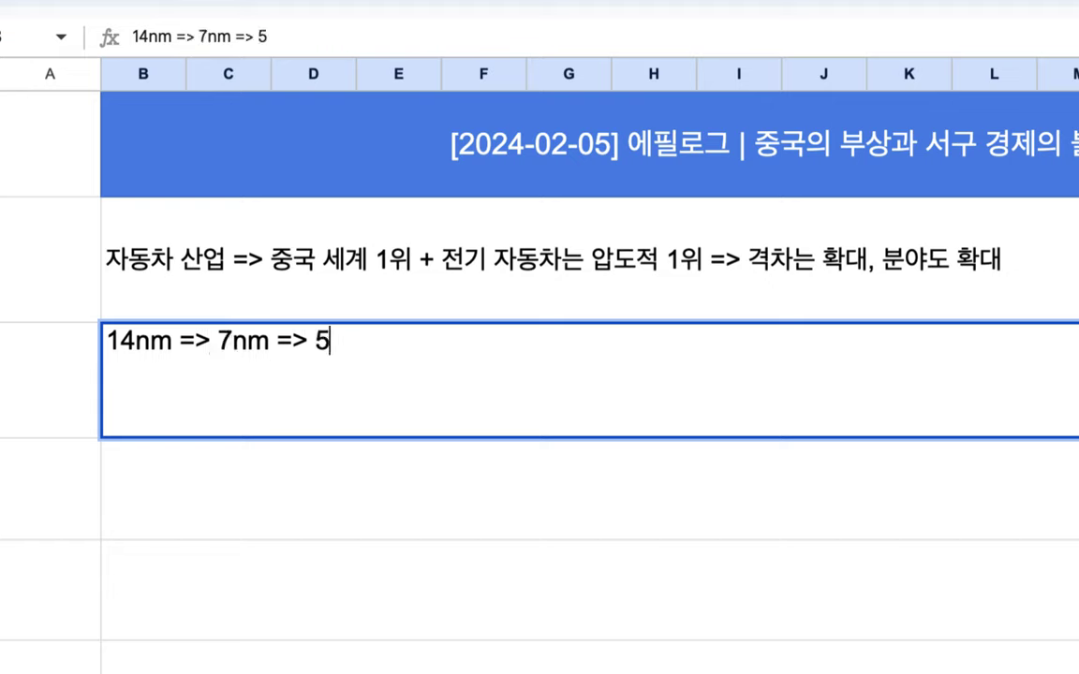
pyautogui.write('nm => 3nm')
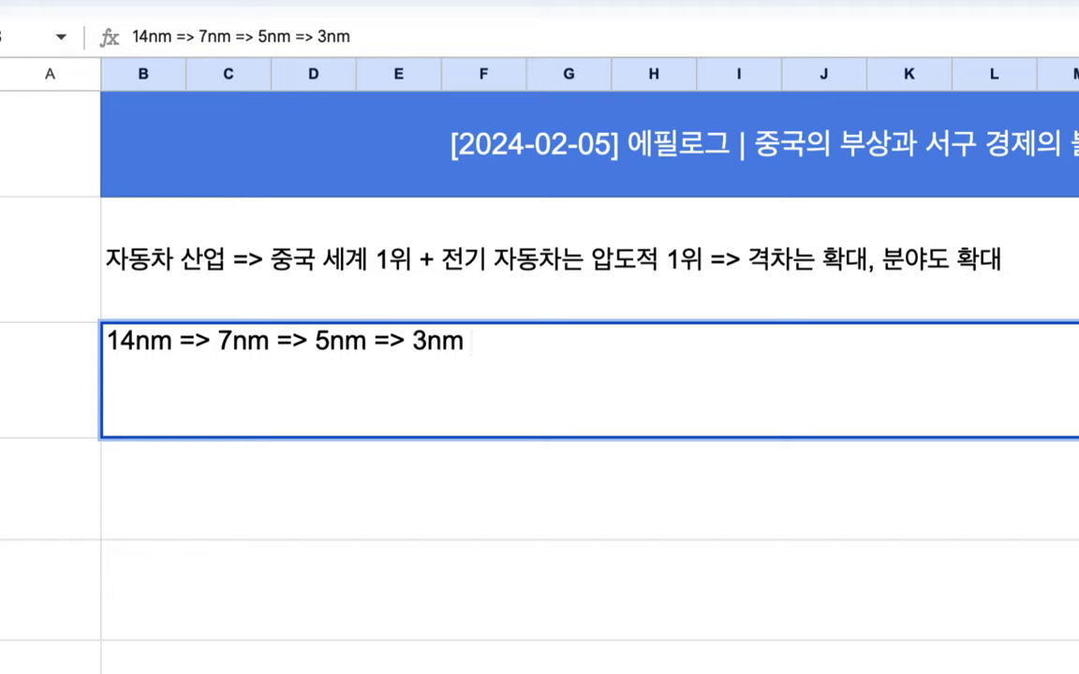
# Highlight parts of the nanometre progression in row 3, and clear the whole text from the cell.
pyautogui.moveTo(211, 340); pyautogui.dragTo(529, 384)
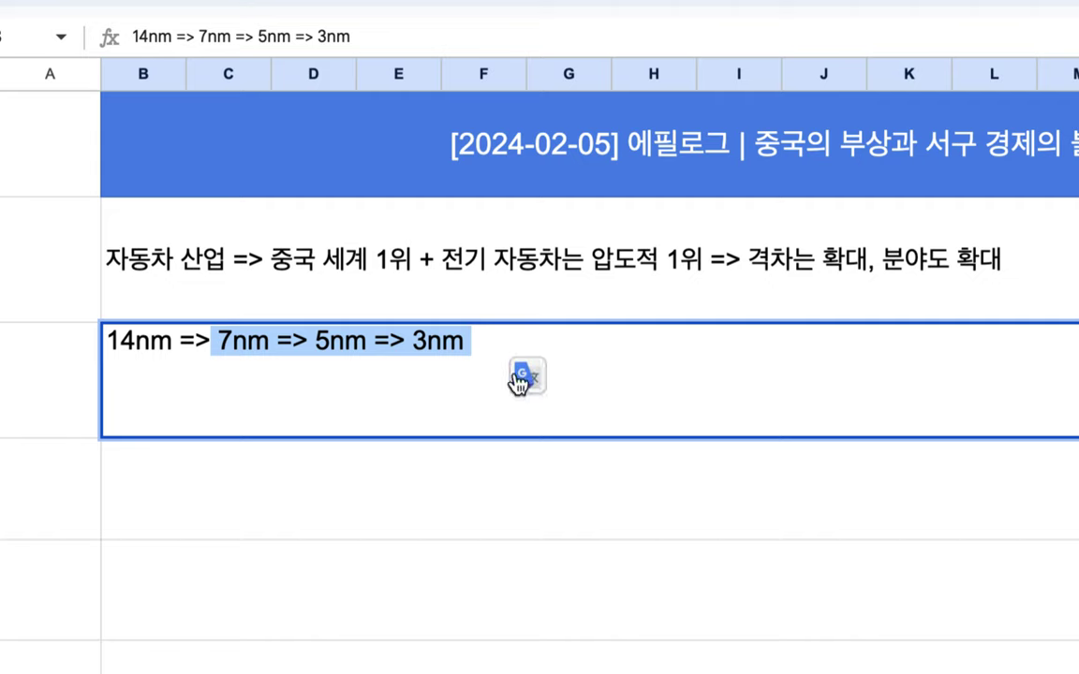
pyautogui.moveTo(179, 340); pyautogui.dragTo(80, 354)
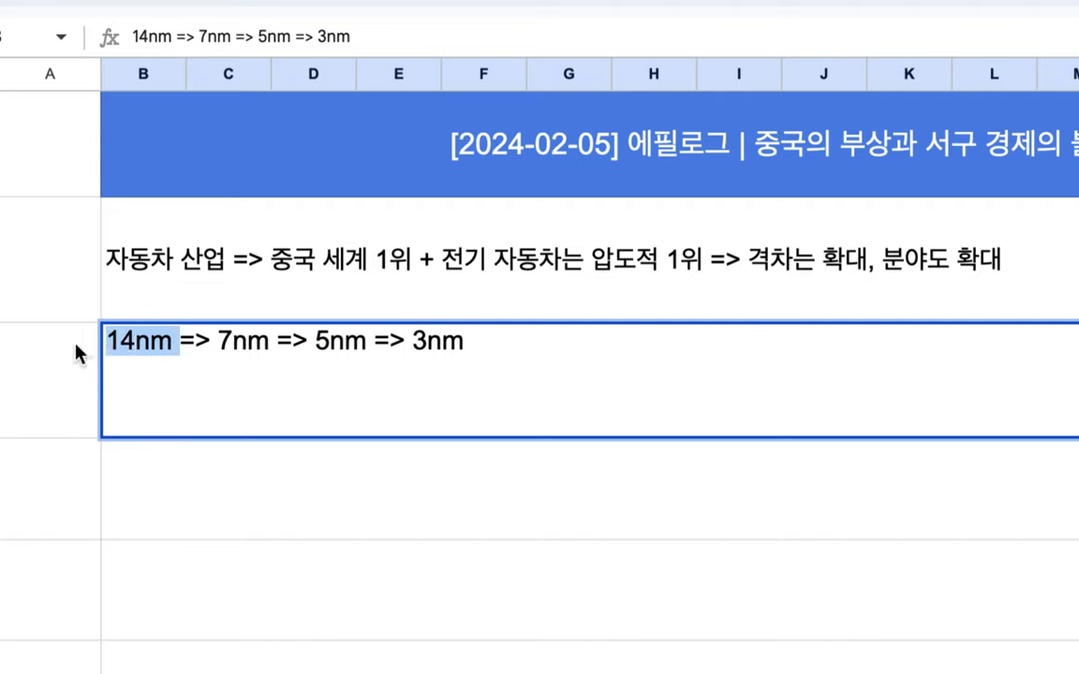
pyautogui.doubleClick(159, 342)
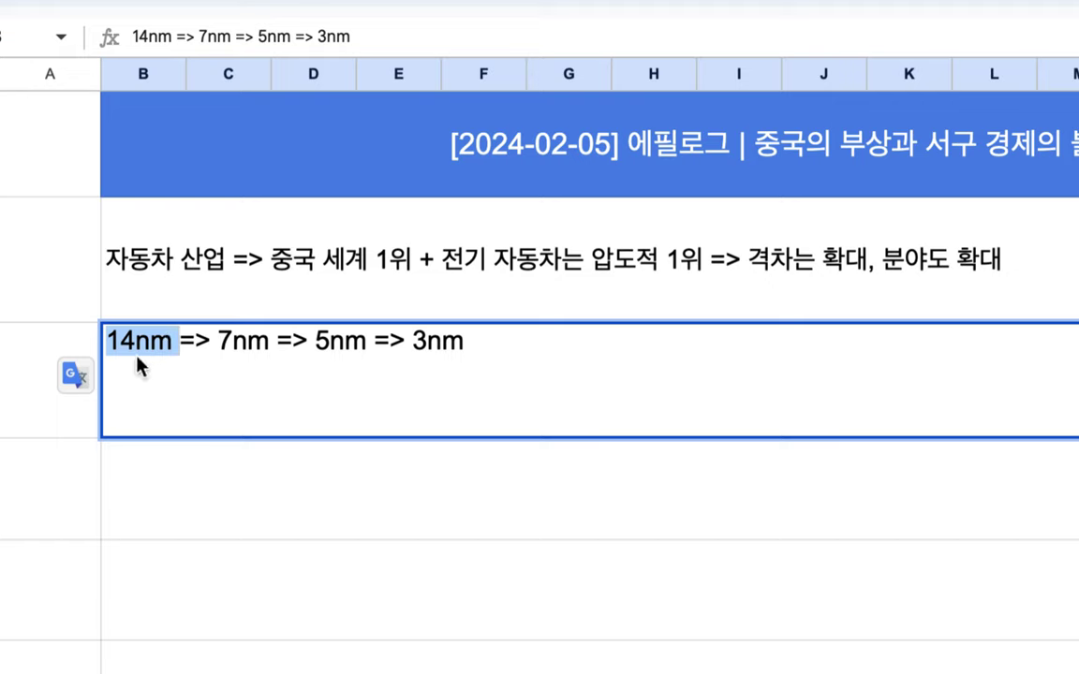
pyautogui.click(207, 340)
pyautogui.moveTo(208, 340); pyautogui.dragTo(420, 340)
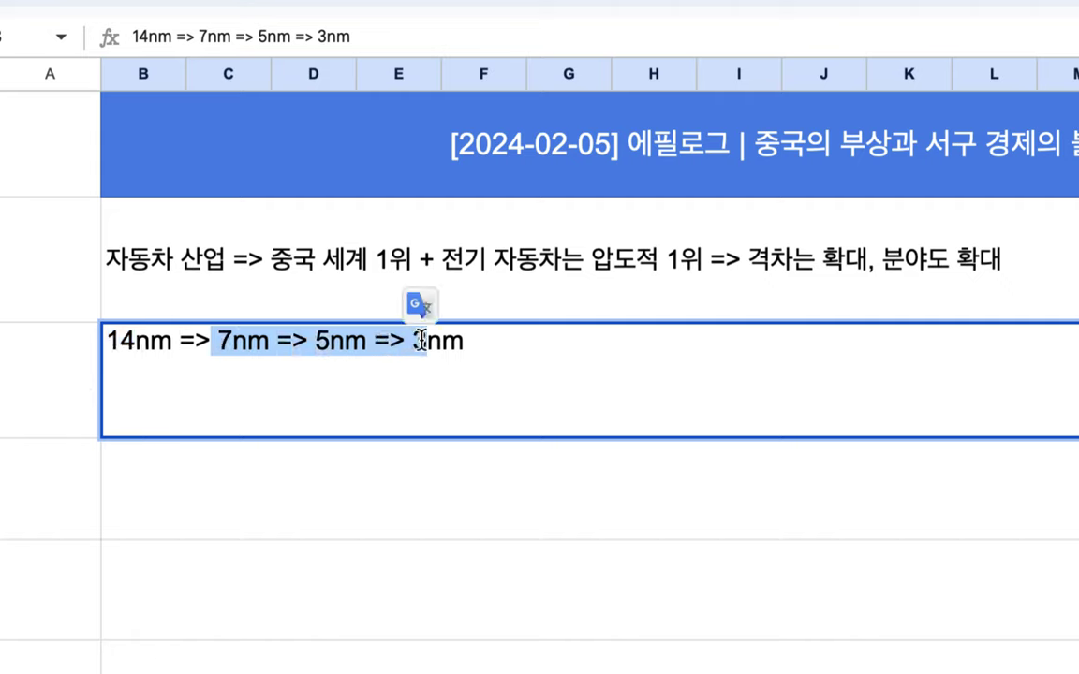
pyautogui.tripleClick(247, 331)
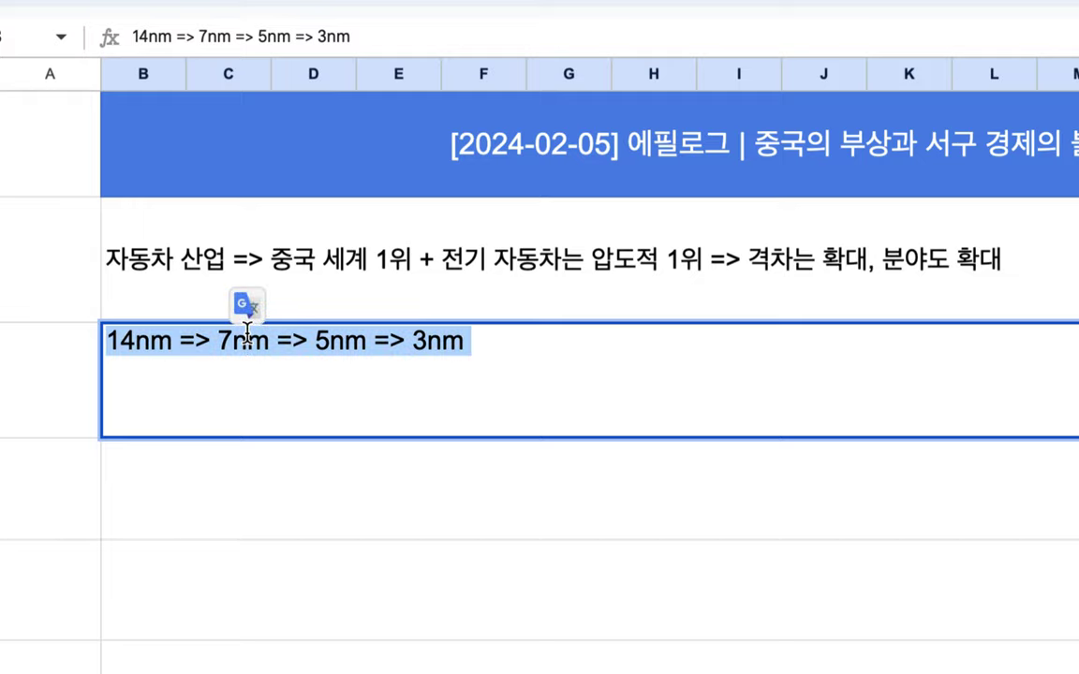
pyautogui.press('BackSpace')
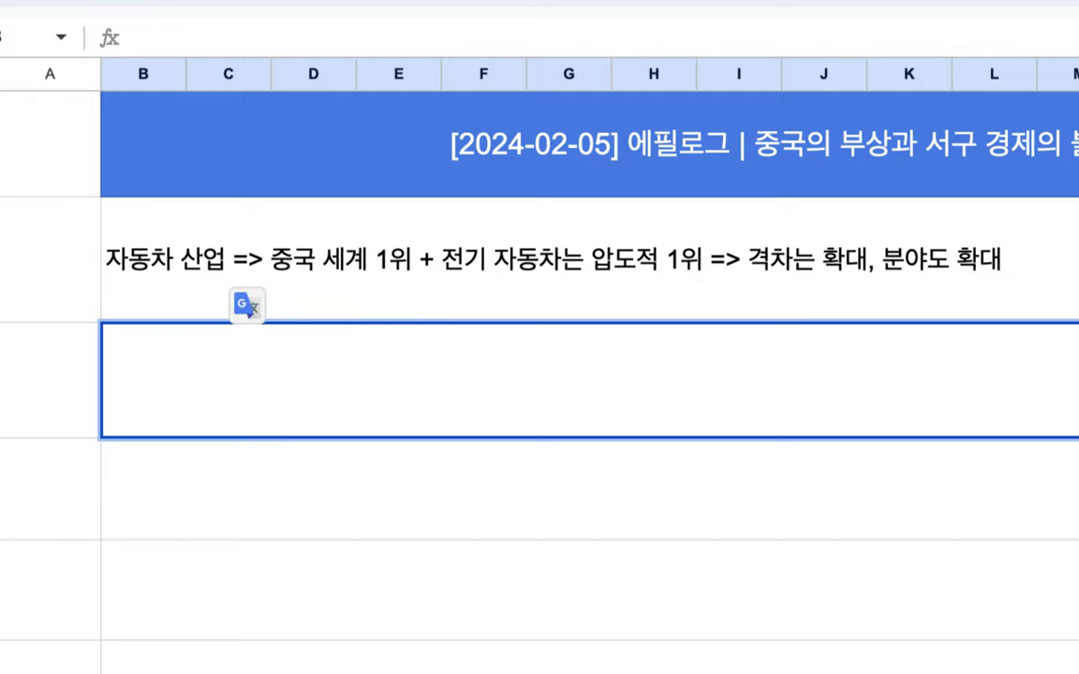
pyautogui.click(415, 275)
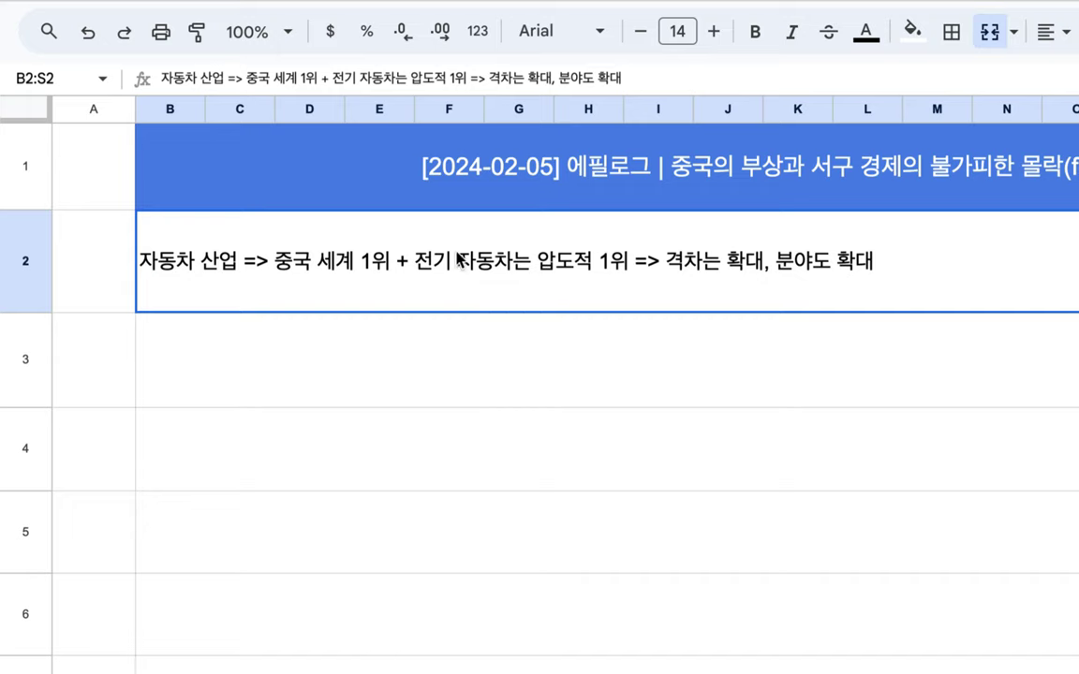
pyautogui.click(353, 341)
pyautogui.click(359, 241)
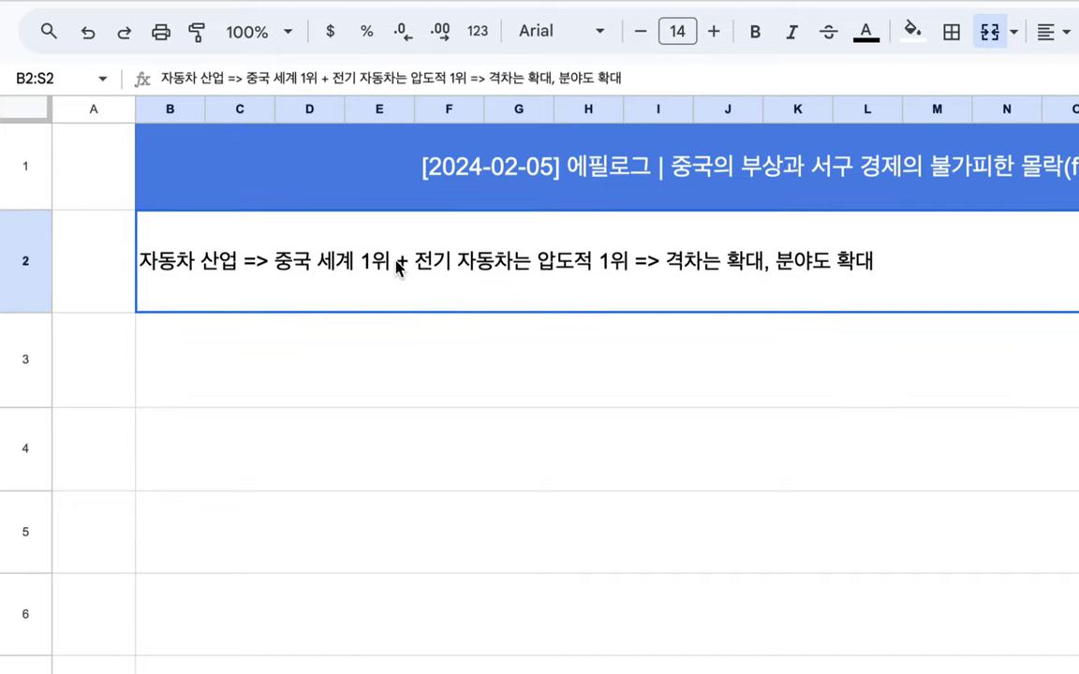
# Write the question "중국의 모든 상품 종류에 대해 품질과 가격 경쟁력을 갖출 수 있는 방안?" in the merged cell B3:S3.
pyautogui.click(314, 344)
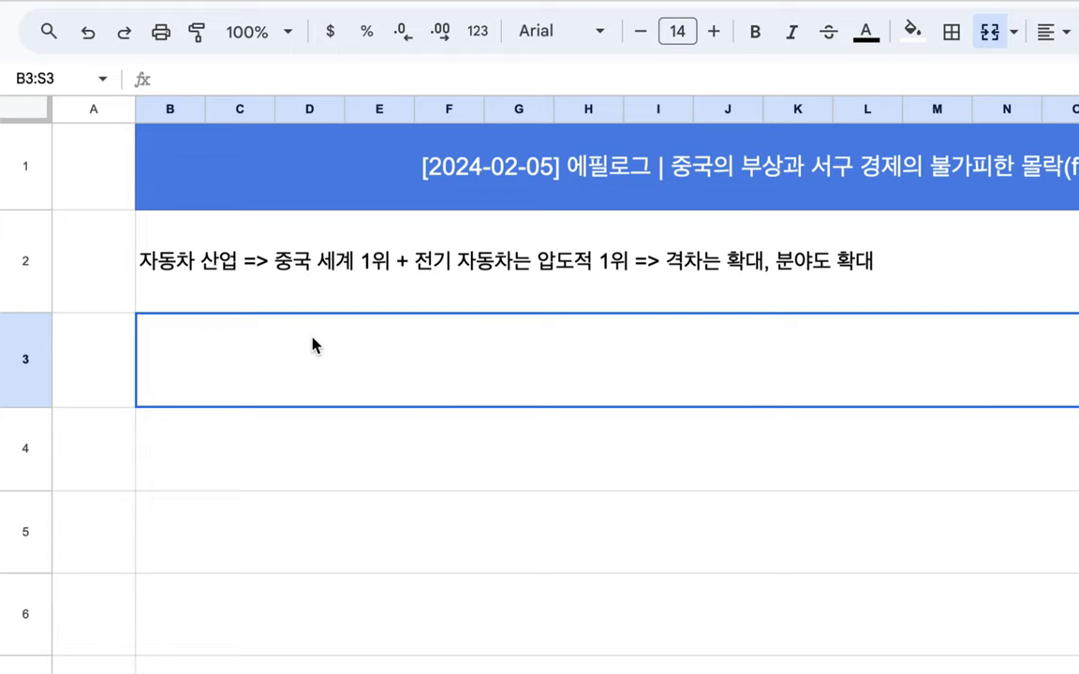
pyautogui.write('wndr')
pyautogui.press('BackSpace')
pyautogui.press('BackSpace')
pyautogui.press('BackSpace')
pyautogui.press('BackSpace')
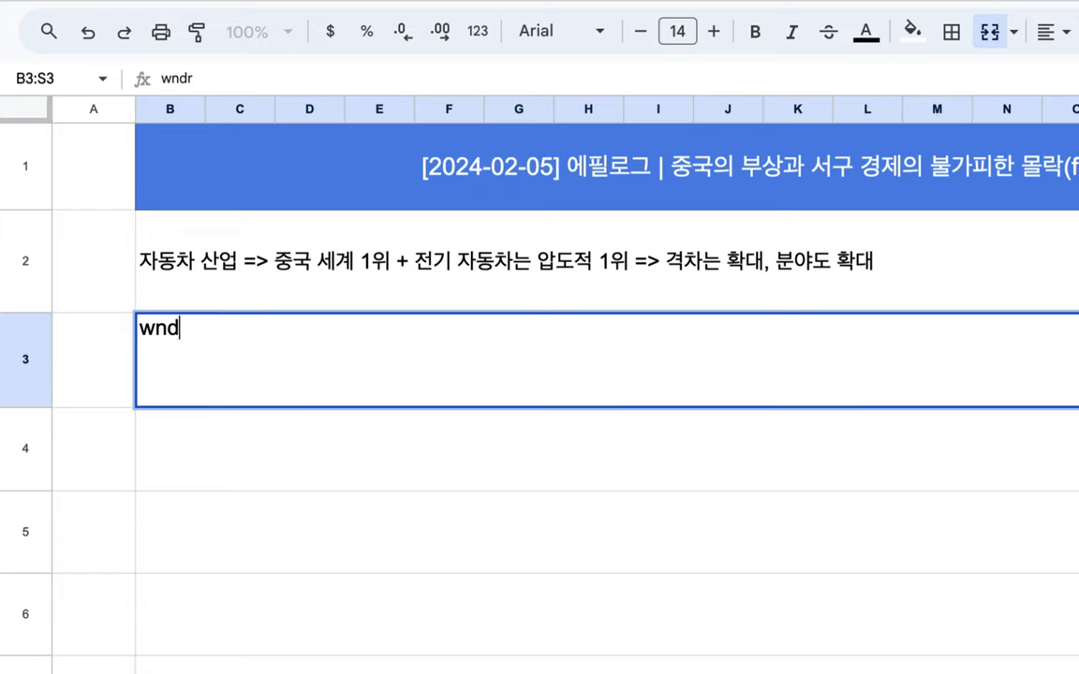
pyautogui.write('중국의 ')
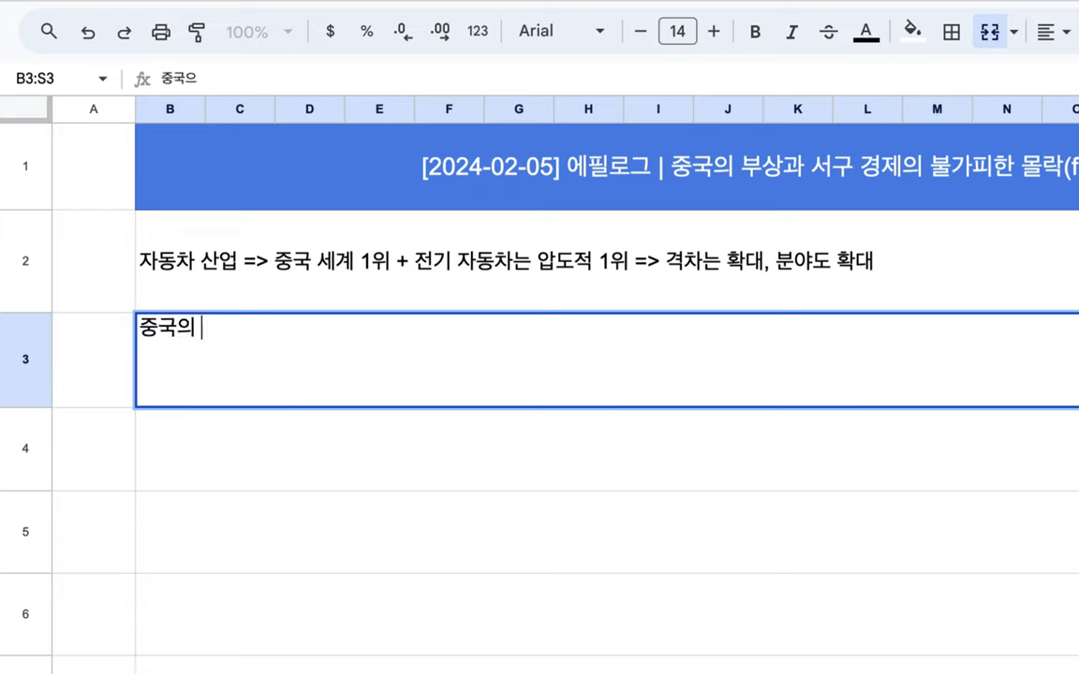
pyautogui.write('모든 상품 ')
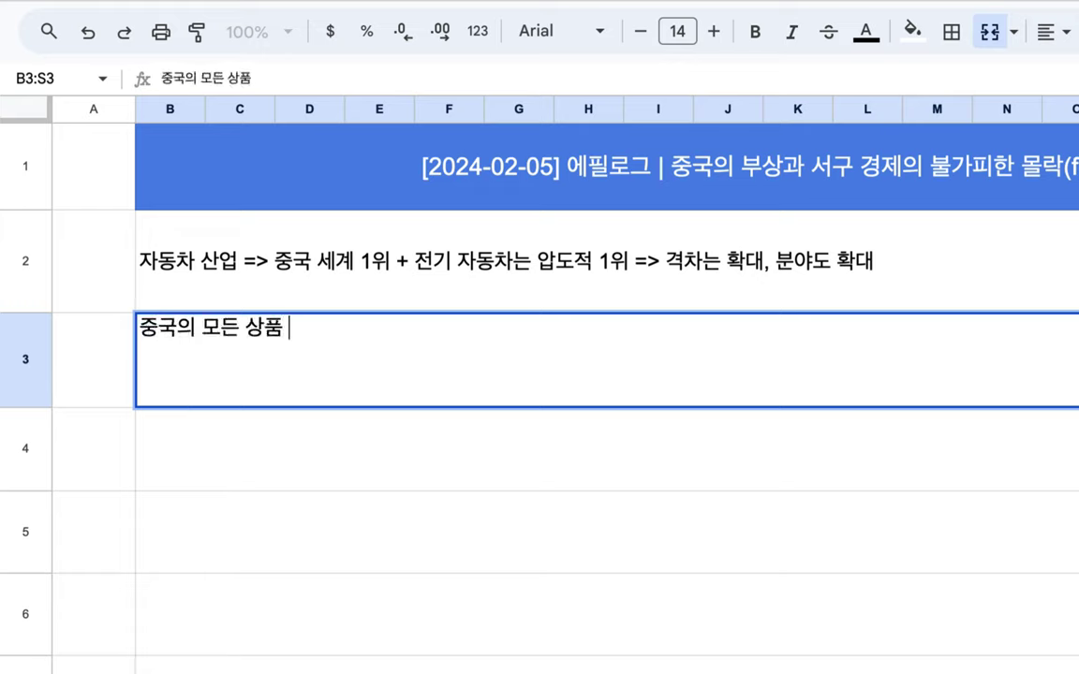
pyautogui.write('종ㄹㅠ에 대해 ㅍ')
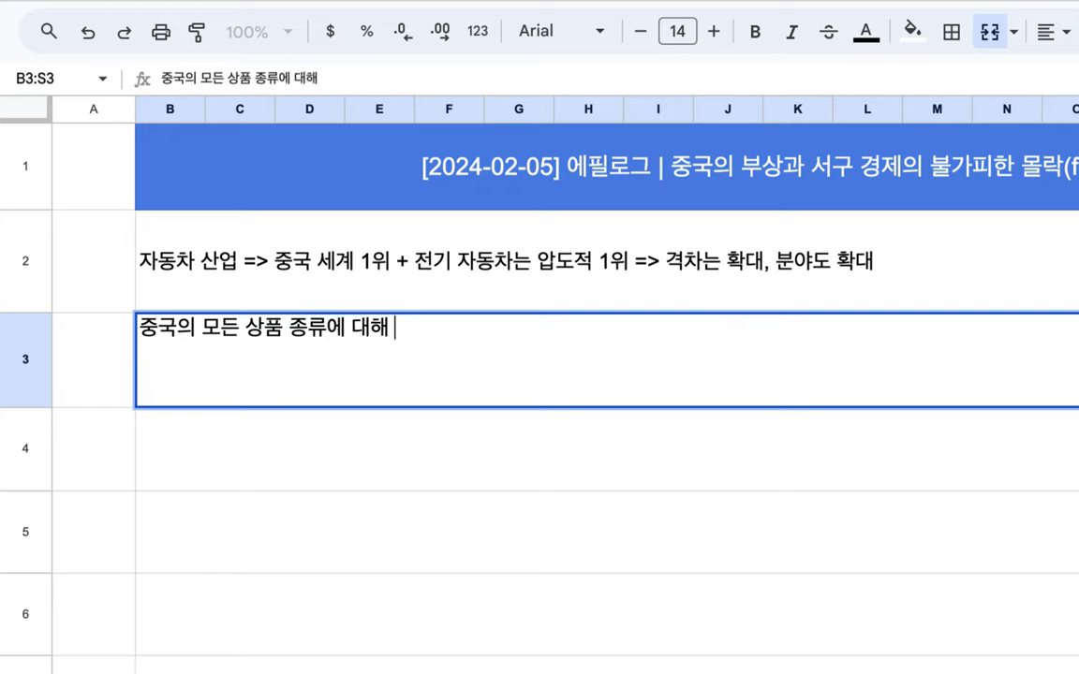
pyautogui.write('ㅜㅁ질과 가격 ')
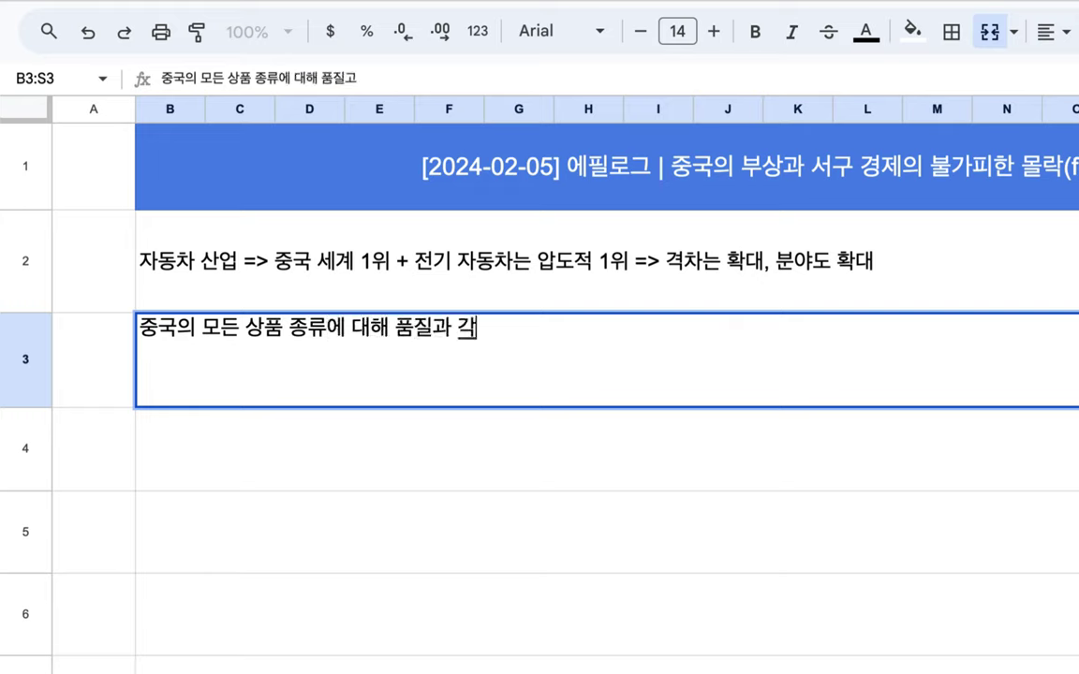
pyautogui.write('경쟁력을 각')
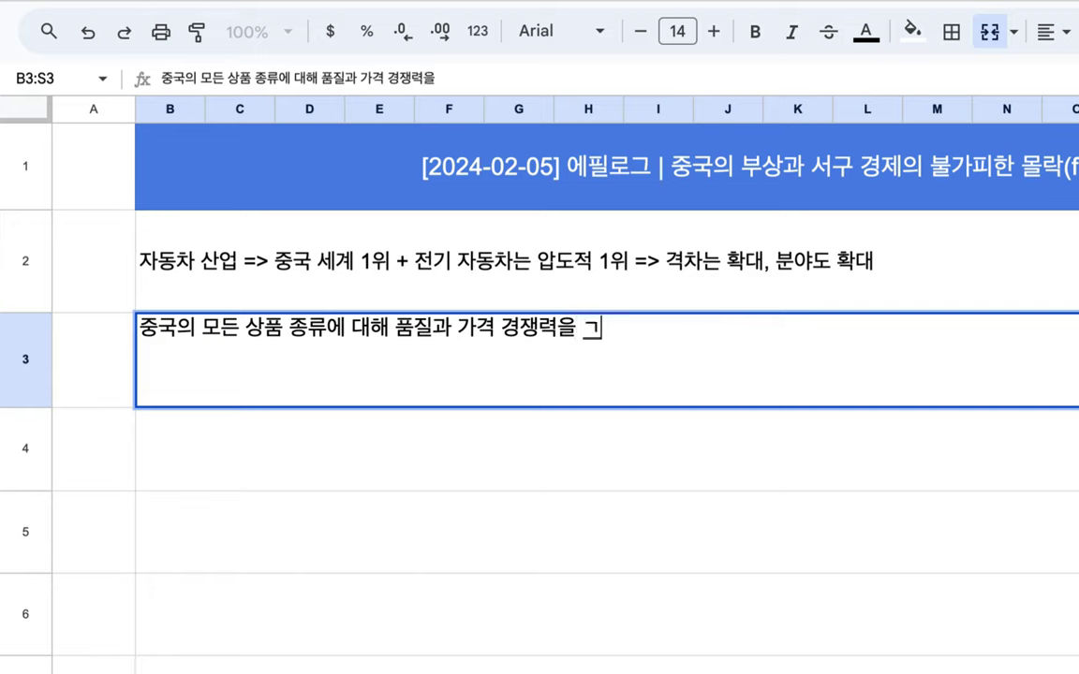
pyautogui.write('출 수 있')
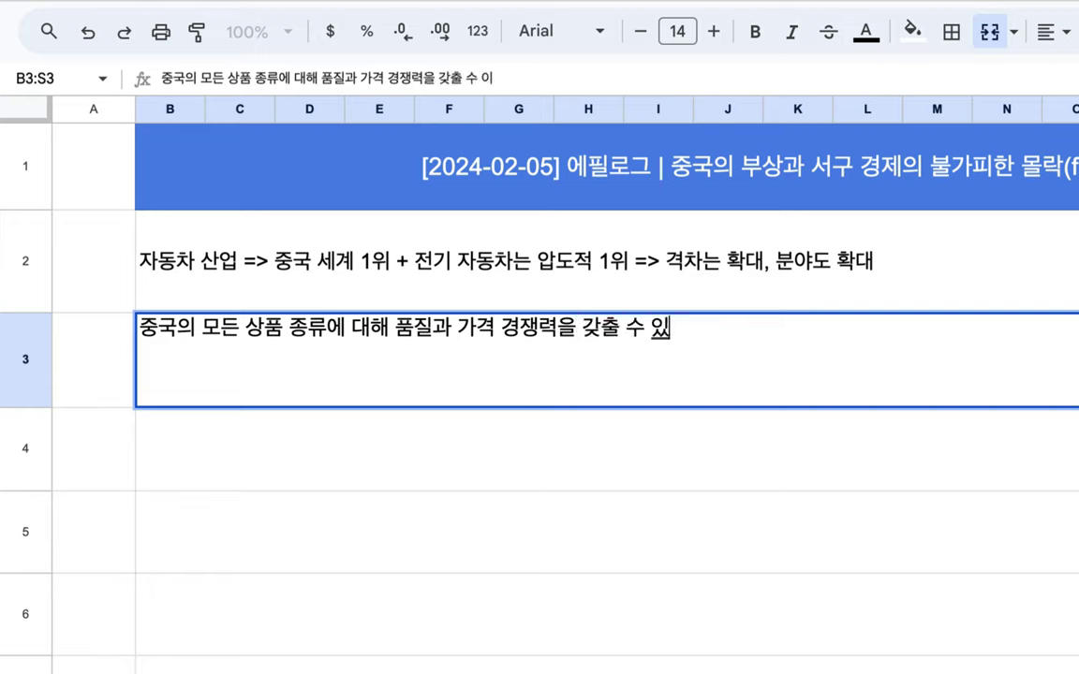
pyautogui.write('는 방안')
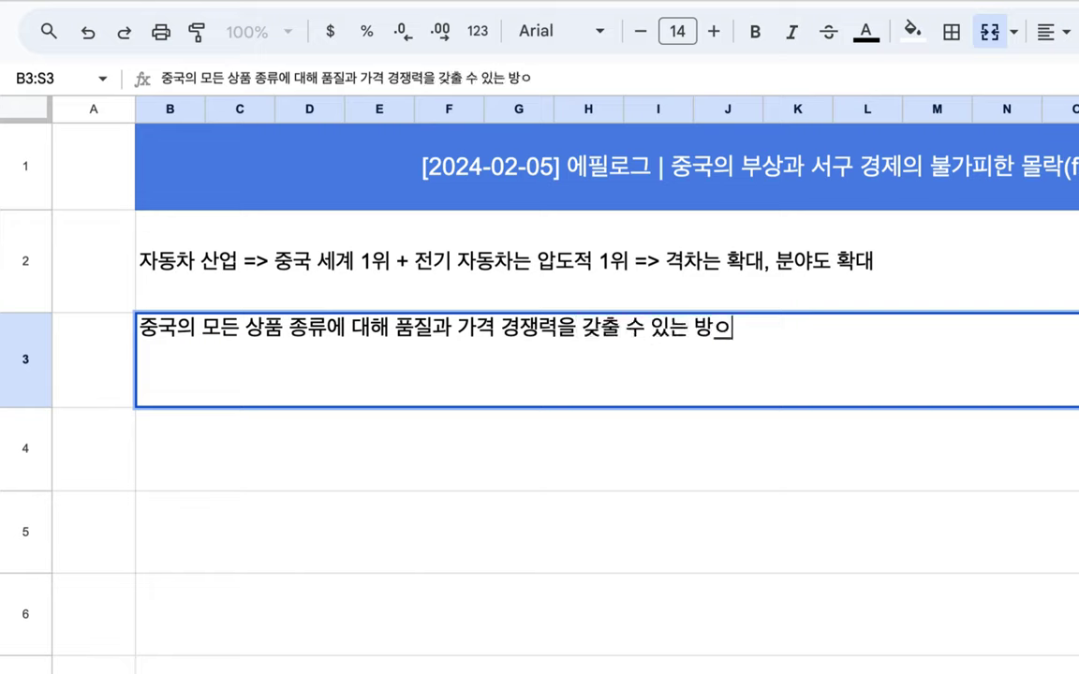
pyautogui.write('? ')
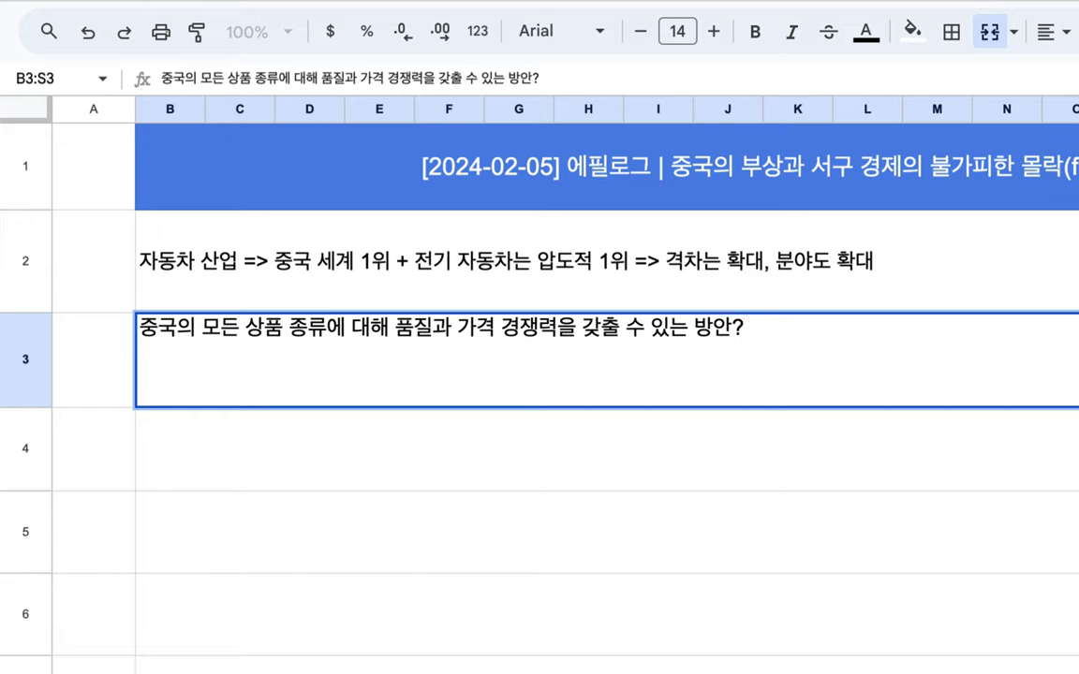
# Append "=> 있다." to the question in row 3 and extend its opening to "중국과 러시아의".
pyautogui.write('=> 있다')
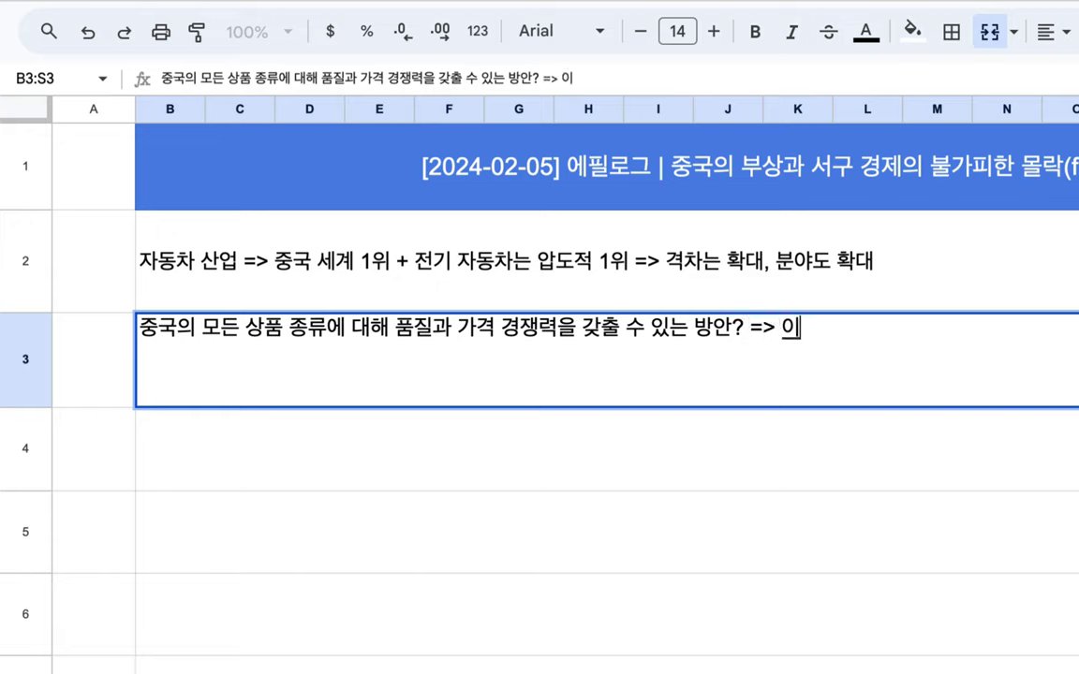
pyautogui.write('.')
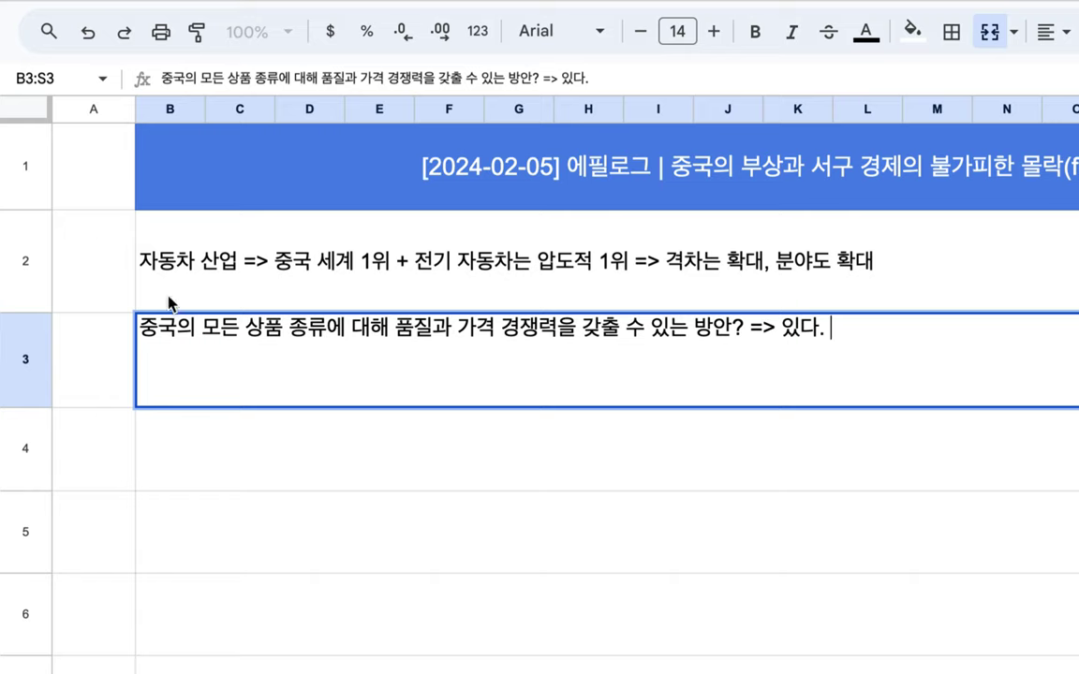
pyautogui.click(175, 332)
pyautogui.write('과 러')
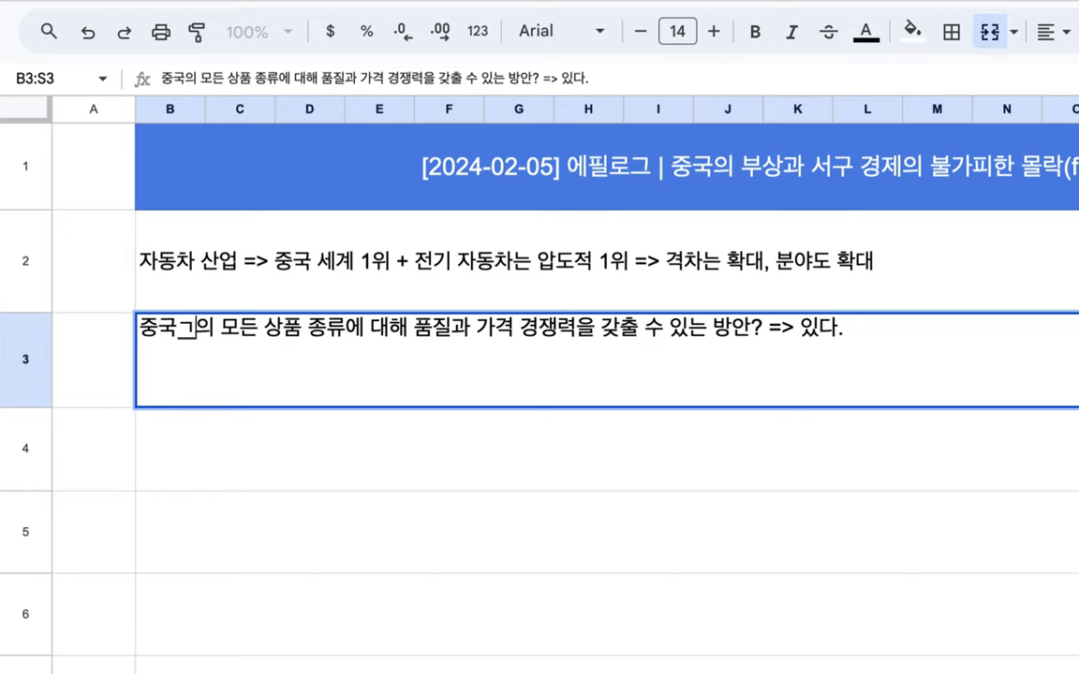
pyautogui.write('시아')
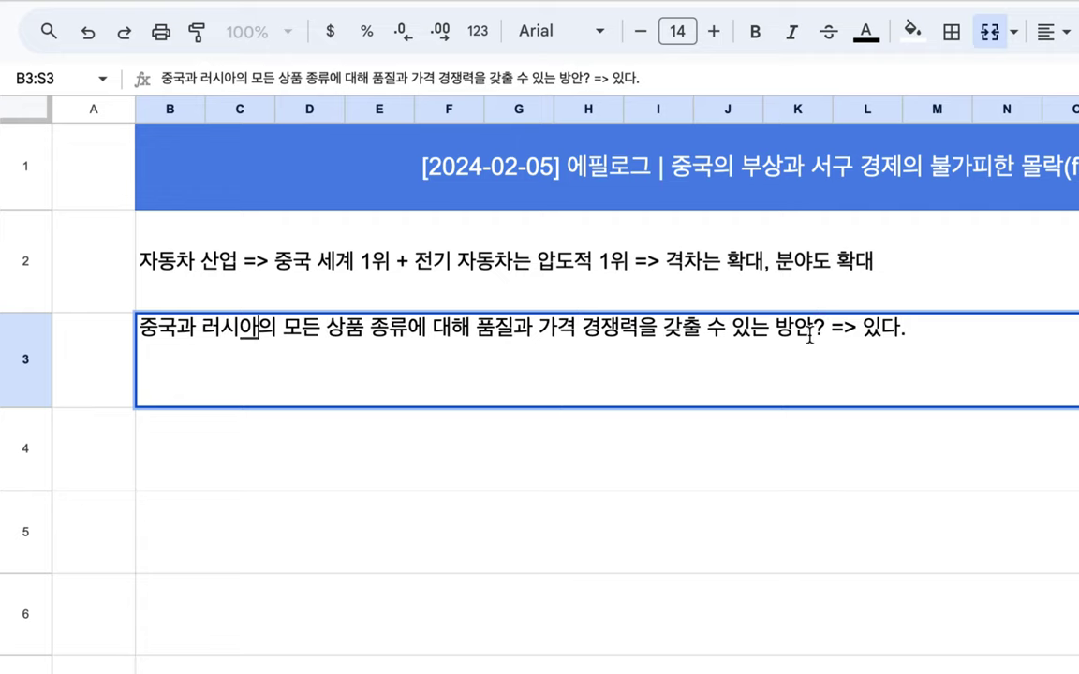
pyautogui.moveTo(916, 329); pyautogui.dragTo(846, 330)
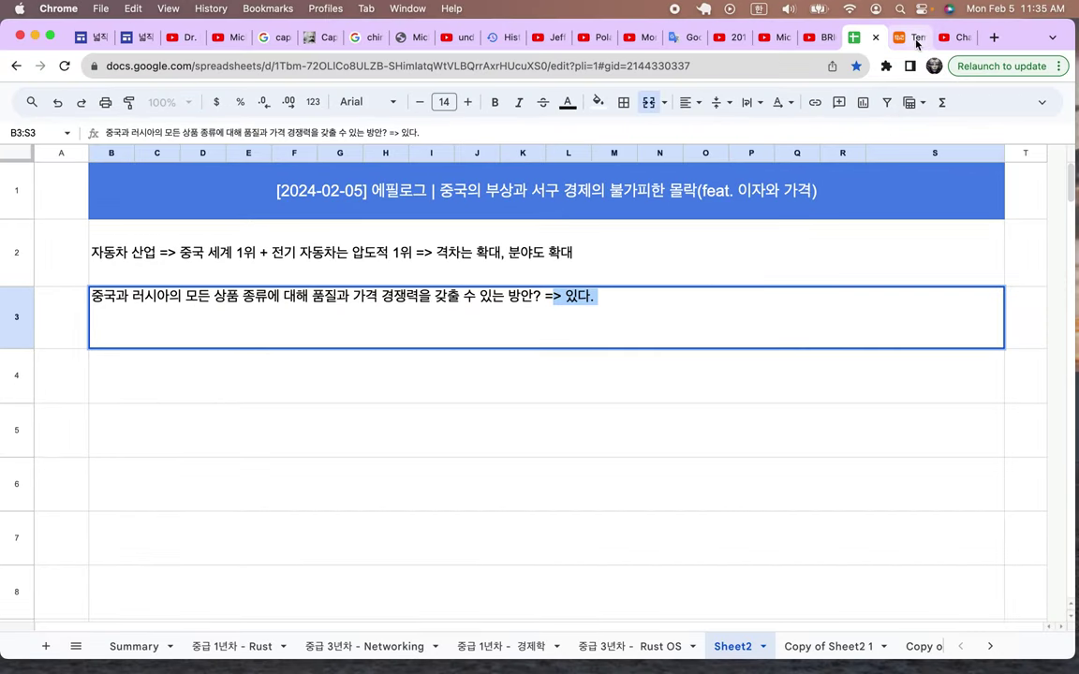
# Switch to the Temu best-sellers page and examine the range of products and their prices.
pyautogui.click(913, 37)
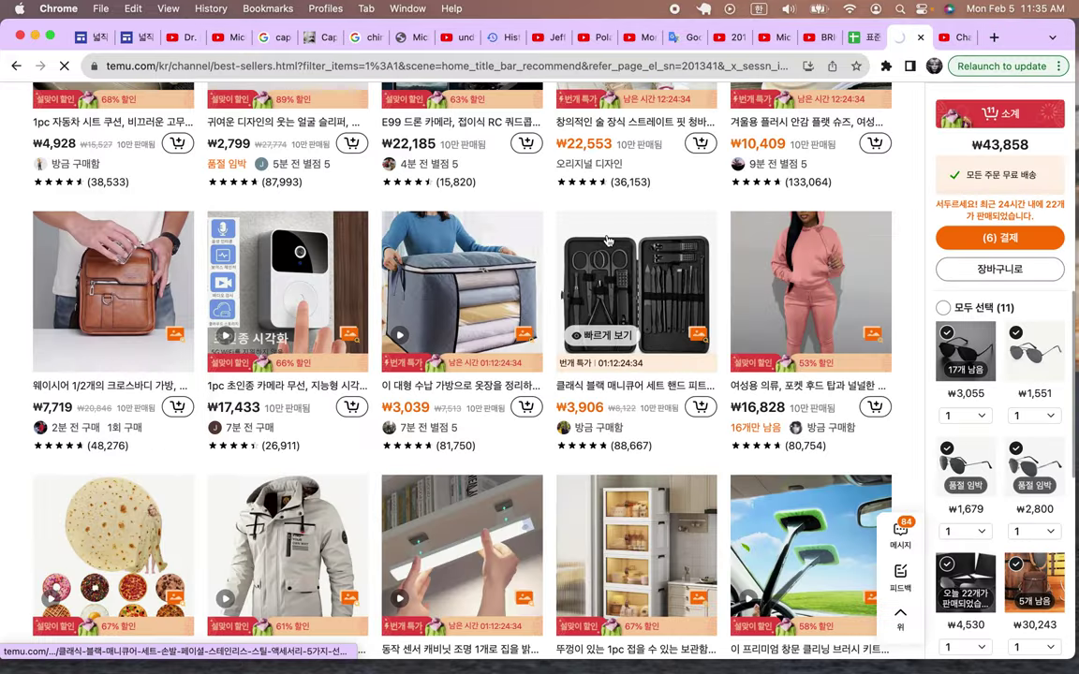
pyautogui.scroll(10, 609, 241)
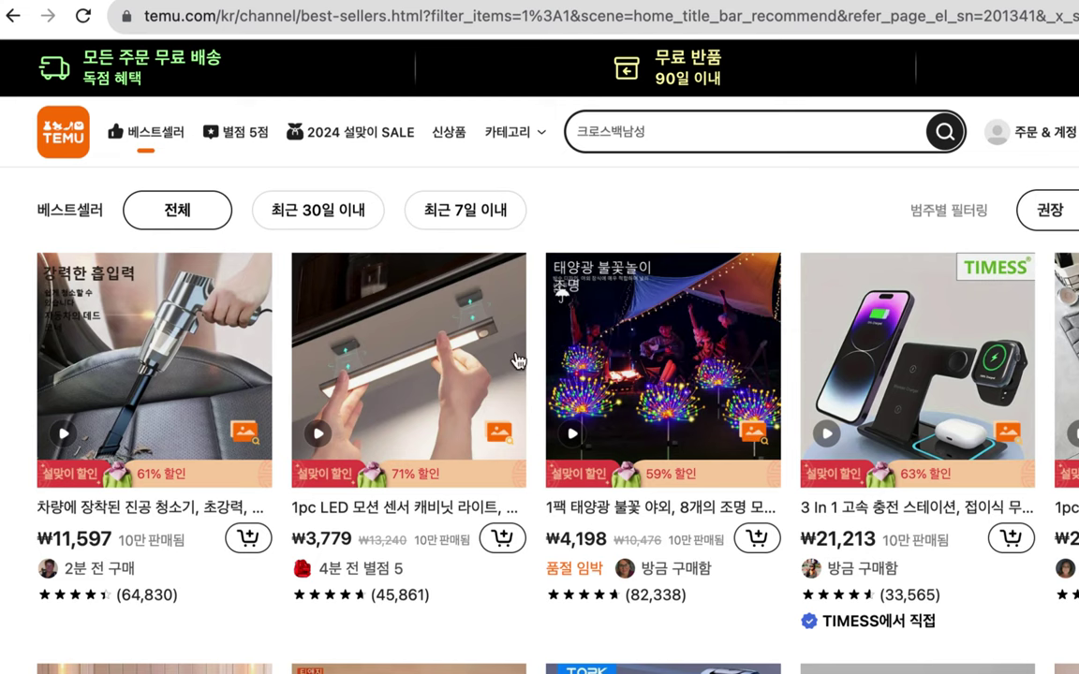
pyautogui.scroll(-9, 484, 433)
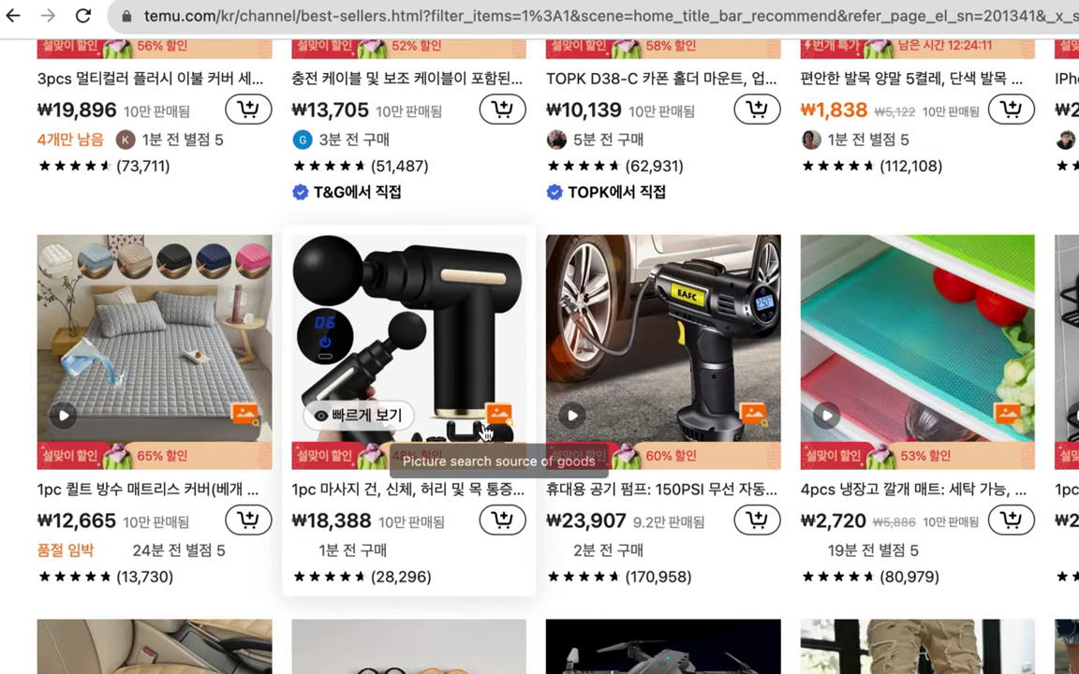
pyautogui.scroll(-5, 484, 432)
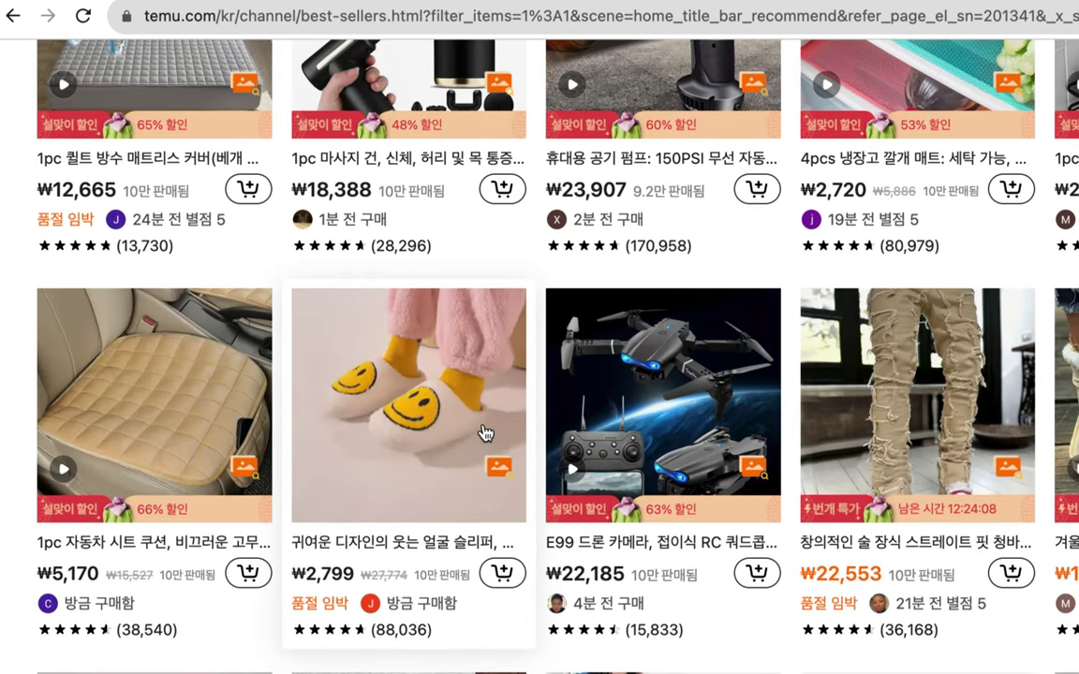
pyautogui.scroll(-1, 484, 432)
pyautogui.scroll(-5, 484, 433)
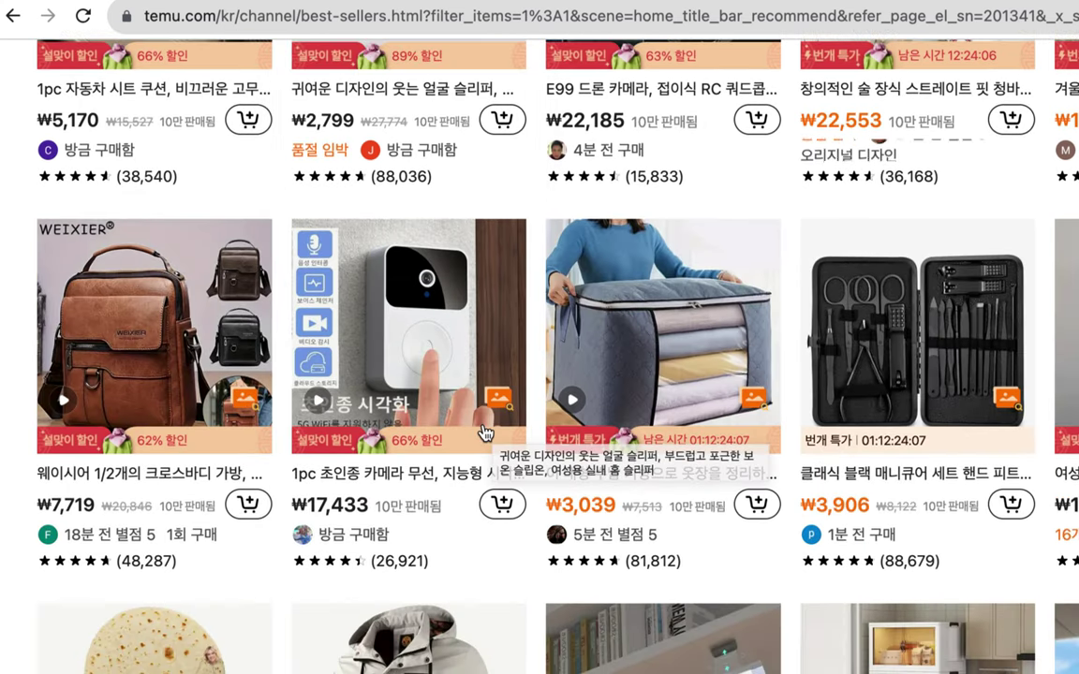
pyautogui.scroll(2, 484, 433)
pyautogui.scroll(3, 484, 433)
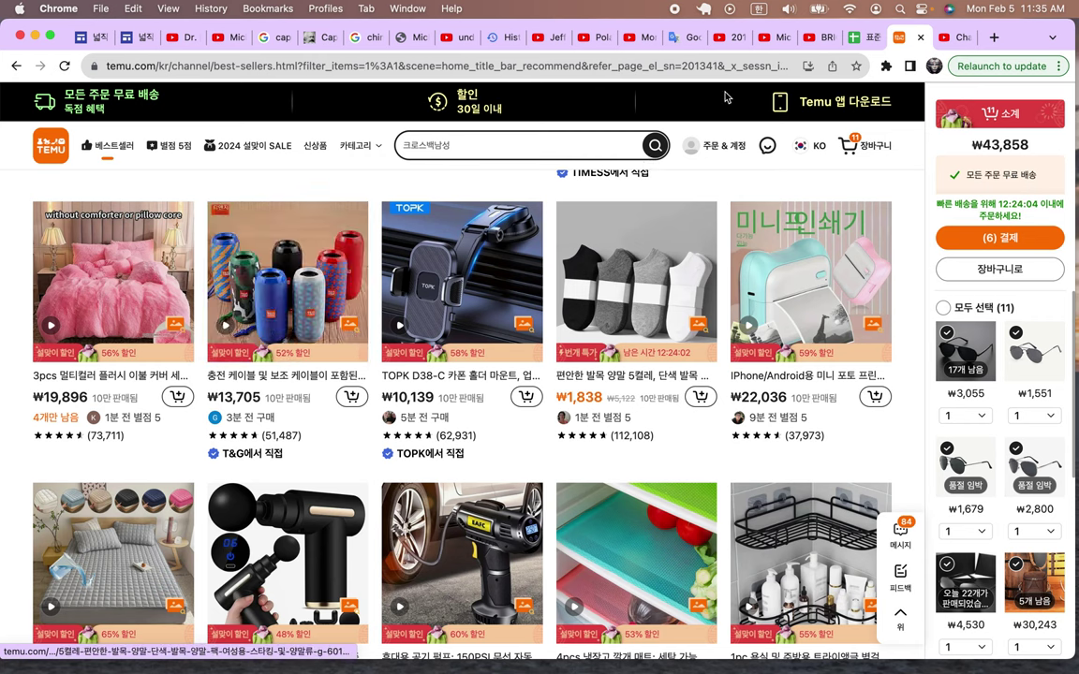
# Return to the Google Sheets notes, commit row 3, and start the B4:S4 note with "모든 상품 각각의 가치 100, 중국 가격 110".
pyautogui.click(861, 43)
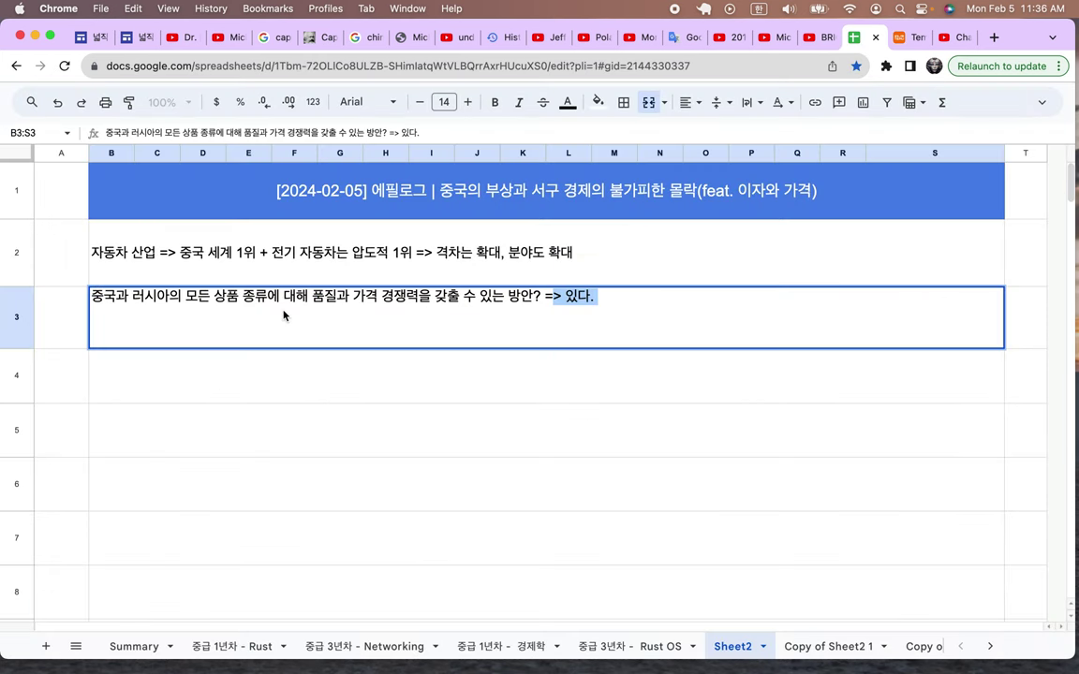
pyautogui.press('Return')
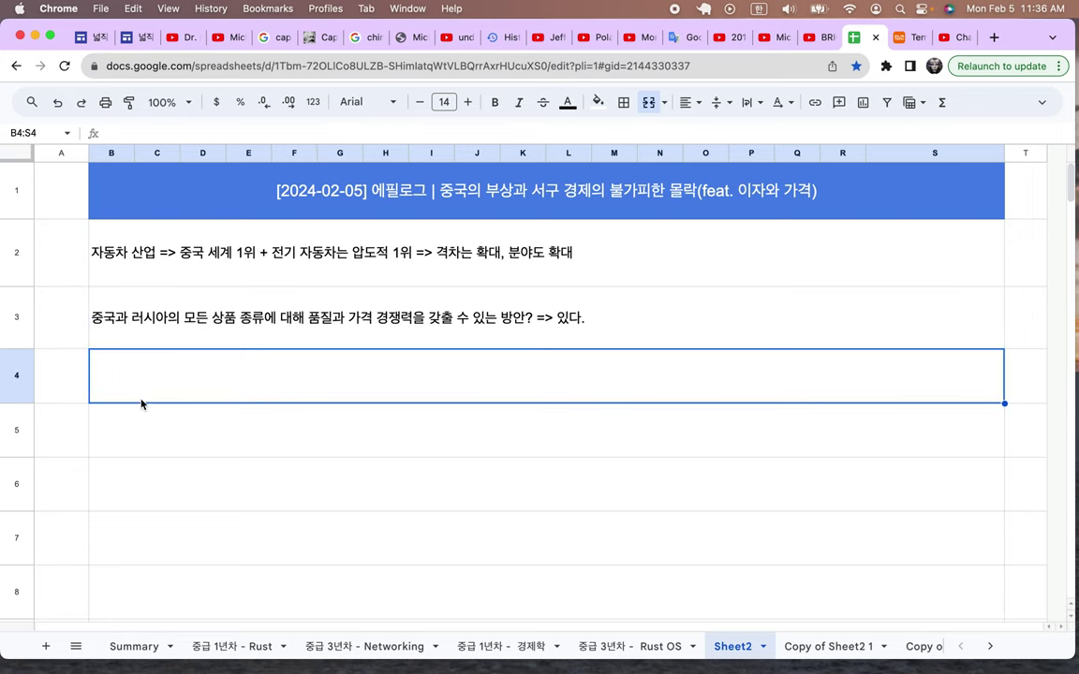
pyautogui.press('Return')
pyautogui.write('ㅁㅗ든 상품 각가')
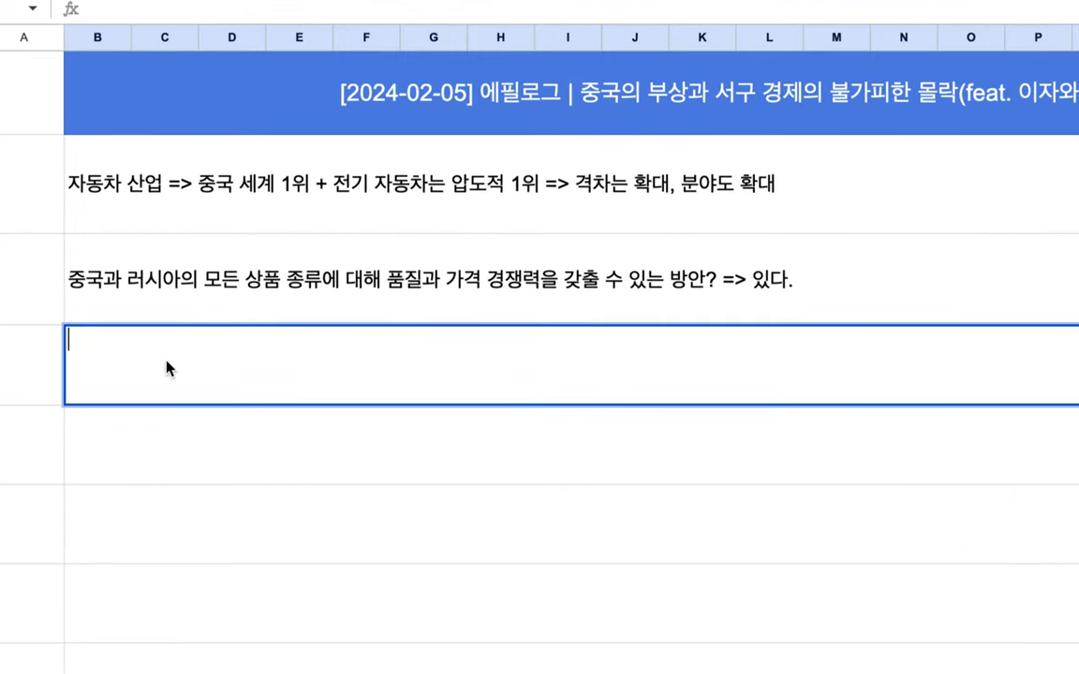
pyautogui.write('ㄱ의 가치')
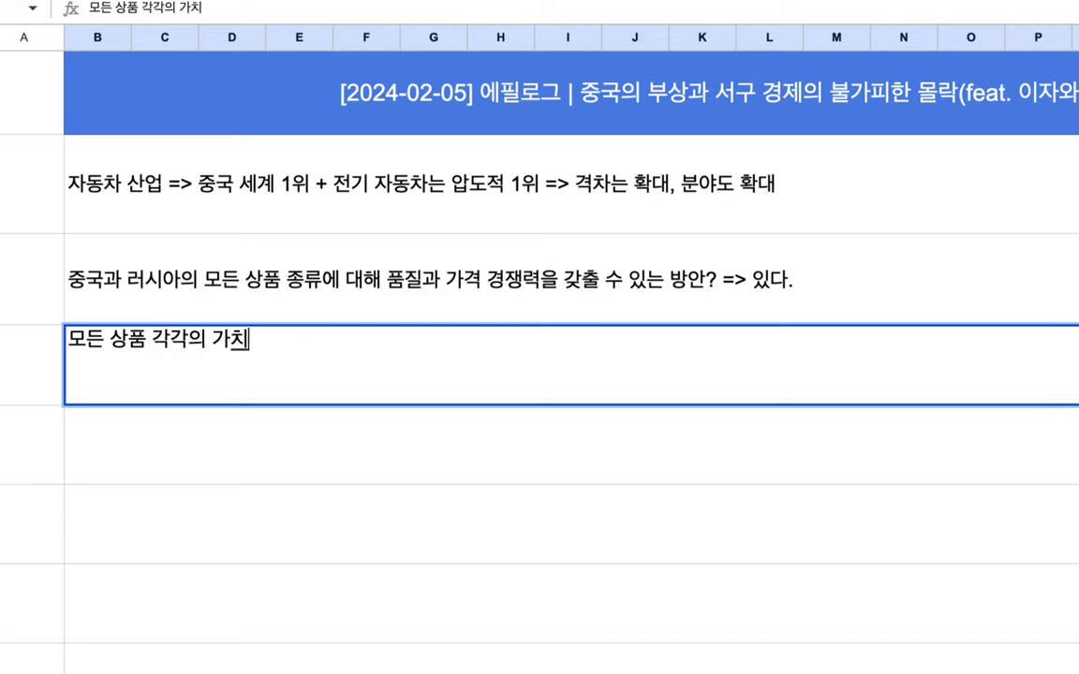
pyautogui.write(' 100')
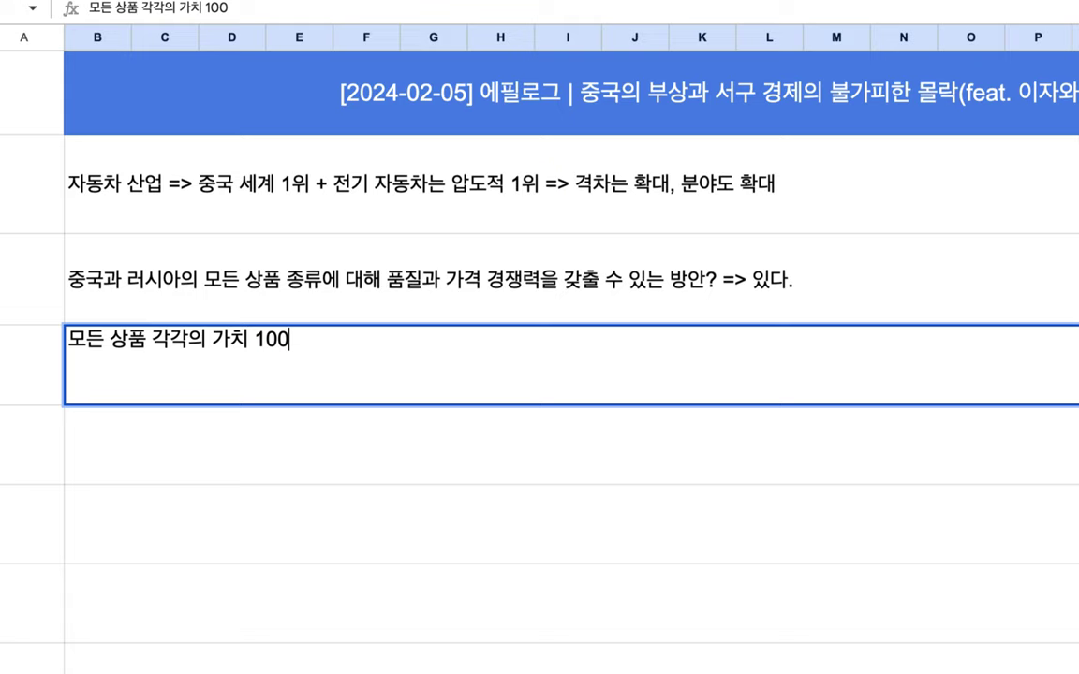
pyautogui.write(', 중국 ')
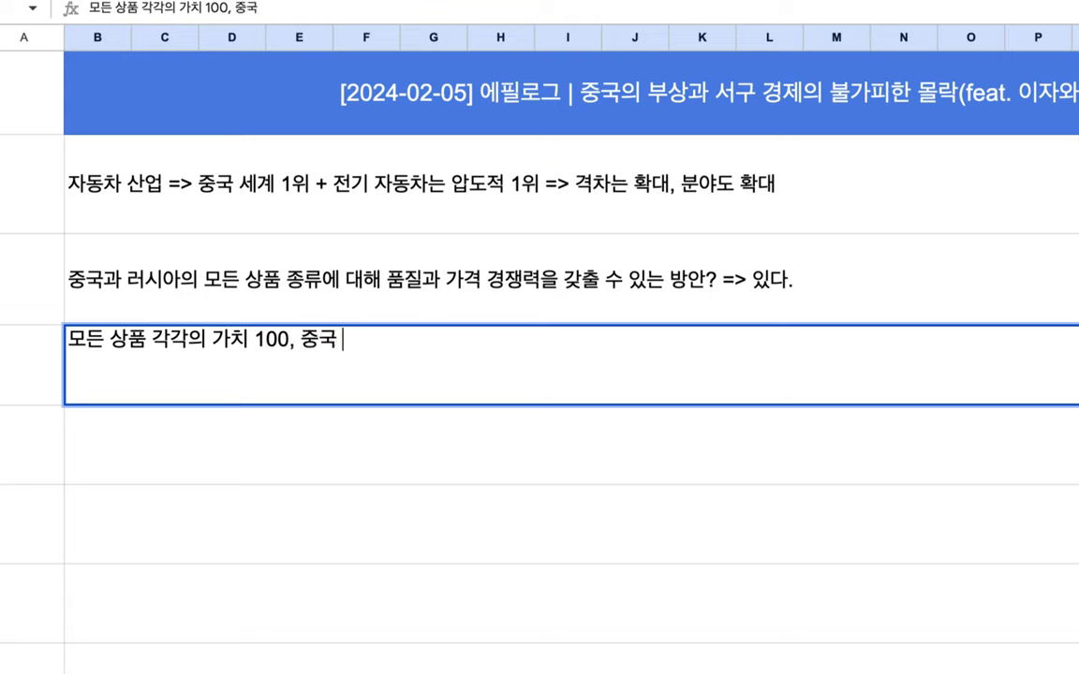
pyautogui.write('각격 110')
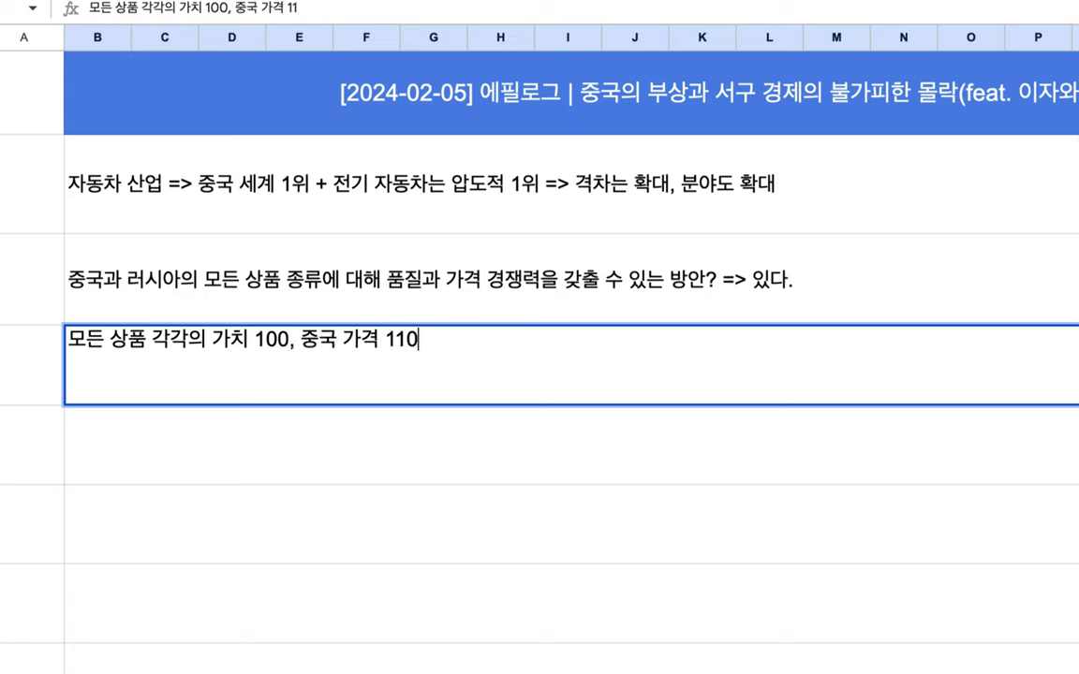
# Continue the row 4 note with the Korean and Japanese prices ", 한국은 200, 일본 200".
pyautogui.write(', 히ㄴㄱ')
pyautogui.write('2')
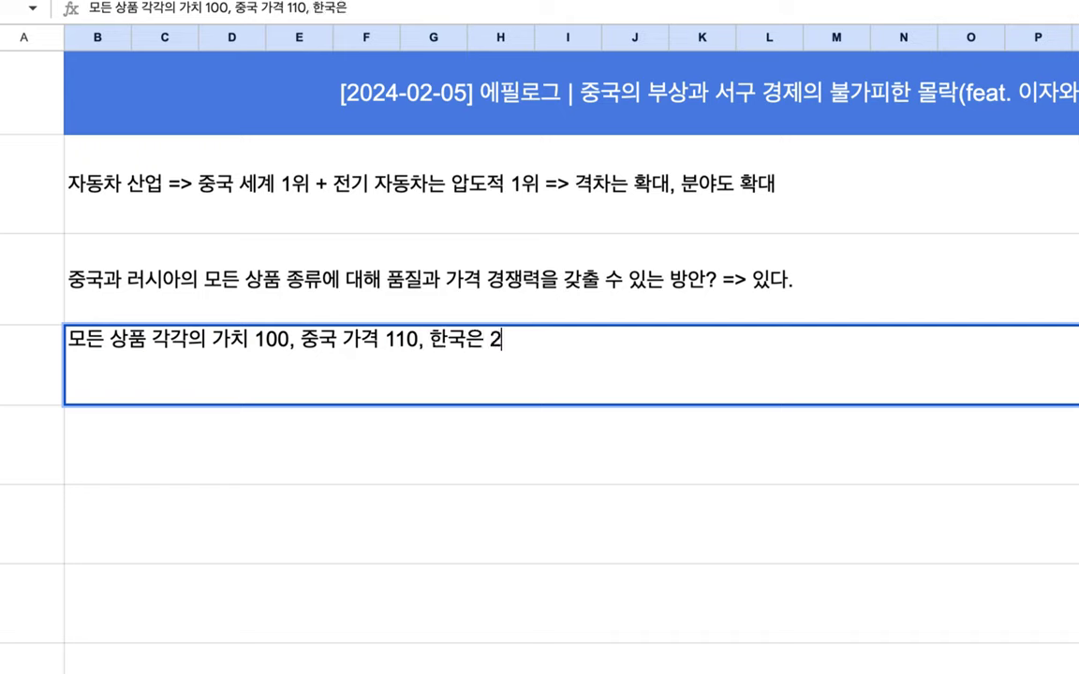
pyautogui.write('00, 일본 ')
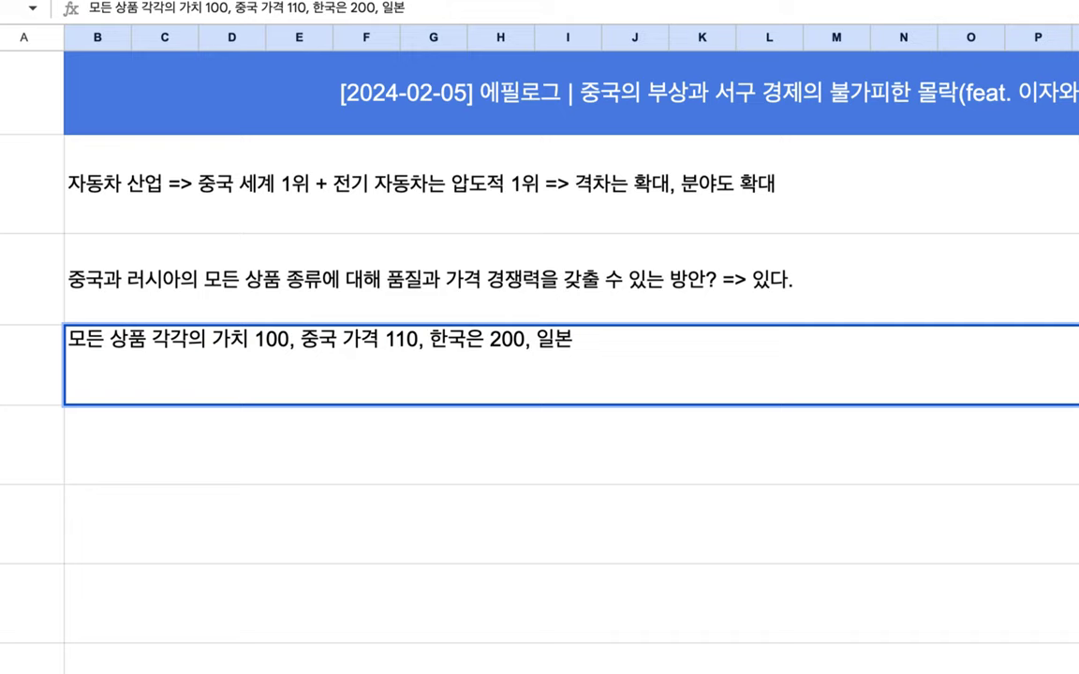
pyautogui.write('2')
pyautogui.write('00')
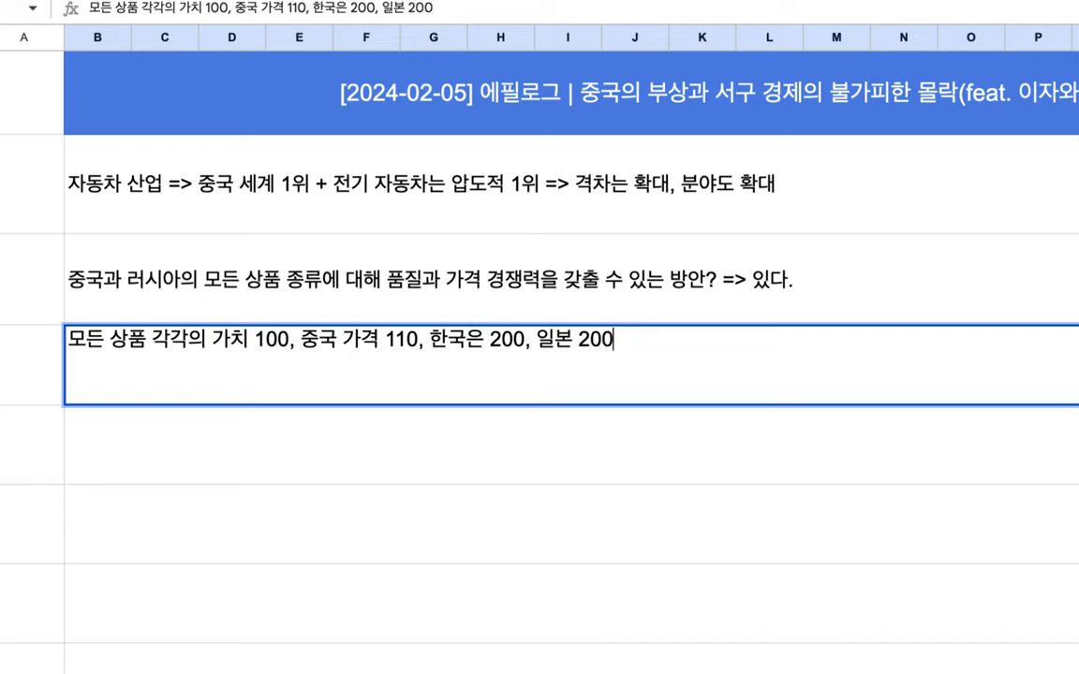
# Extend the price list in row 4 with ", 미국 300, 유럽 300".
pyautogui.write(', 미국 300 l ,이')
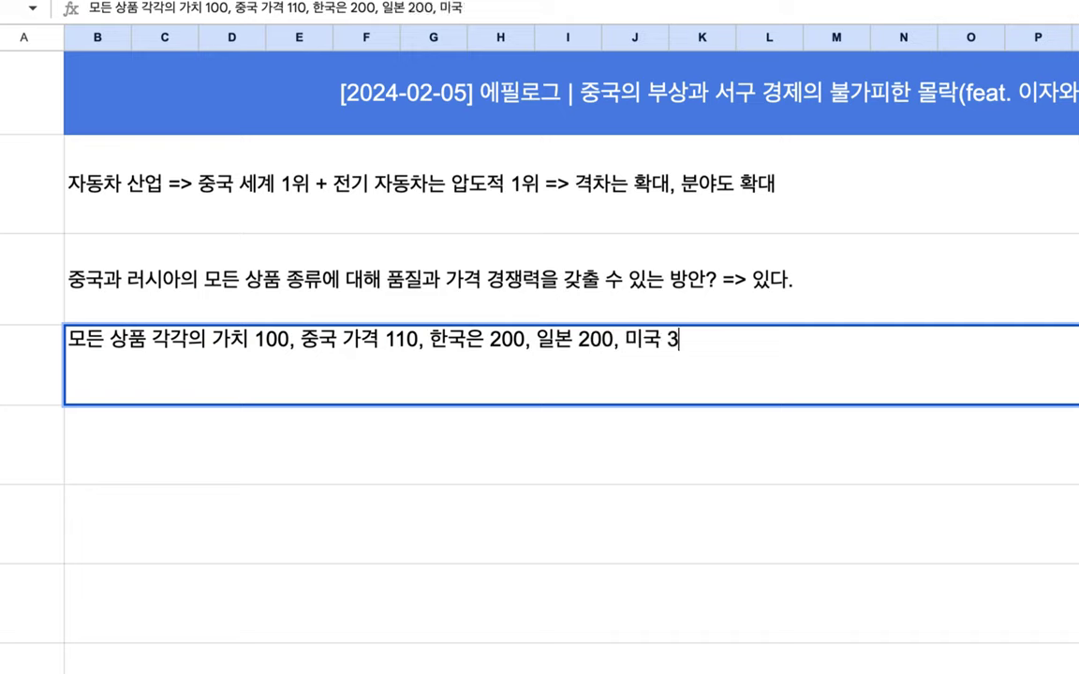
pyautogui.press('BackSpace')
pyautogui.press('BackSpace')
pyautogui.press('BackSpace')
pyautogui.press('BackSpace')
pyautogui.press('BackSpace')
pyautogui.press('BackSpace')
pyautogui.write('0, 유러')
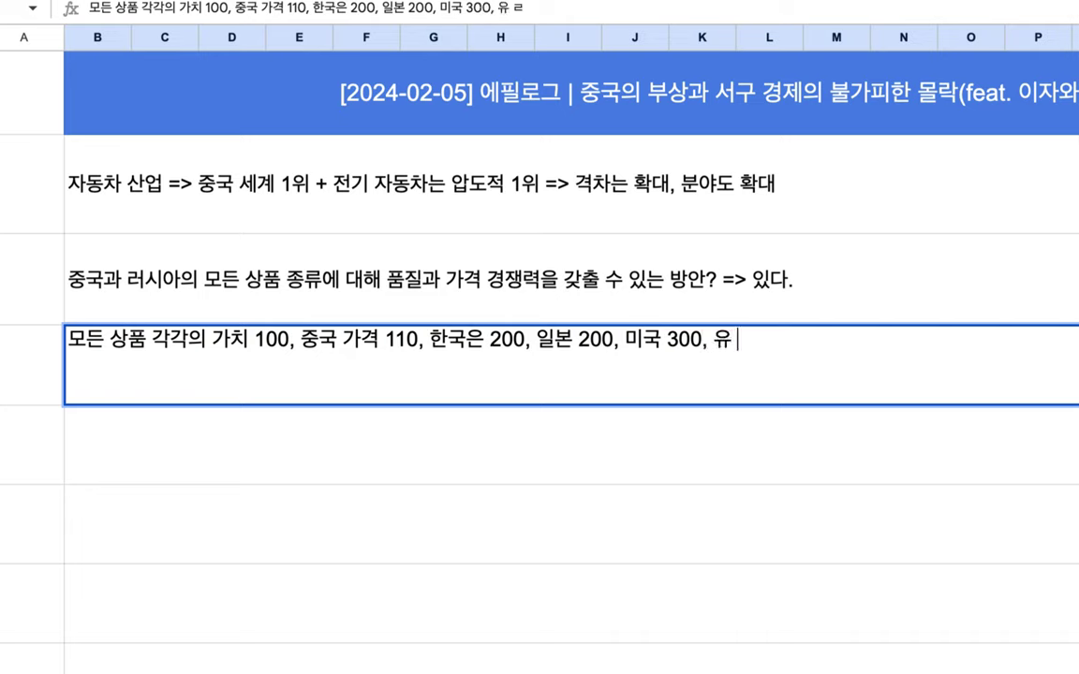
pyautogui.write('ㅂ ')
pyautogui.write('300')
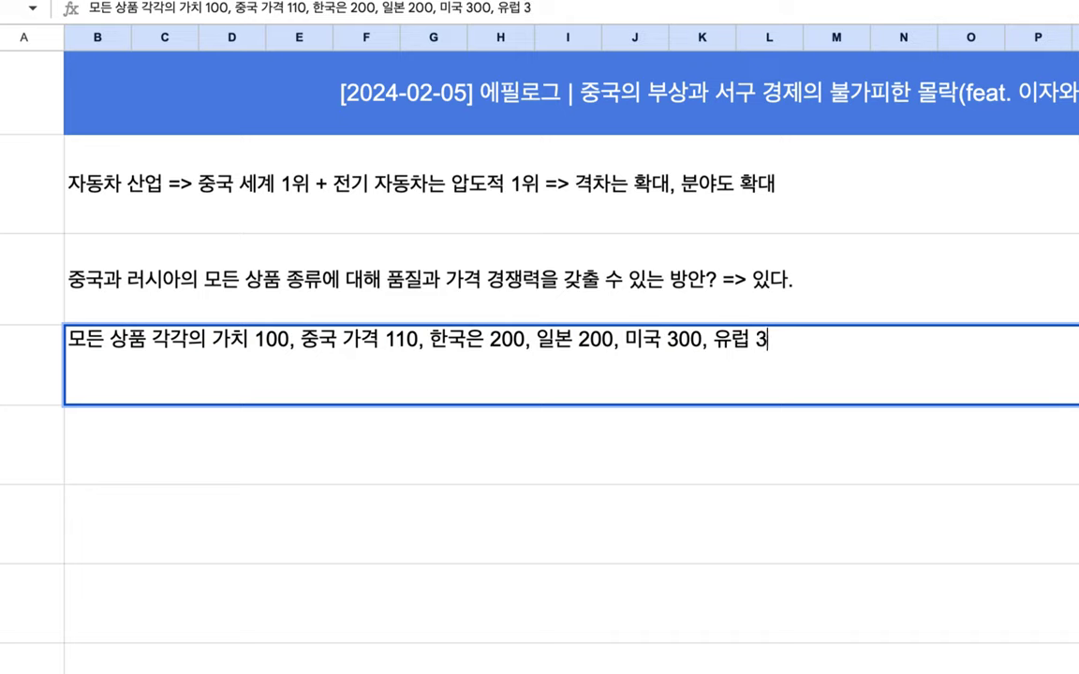
# Highlight China's price and Korea's price in the row 4 note to compare them.
pyautogui.moveTo(187, 340); pyautogui.dragTo(426, 349)
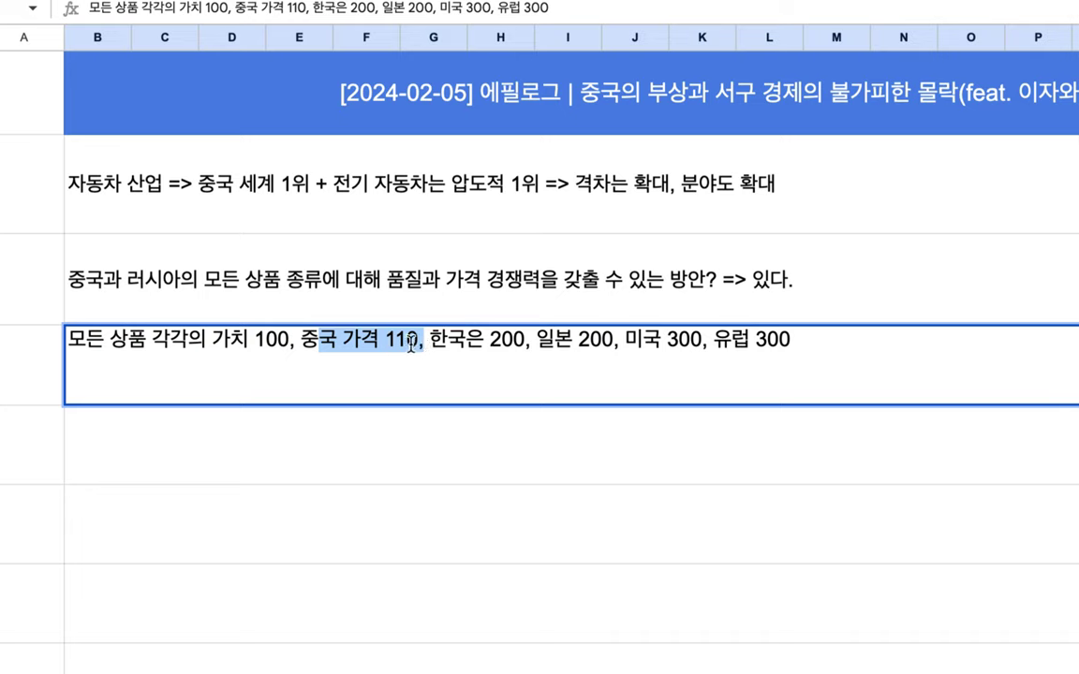
pyautogui.click(413, 345)
pyautogui.moveTo(466, 342); pyautogui.dragTo(527, 344)
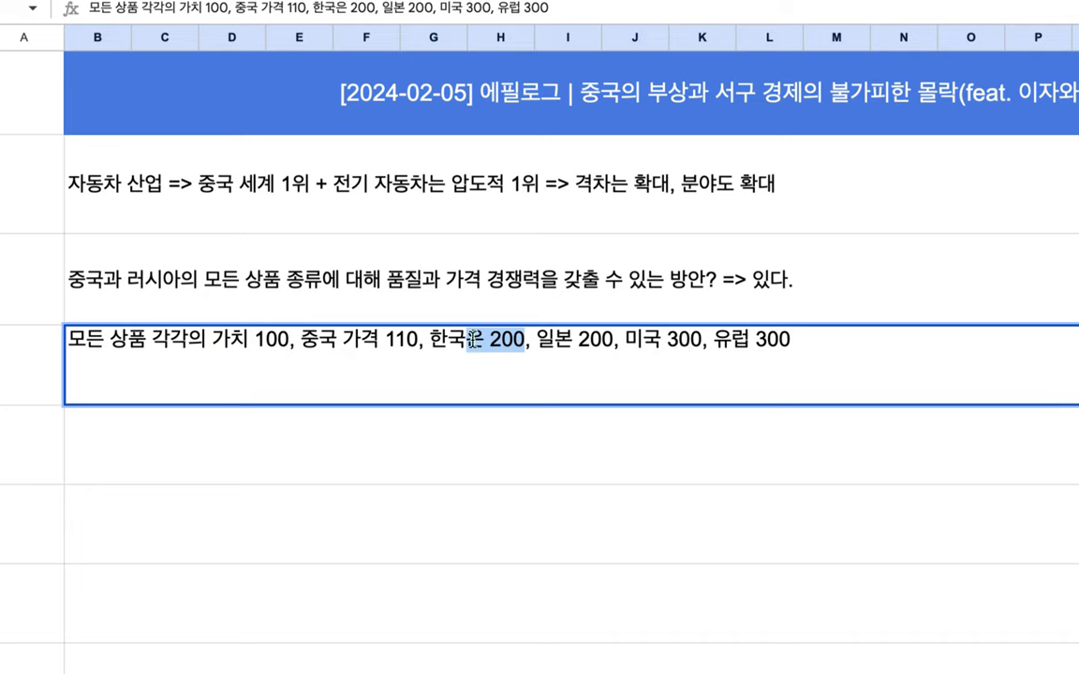
# Append "=> 잉여 가격의 원천은 이자(부동산)" to the end of the row 4 note.
pyautogui.click(815, 334)
pyautogui.write('=>')
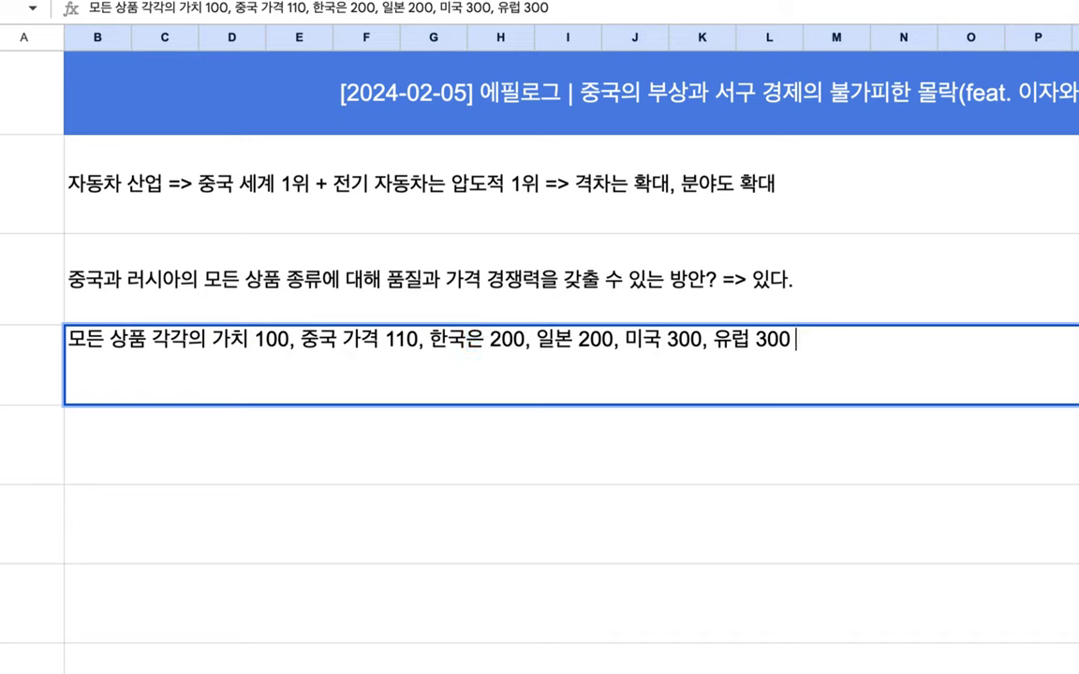
pyautogui.write(' 잉여')
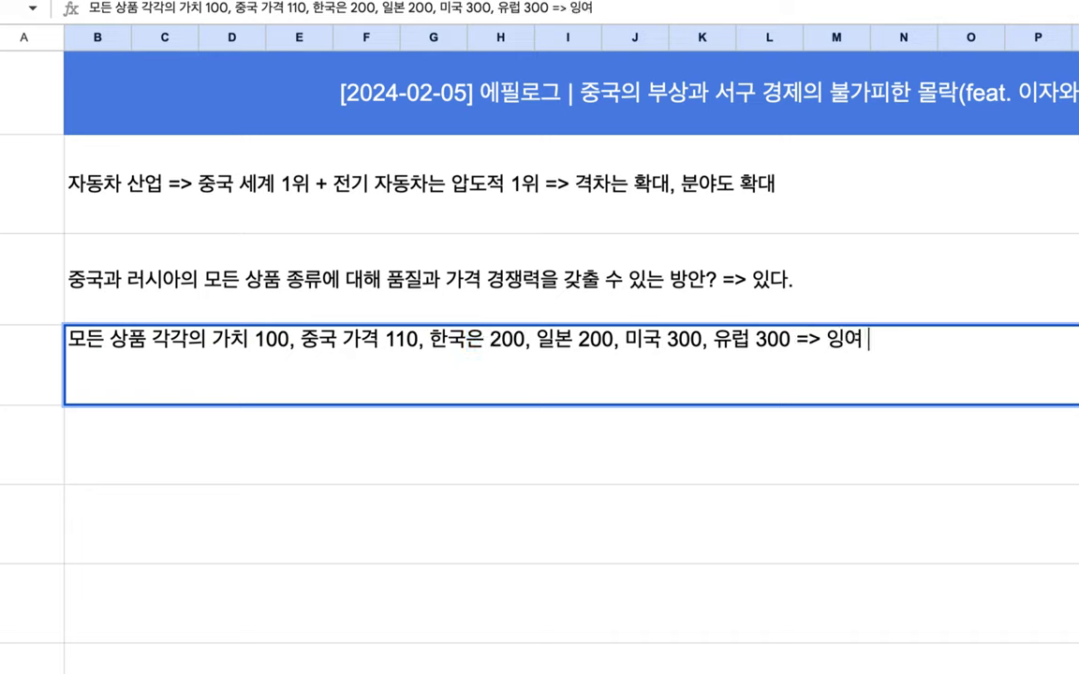
pyautogui.write(' 가격의 원천')
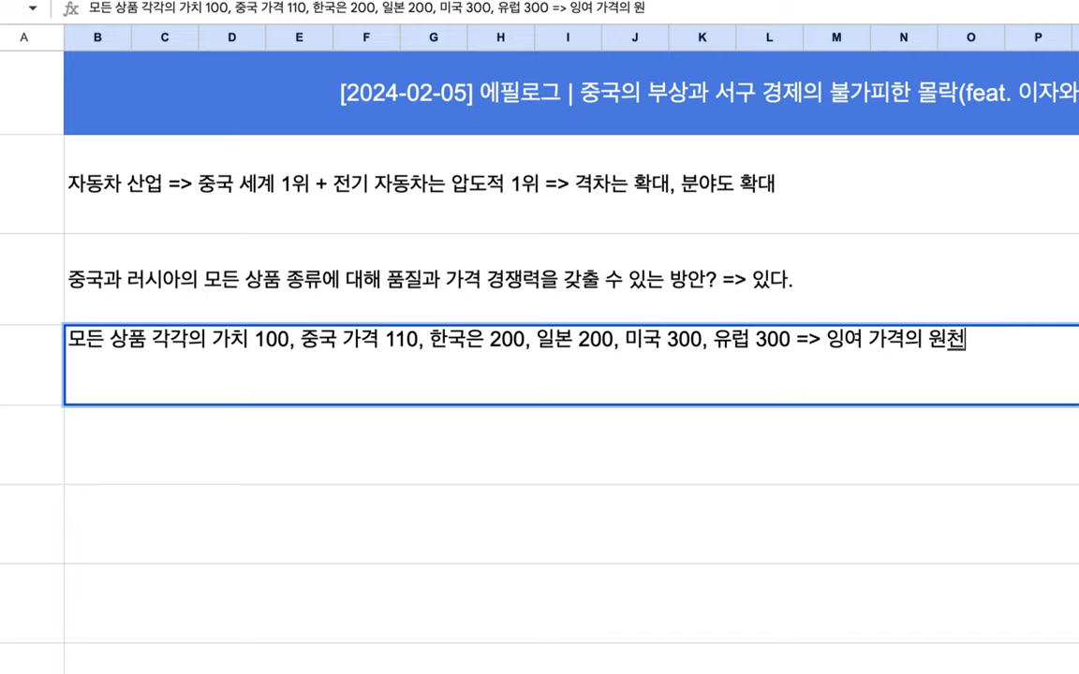
pyautogui.write('은 이재')
pyautogui.write('(부동산')
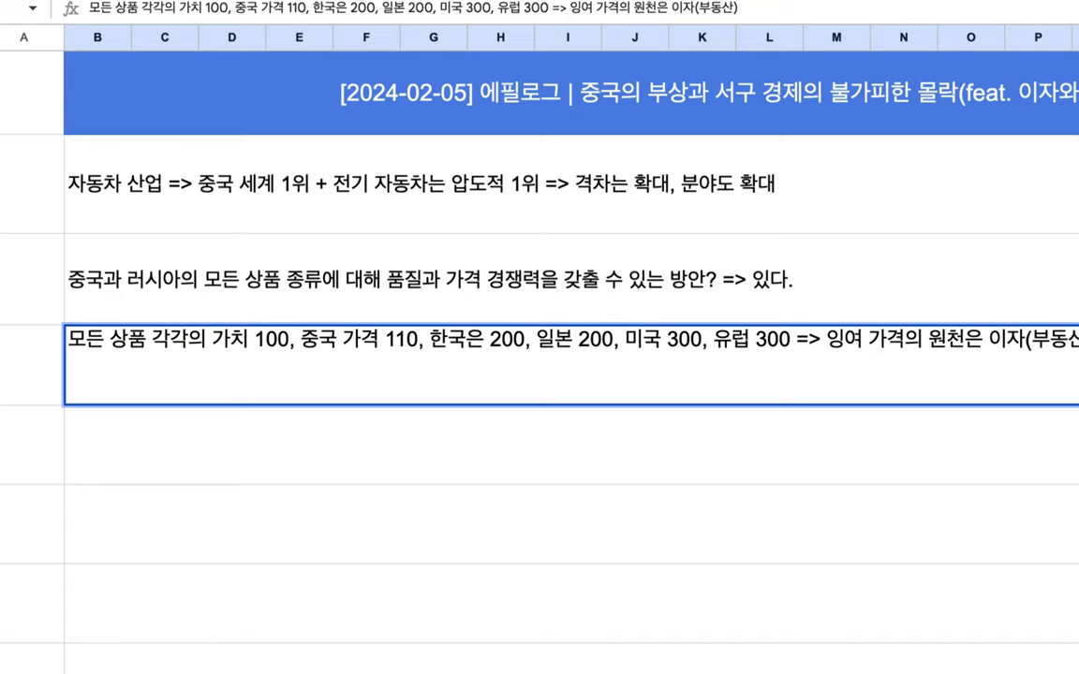
# Highlight the figures 110 and 200 in row 4 to point out China's and Korea's surplus above value.
pyautogui.moveTo(392, 346); pyautogui.dragTo(414, 339)
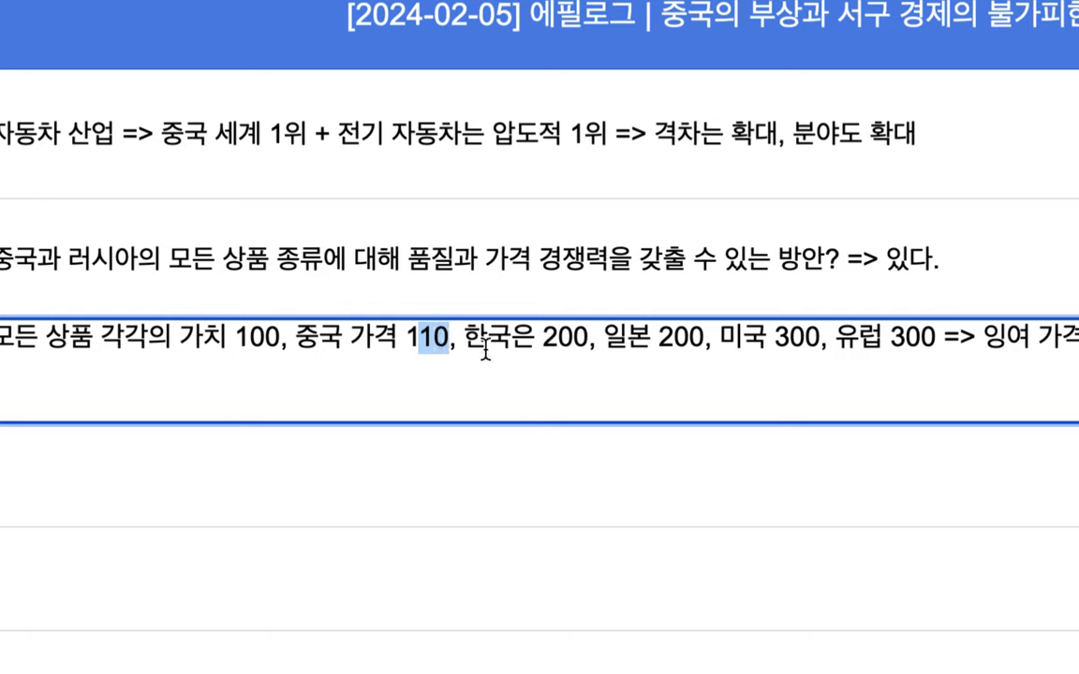
pyautogui.moveTo(536, 337); pyautogui.dragTo(587, 341)
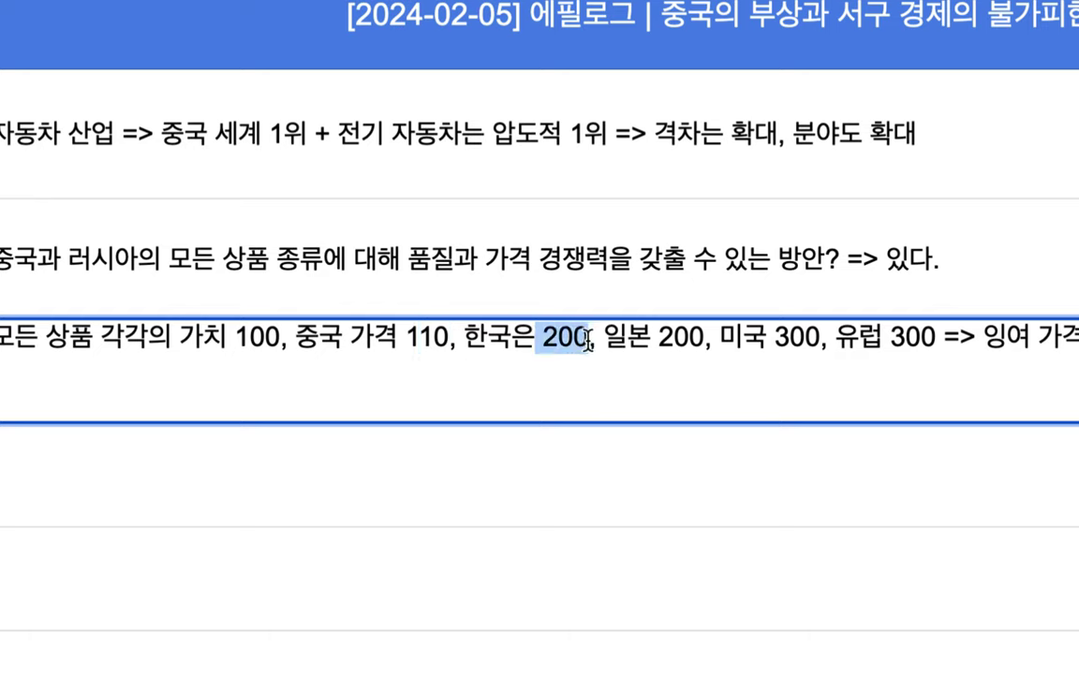
pyautogui.moveTo(419, 337); pyautogui.dragTo(446, 335)
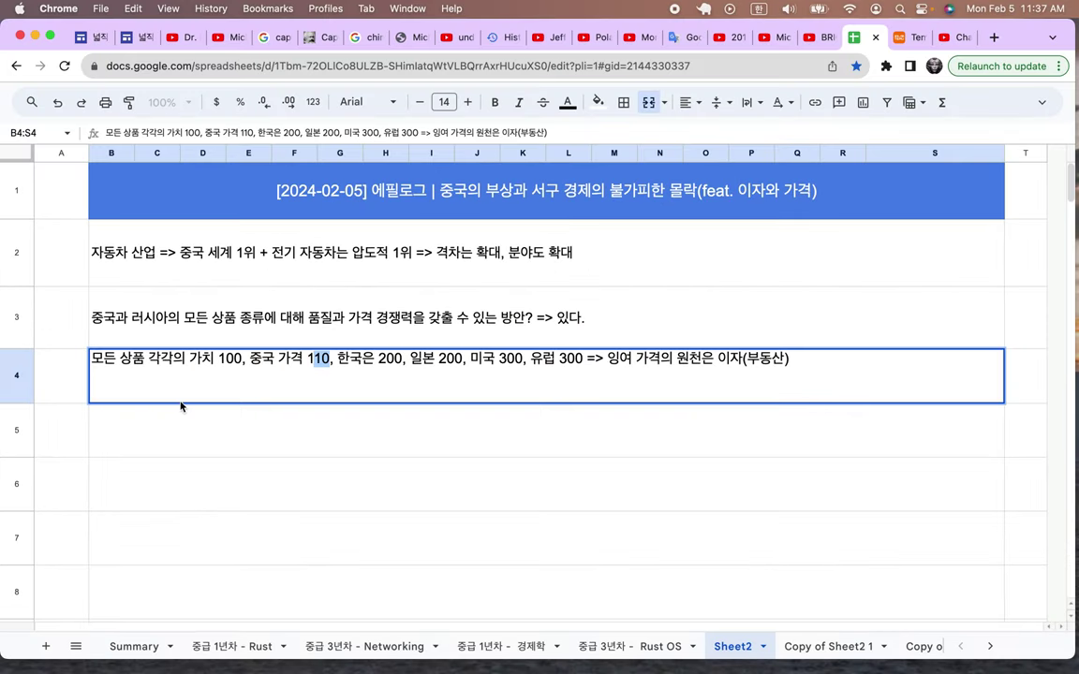
# Enter "한국의 현재 잉여 가격 100 => 10 이하로 줄일 방안" as the note in row 5.
pyautogui.click(149, 448)
pyautogui.write('한국의 현재 잉여 가격 100')
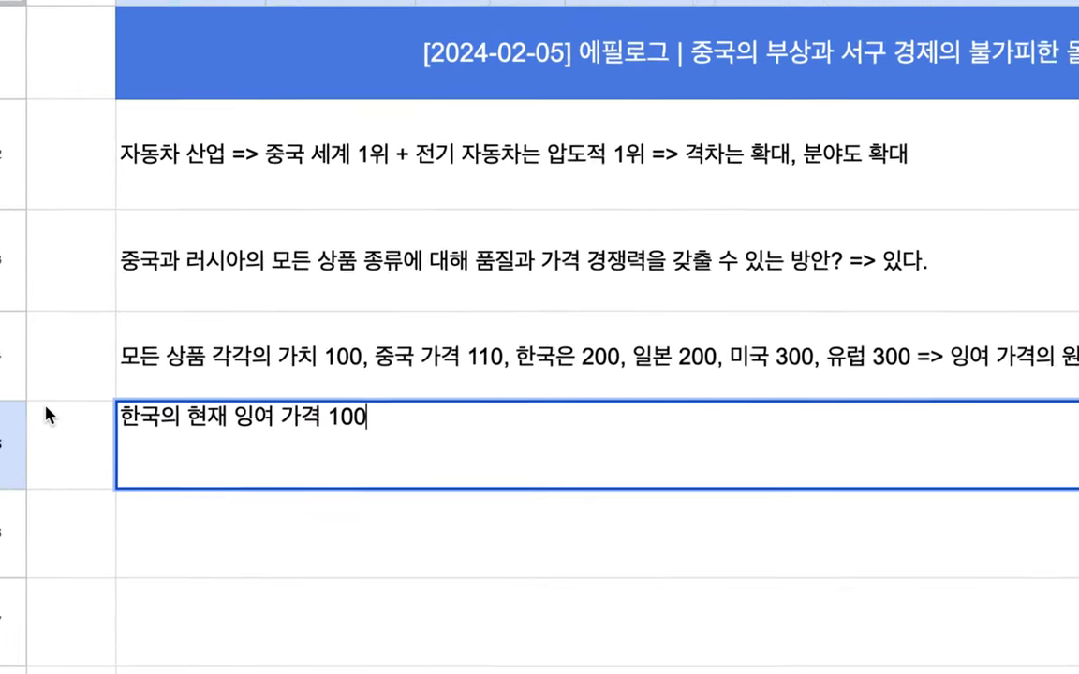
pyautogui.write(' => 10 이')
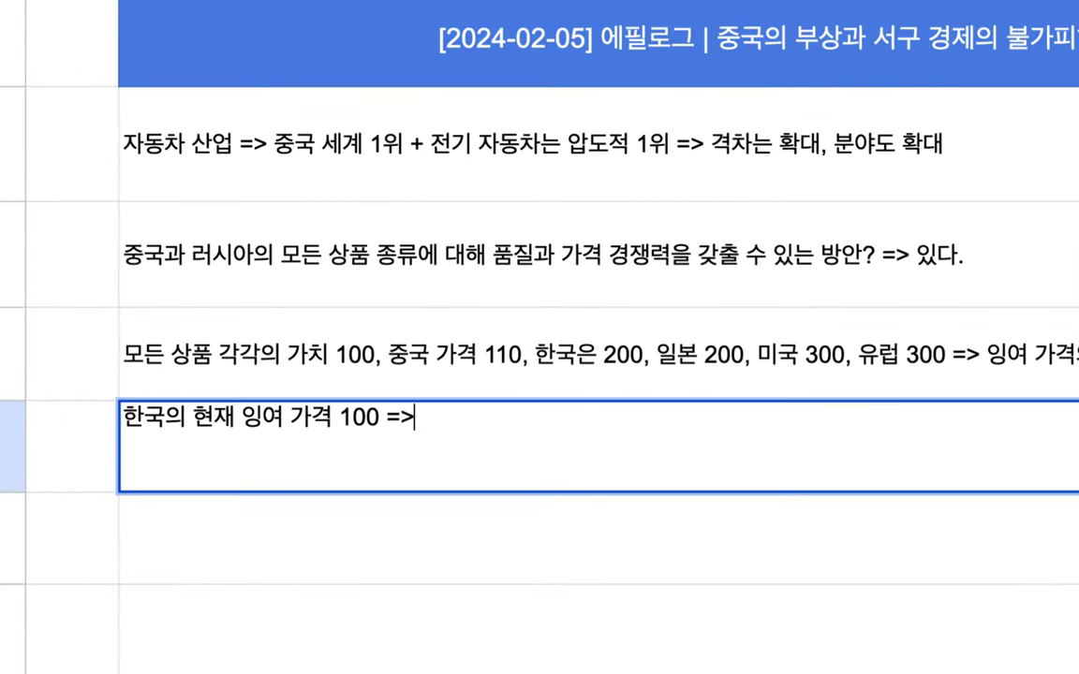
pyautogui.write('하로 줄일')
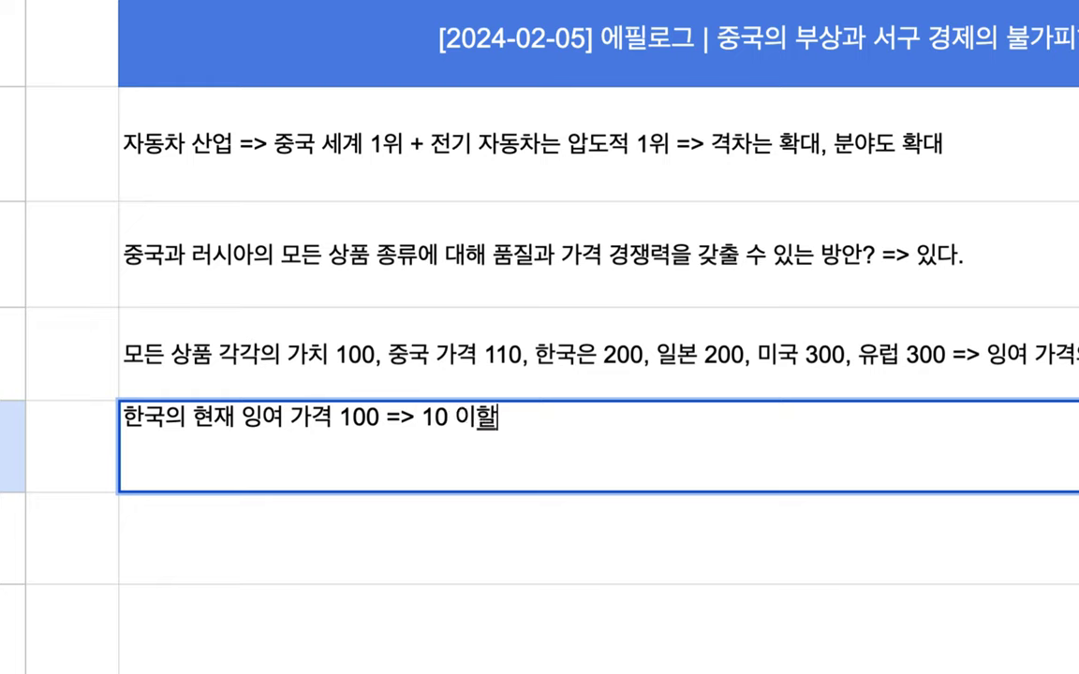
pyautogui.write(' 방안 ')
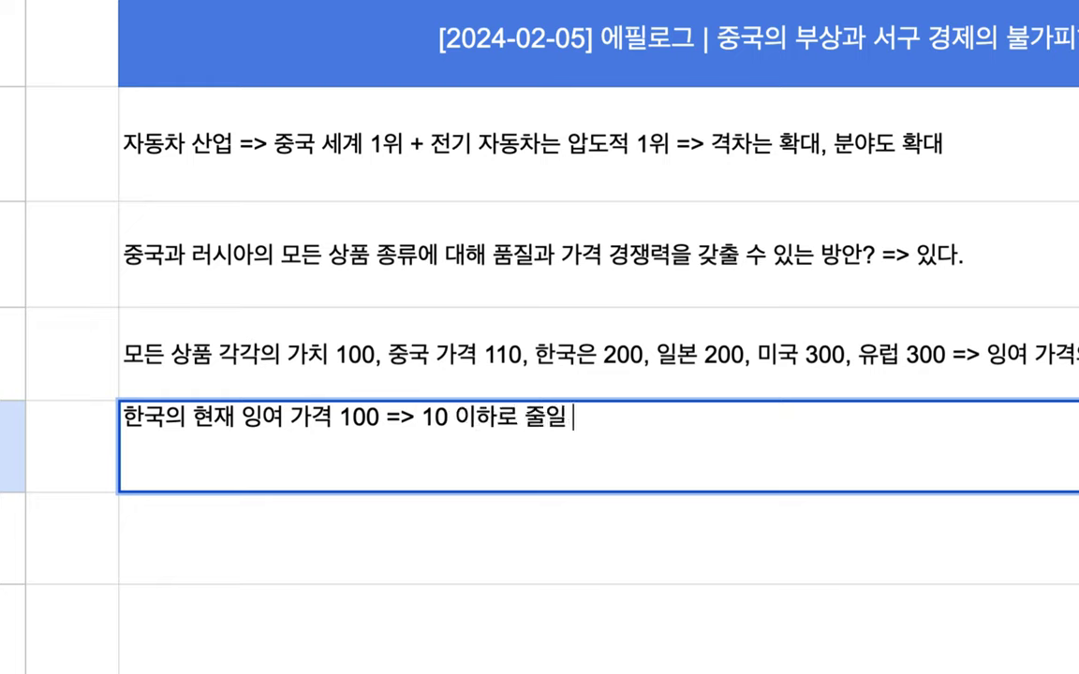
# Append "=> (1) 체제의 비효율을 제거" to the row 5 note.
pyautogui.write('=> (!)')
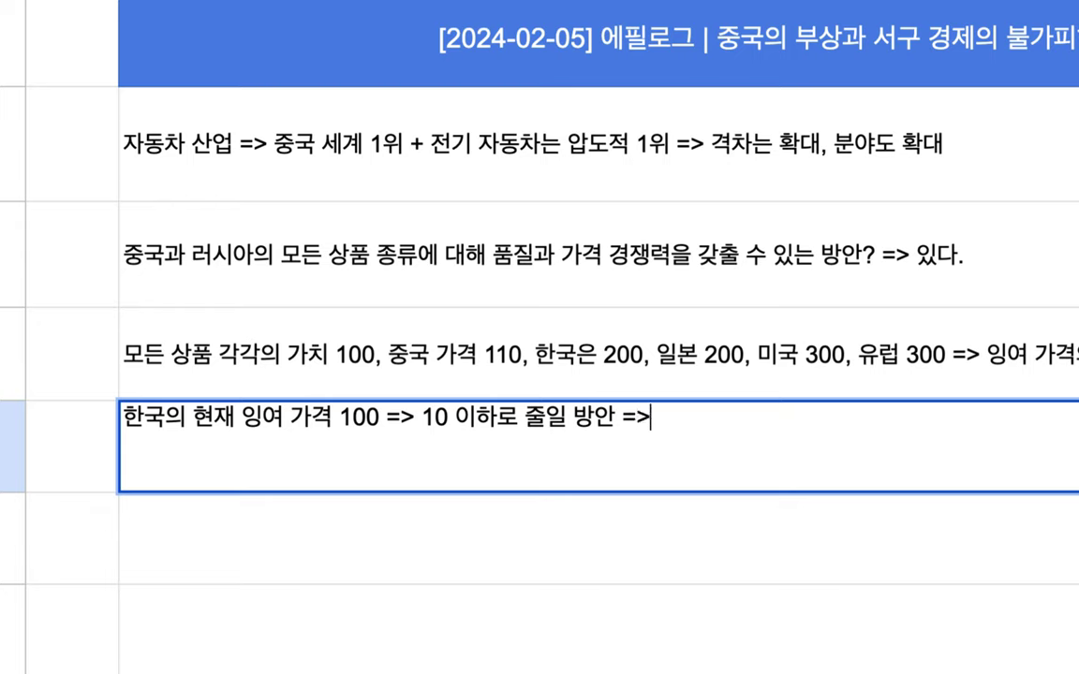
pyautogui.press('BackSpace')
pyautogui.press('BackSpace')
pyautogui.write('1) 체제')
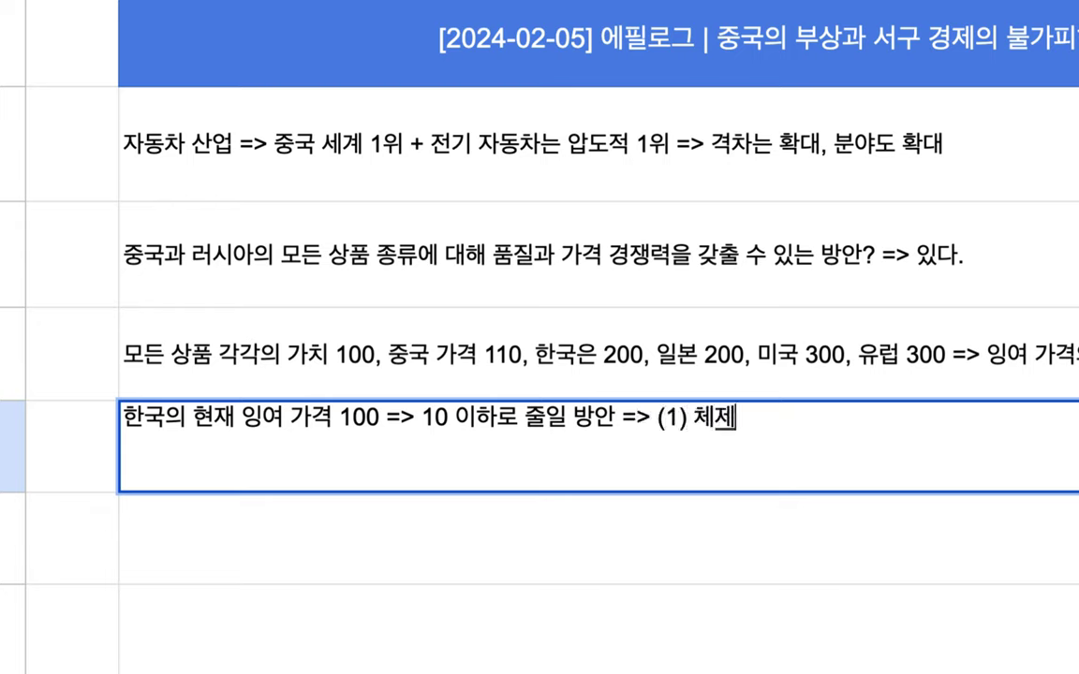
pyautogui.write('의 비효율')
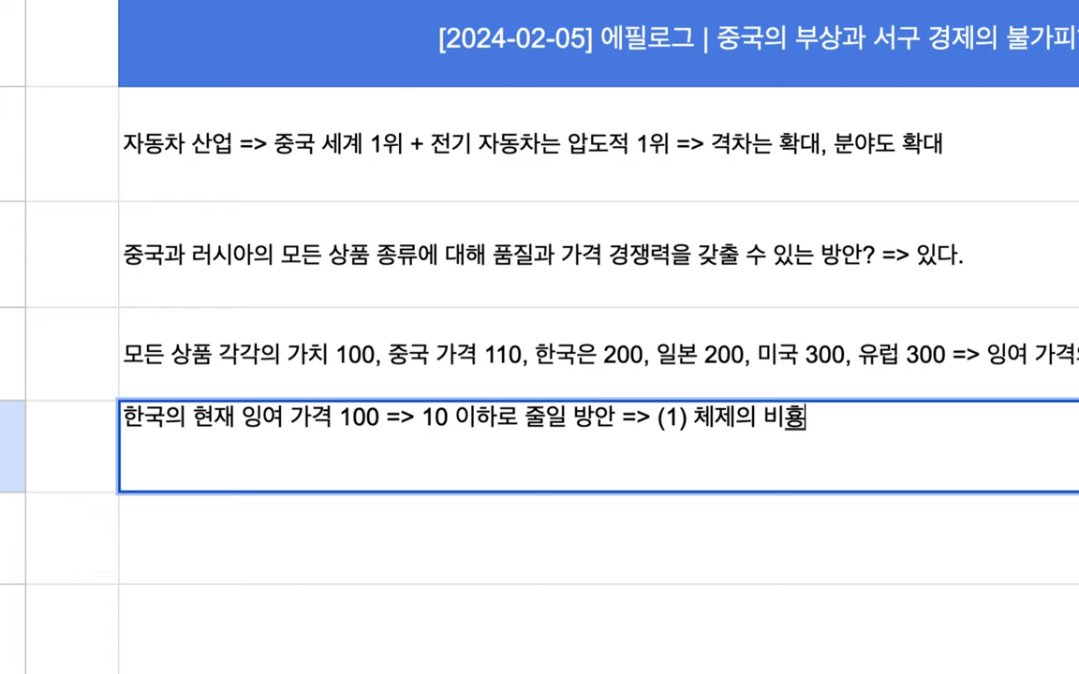
pyautogui.write('을 제거')
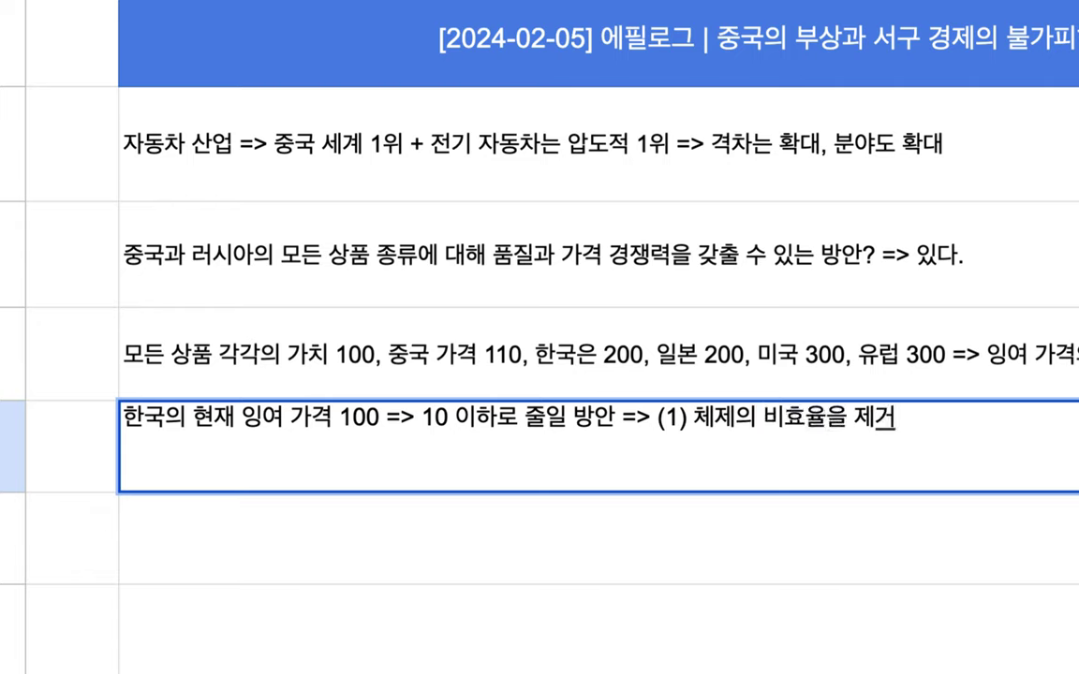
# Add the examples "ex) 약국, 약사," to the end of the row 5 note.
pyautogui.write(' ex')
pyautogui.write(') 이')
pyautogui.press('BackSpace')
pyautogui.press('BackSpace')
pyautogui.write('약국')
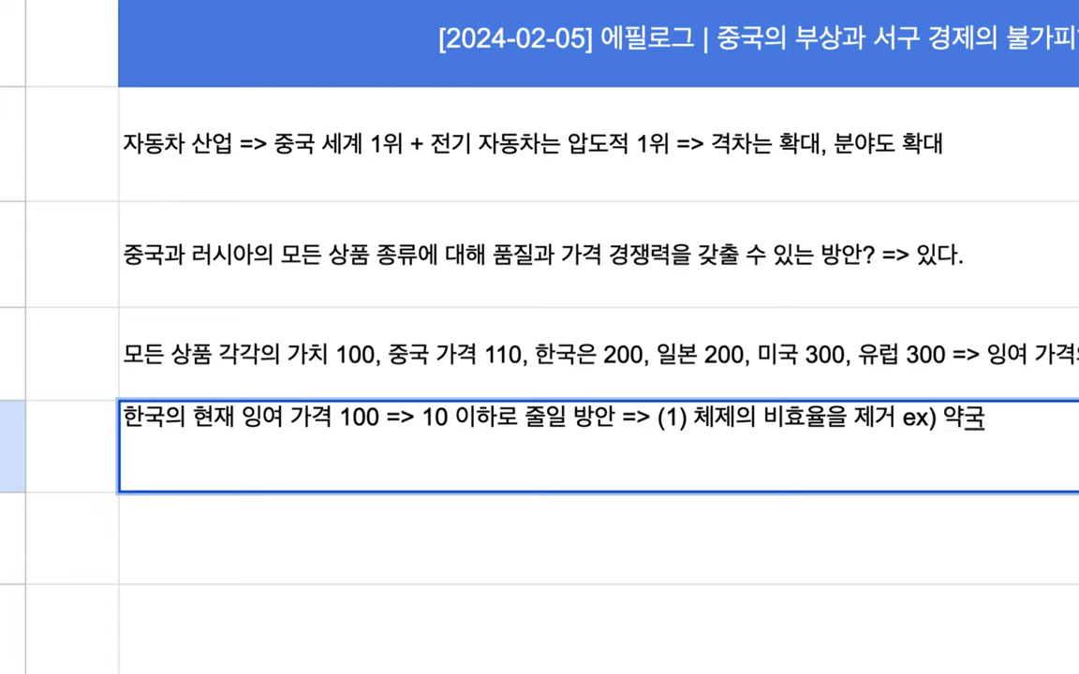
pyautogui.write(', 약사,')
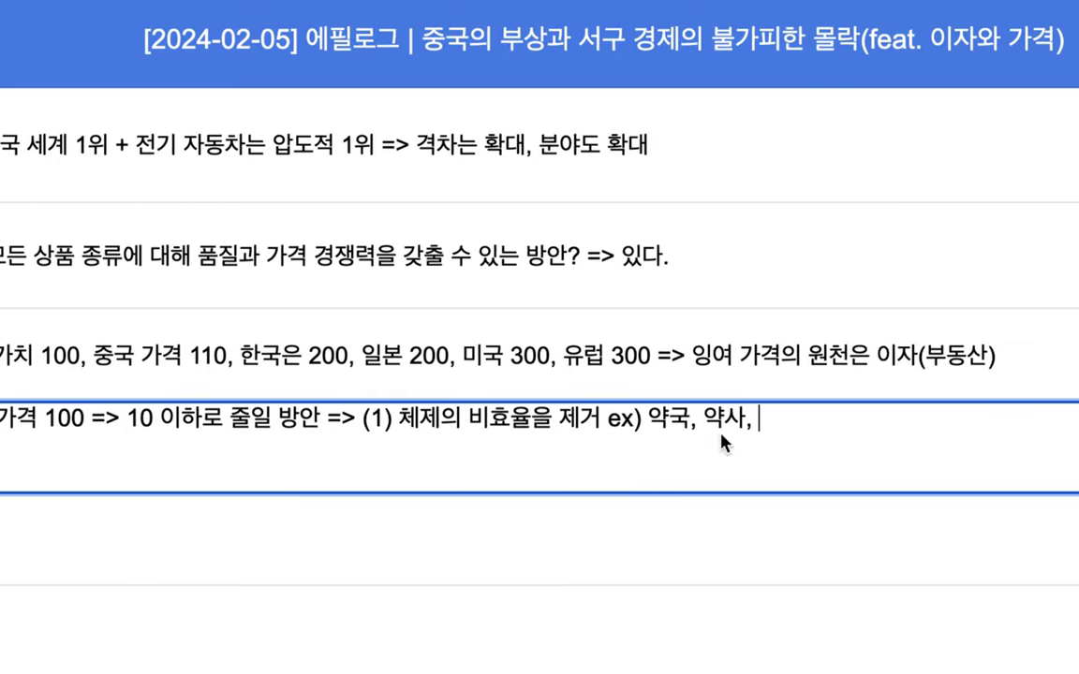
# Highlight the row 5 examples 약국 and 약사, and replace the comma between them with "&".
pyautogui.moveTo(964, 418); pyautogui.dragTo(1042, 419)
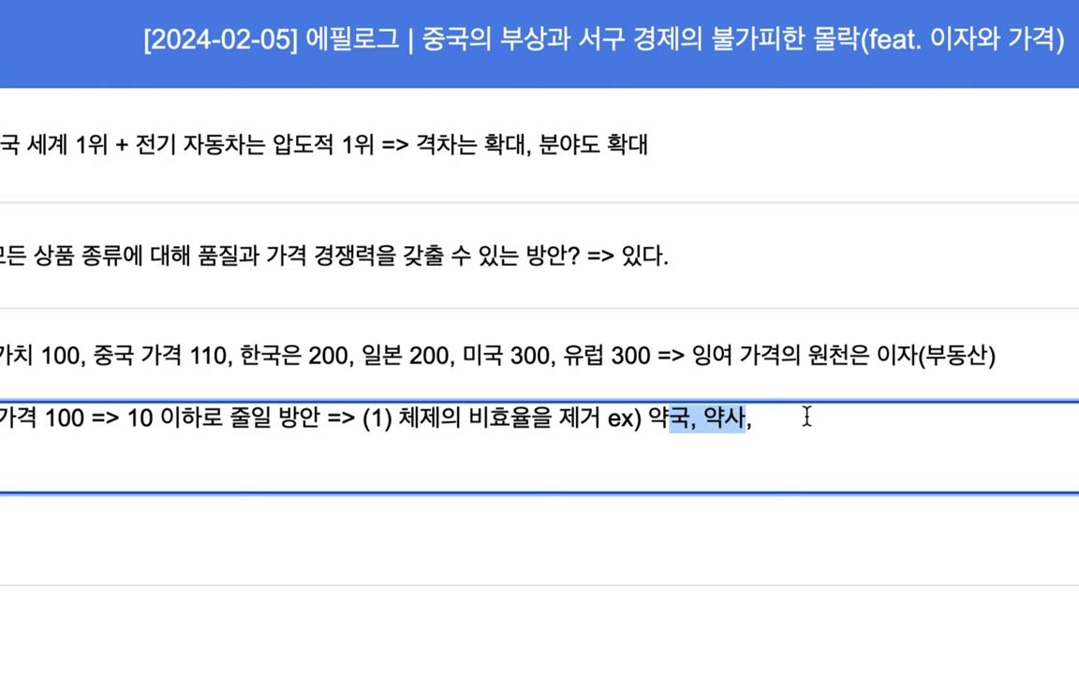
pyautogui.click(741, 426)
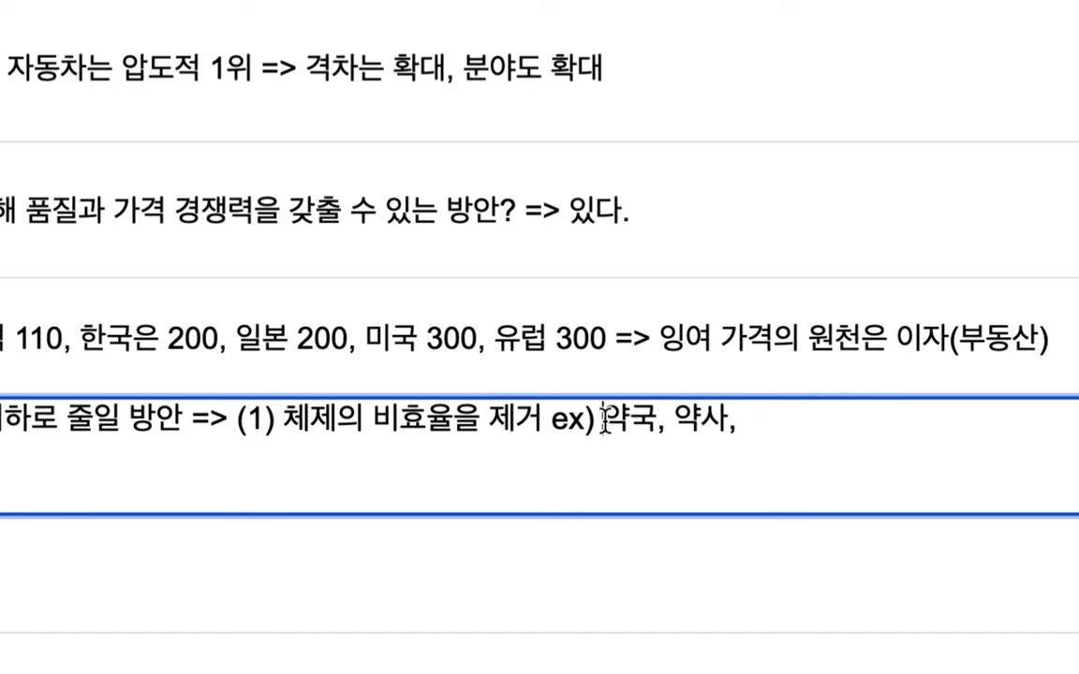
pyautogui.moveTo(600, 423); pyautogui.dragTo(729, 432)
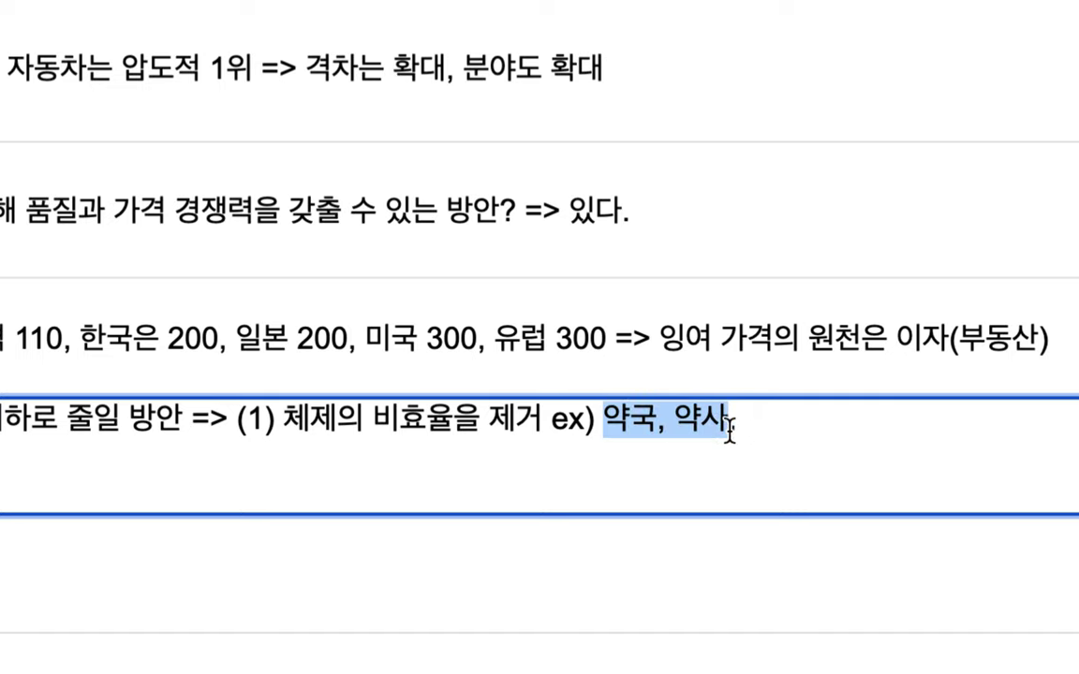
pyautogui.click(656, 426)
pyautogui.press('BackSpace')
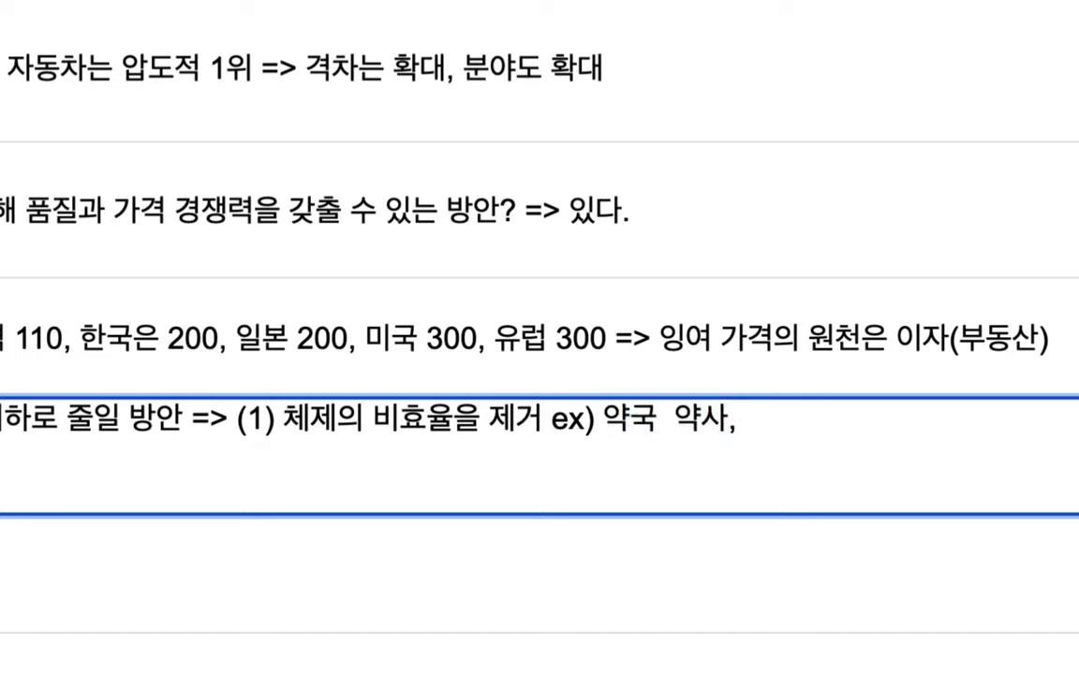
pyautogui.write('&')
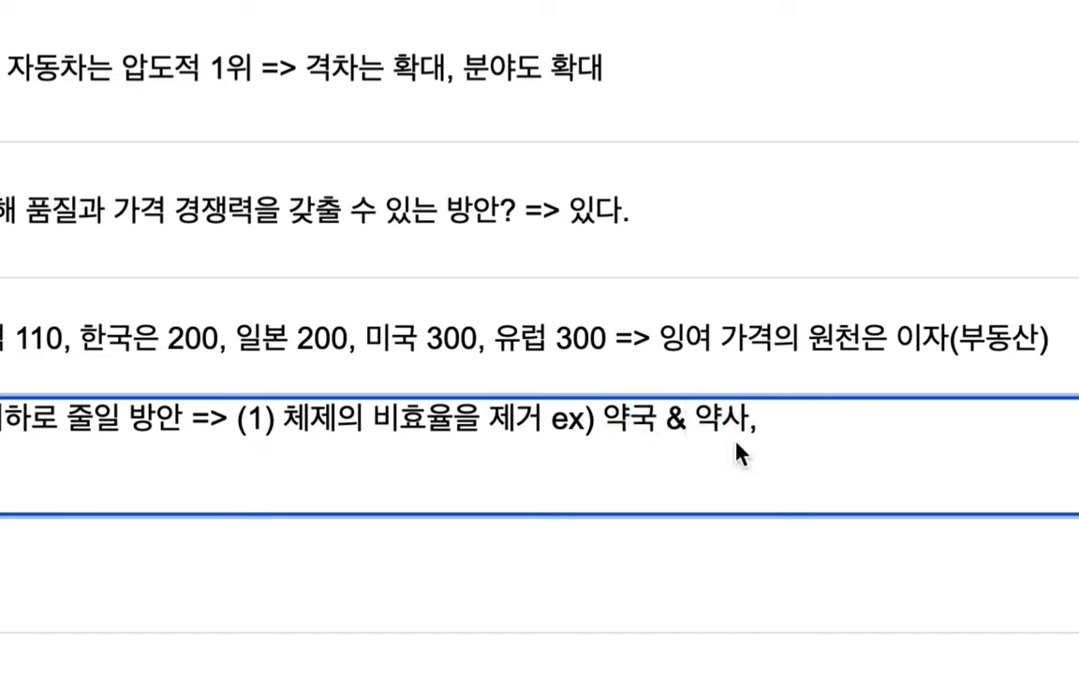
# Extend the row 5 example after 약사 with "의 수입 =>".
pyautogui.press('BackSpace')
pyautogui.write('의 소득')
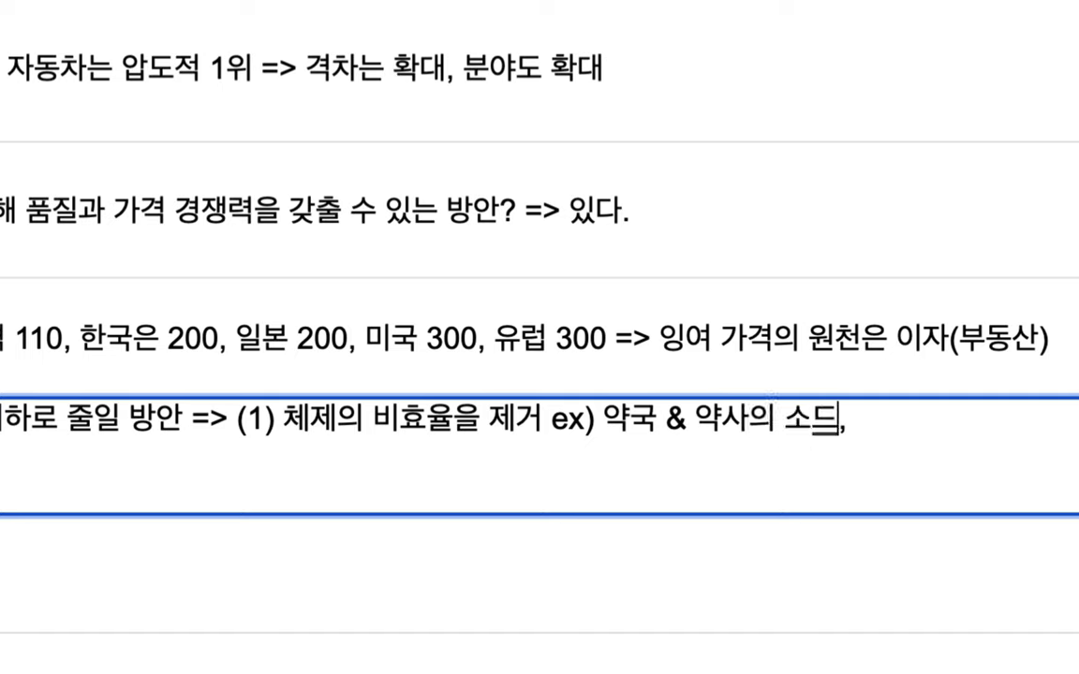
pyautogui.write('과')
pyautogui.press('BackSpace')
pyautogui.press('BackSpace')
pyautogui.press('BackSpace')
pyautogui.press('BackSpace')
pyautogui.press('BackSpace')
pyautogui.write('수이ㅂ => ')
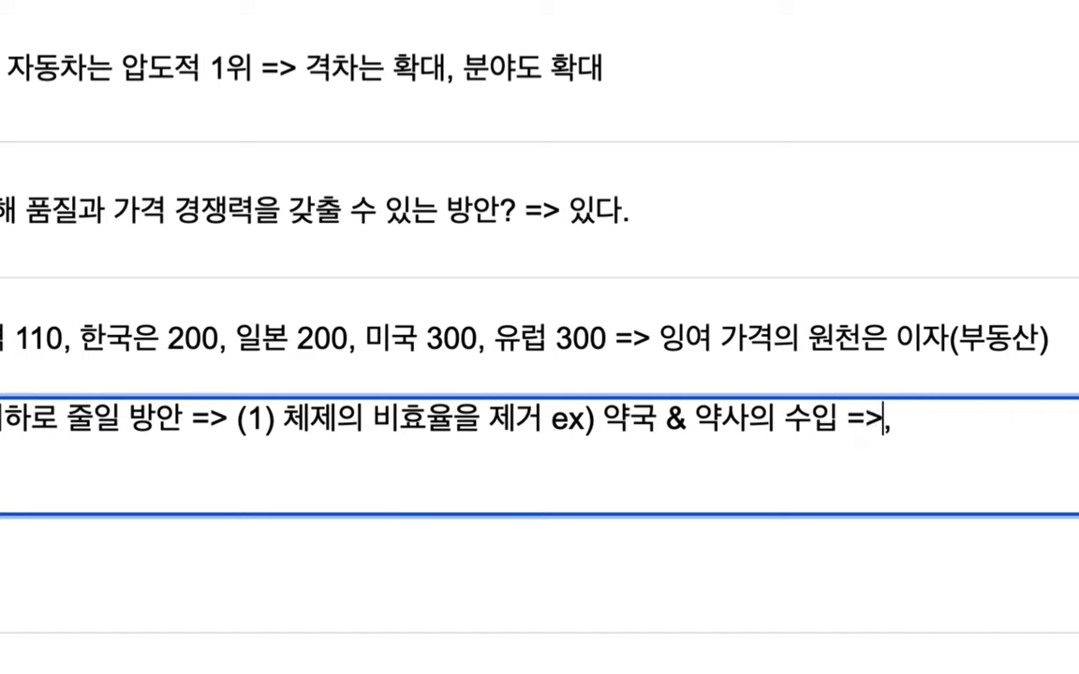
# Continue the row 5 example with "GDP => 상품 가격에 반영".
pyautogui.write('GDP ')
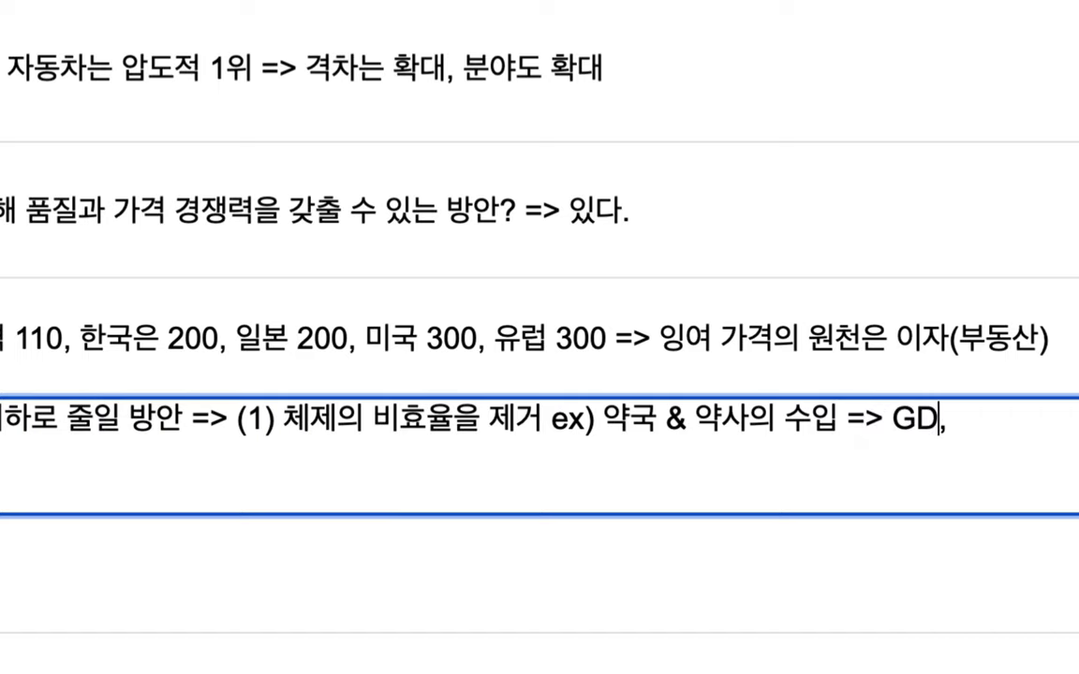
pyautogui.write('=> ')
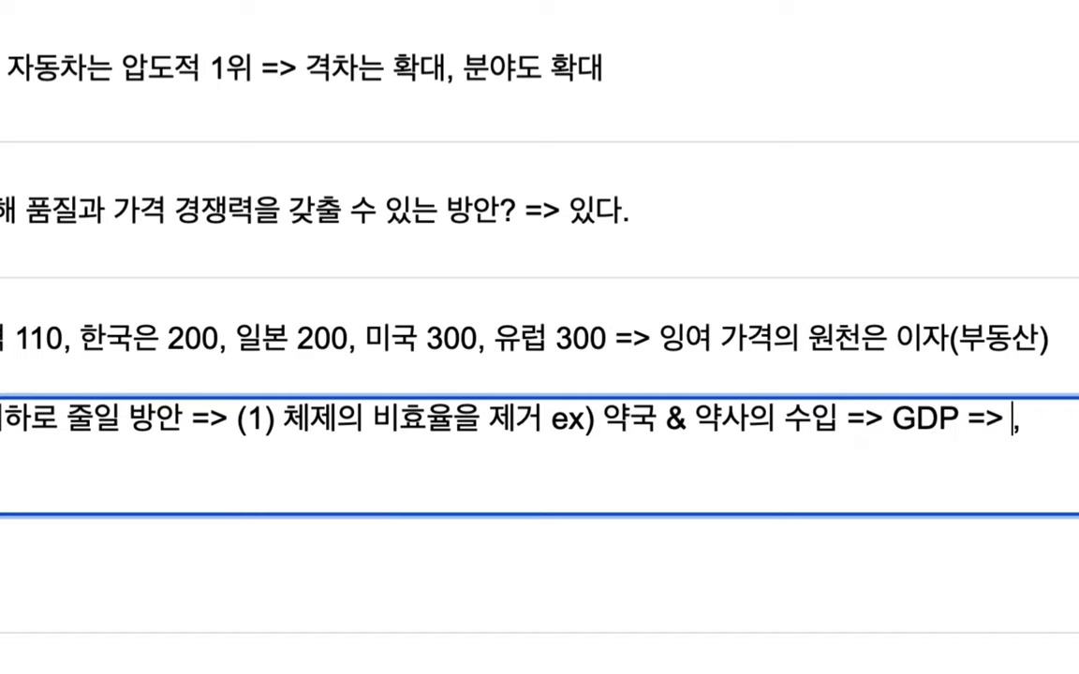
pyautogui.write('상품 ')
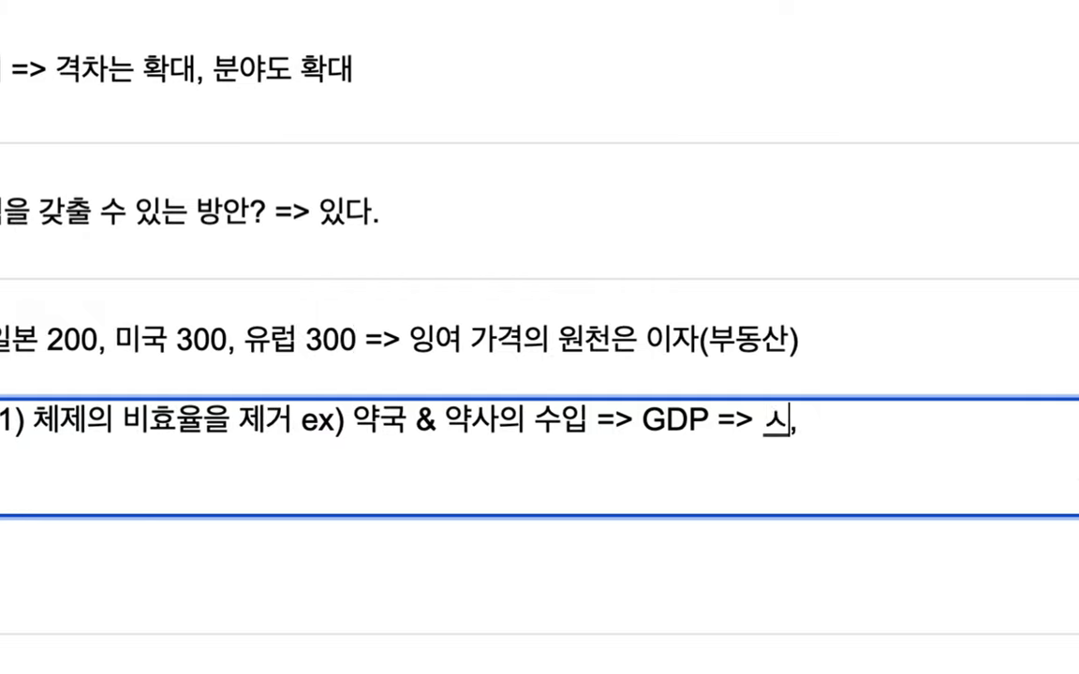
pyautogui.write('가격에 반영')
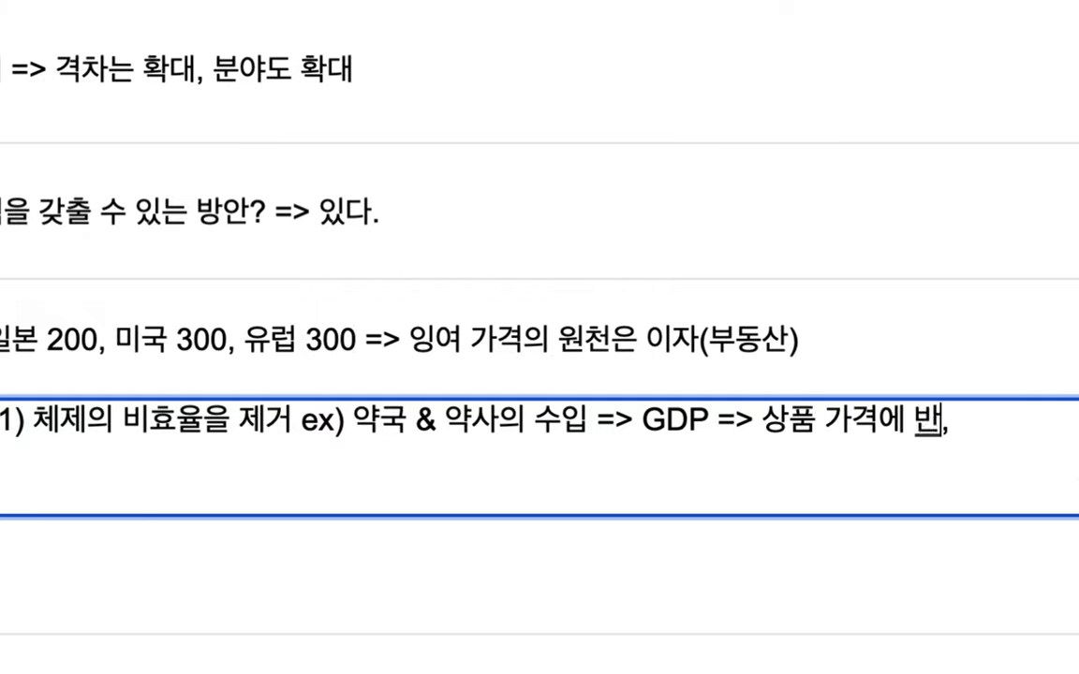
# Replace the example after "ex)" in row 5 with the list "약사, 회계사, 세무사, 변호사...".
pyautogui.moveTo(353, 421); pyautogui.dragTo(956, 416)
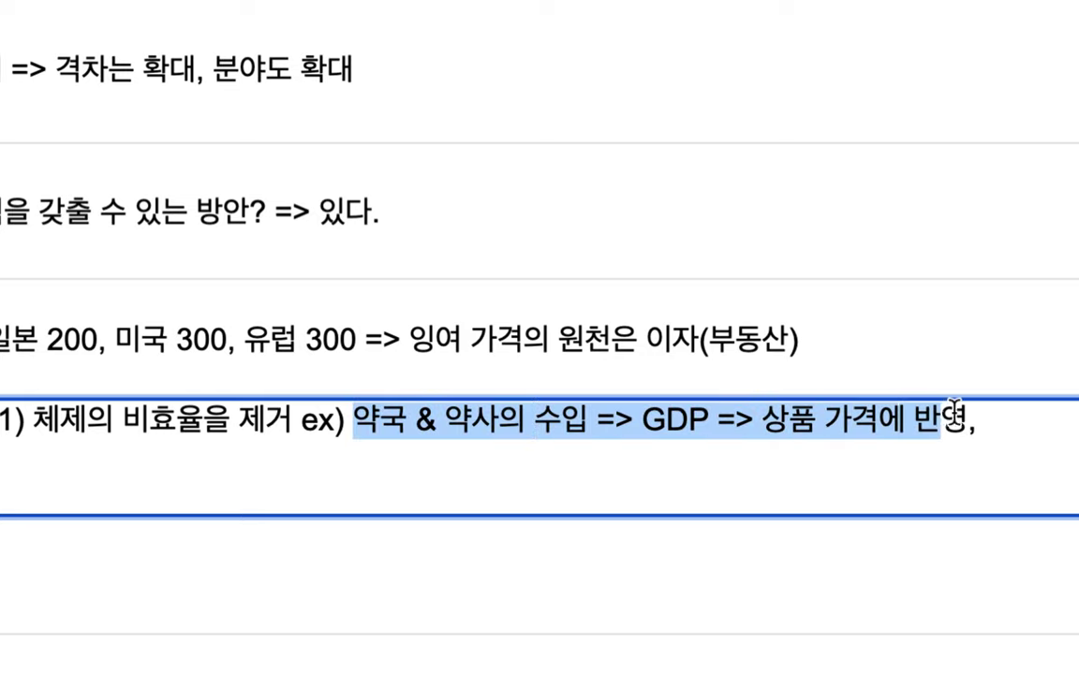
pyautogui.press('BackSpace')
pyautogui.write('얘약사, 홰')
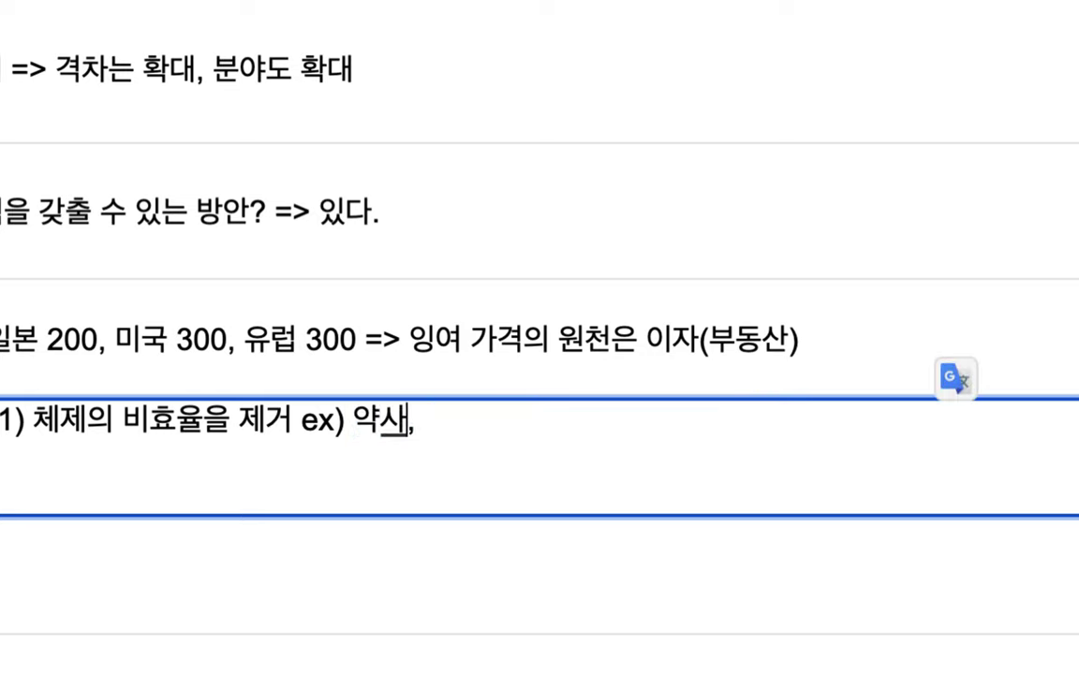
pyautogui.write('계사, 세무사')
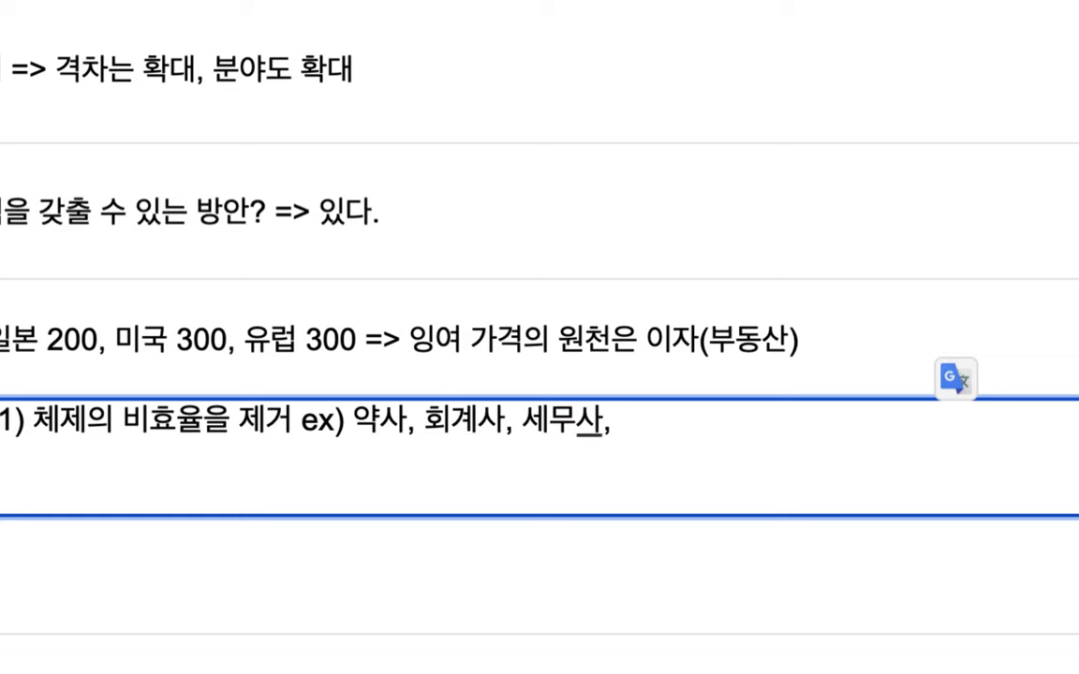
pyautogui.write(', 변호사.')
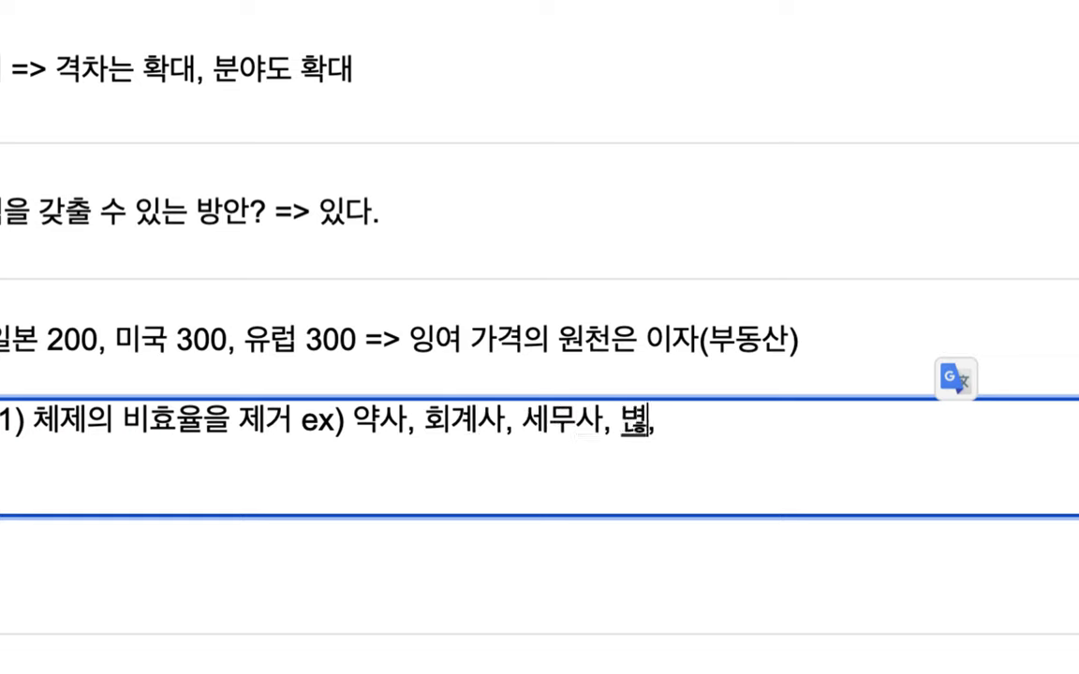
pyautogui.write('..')
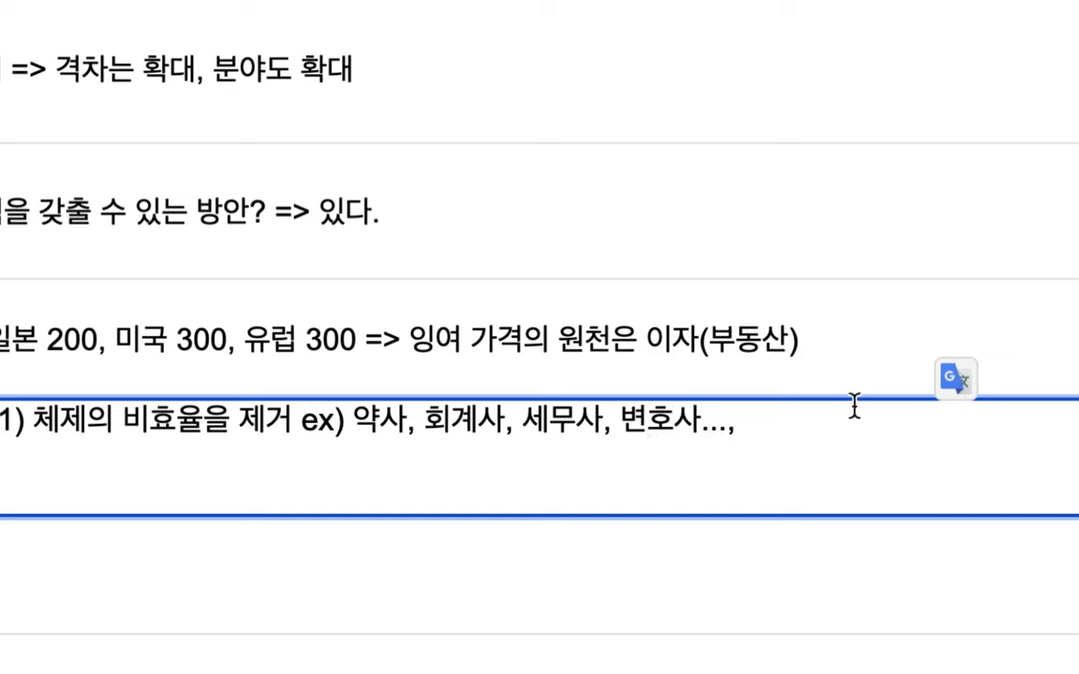
# Highlight the list of professions in the row 5 note to point them out.
pyautogui.moveTo(379, 423); pyautogui.dragTo(717, 427)
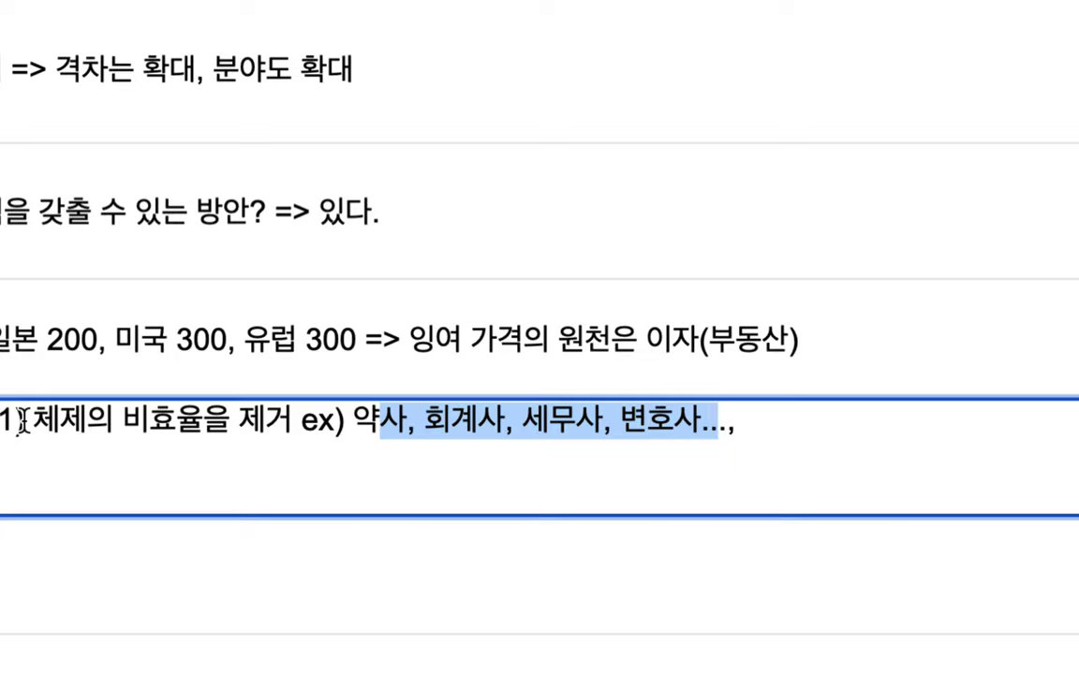
pyautogui.click(351, 423)
pyautogui.moveTo(351, 423); pyautogui.dragTo(679, 428)
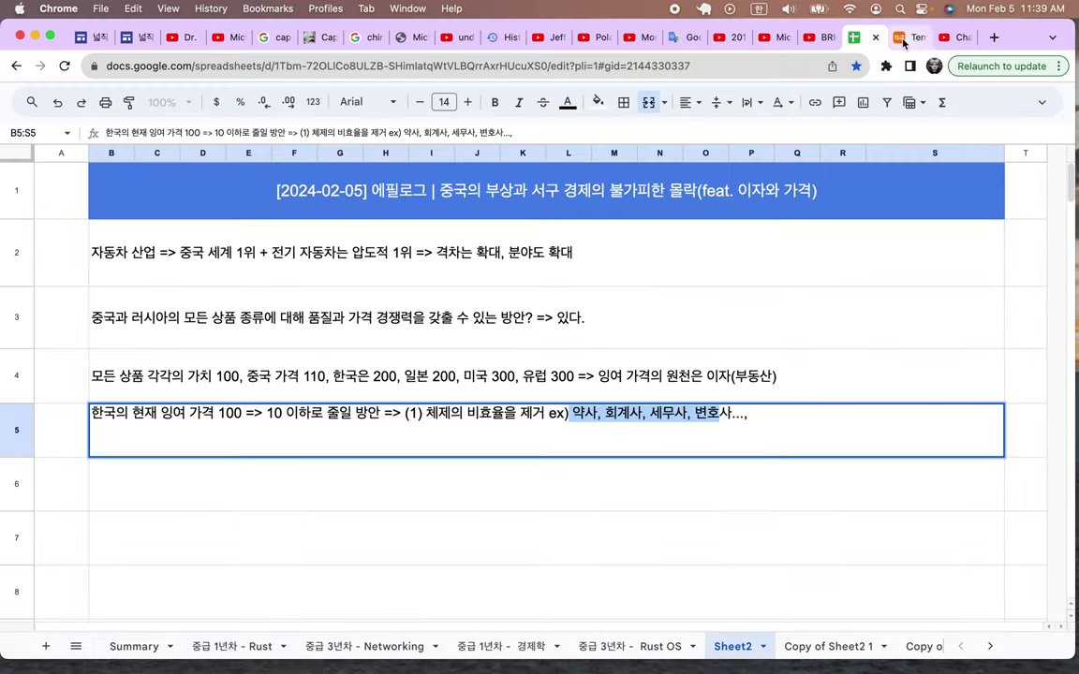
# Switch to the Temu best-sellers page to look at product prices, and return to the row 5 note in the spreadsheet.
pyautogui.click(904, 40)
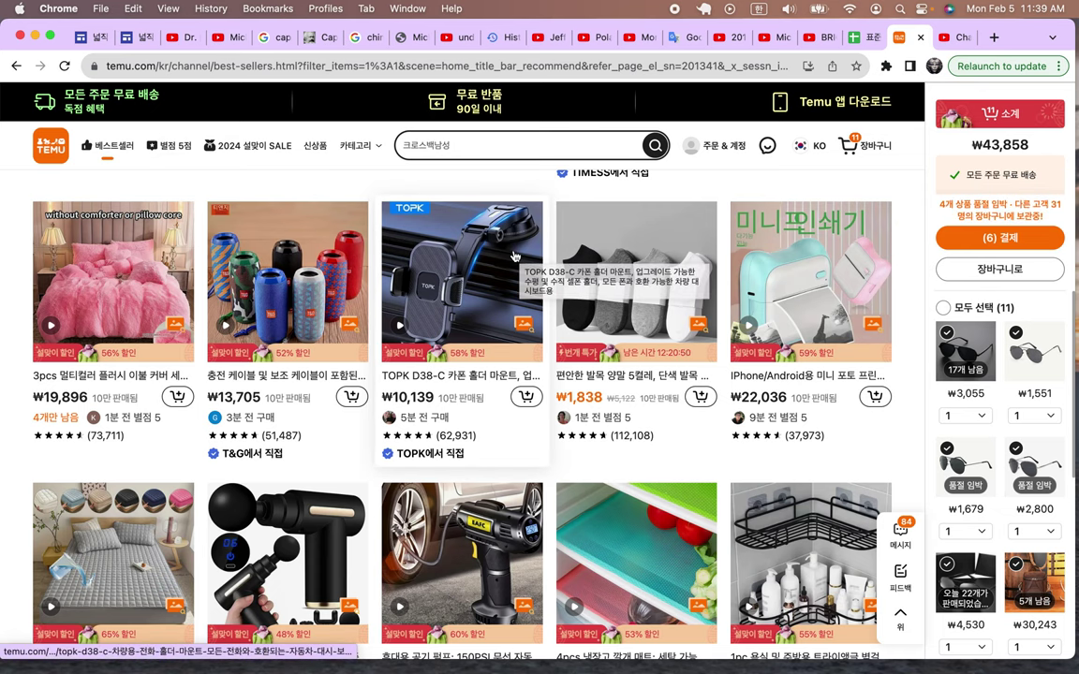
pyautogui.click(856, 38)
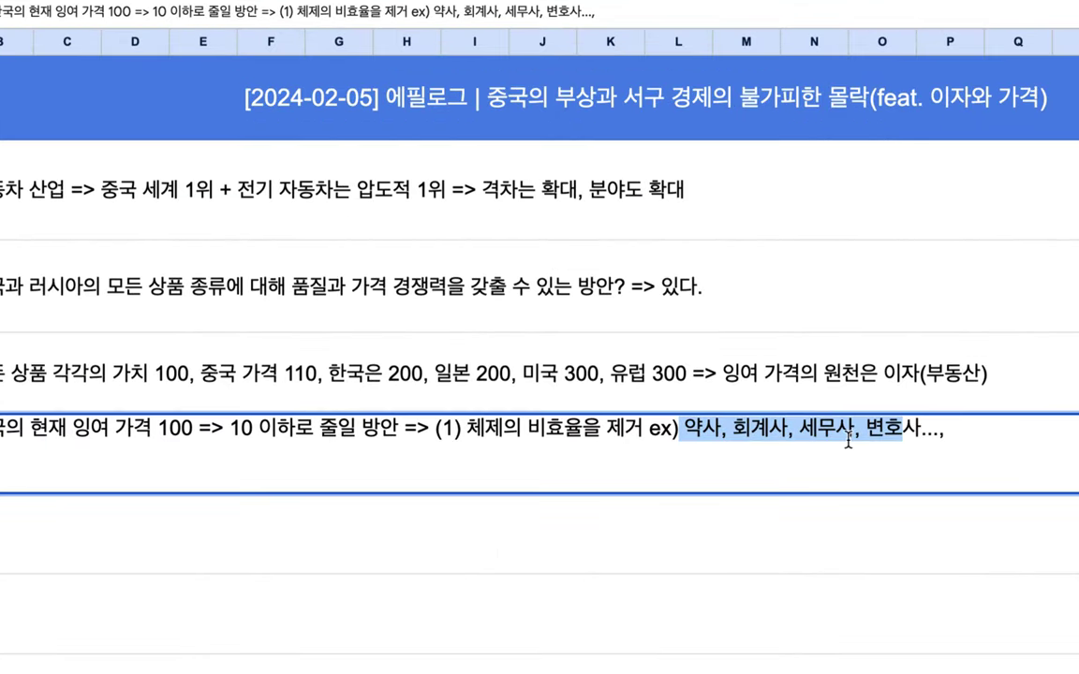
pyautogui.click(739, 415)
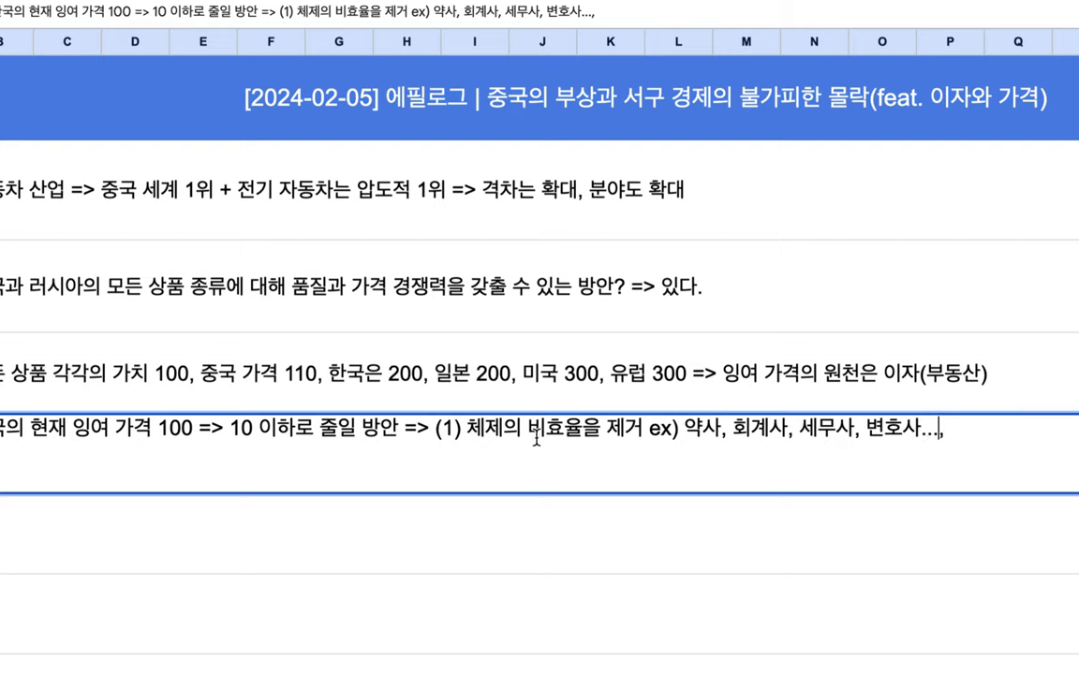
# Insert ", 시청, 도청, 읍면동..." after 변호사 in the row 5 note and highlight the added government offices.
pyautogui.click(929, 430)
pyautogui.write('.')
pyautogui.press('BackSpace')
pyautogui.write(',')
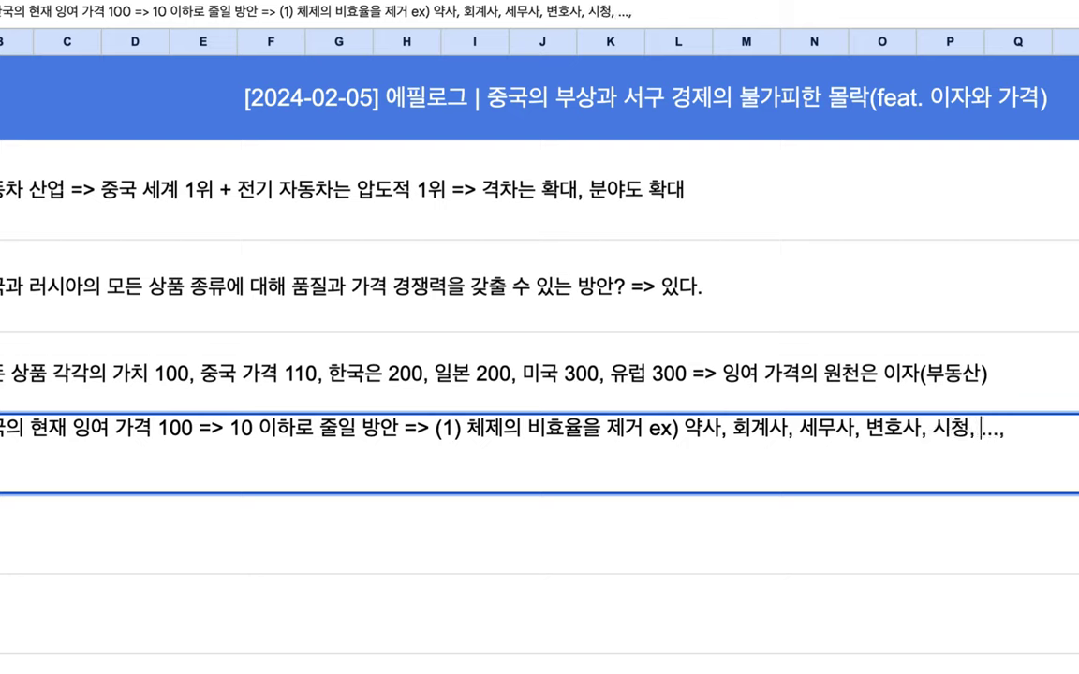
pyautogui.write(' 시청, 돛청, 읍면ㄷ')
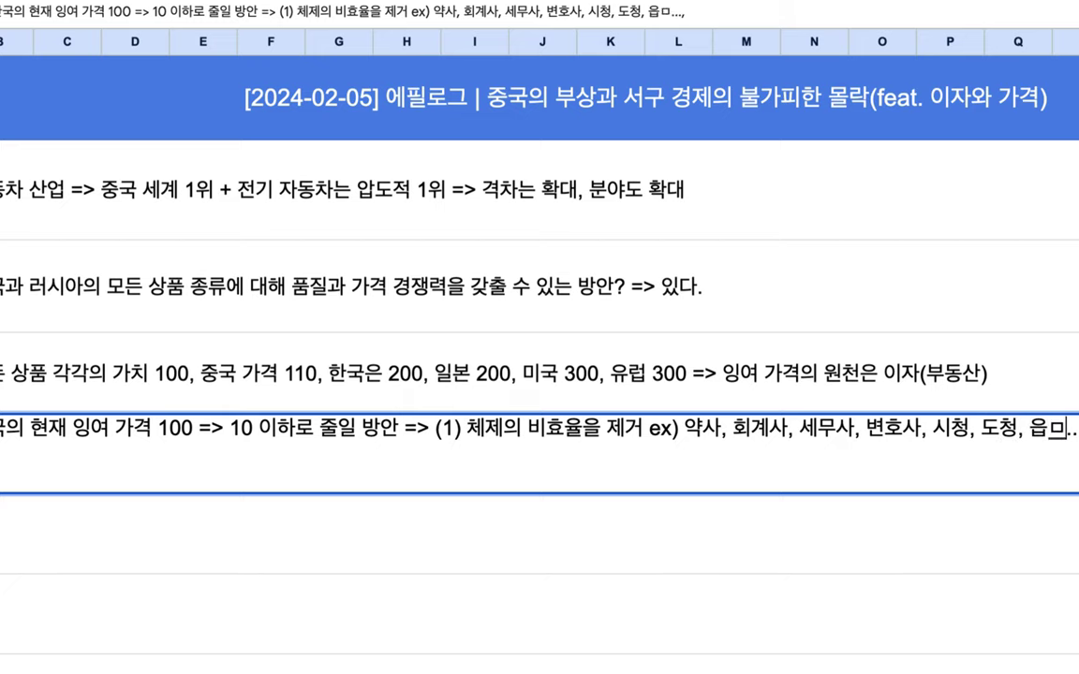
pyautogui.write('동...')
pyautogui.hscroll(5, 539, 337)
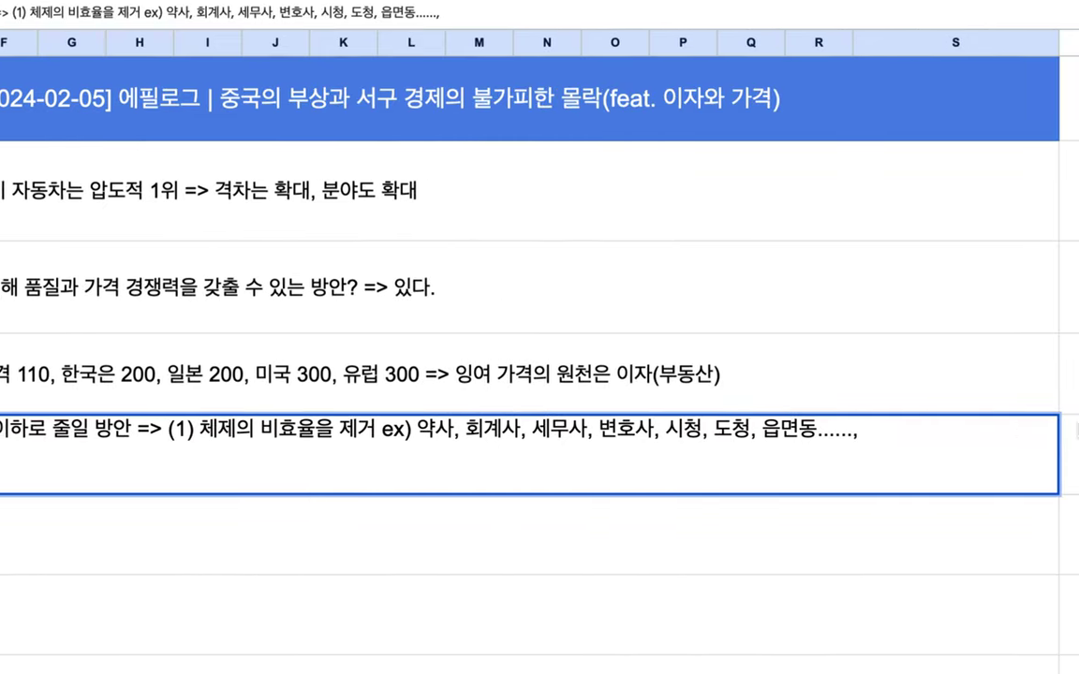
pyautogui.moveTo(694, 433); pyautogui.dragTo(798, 437)
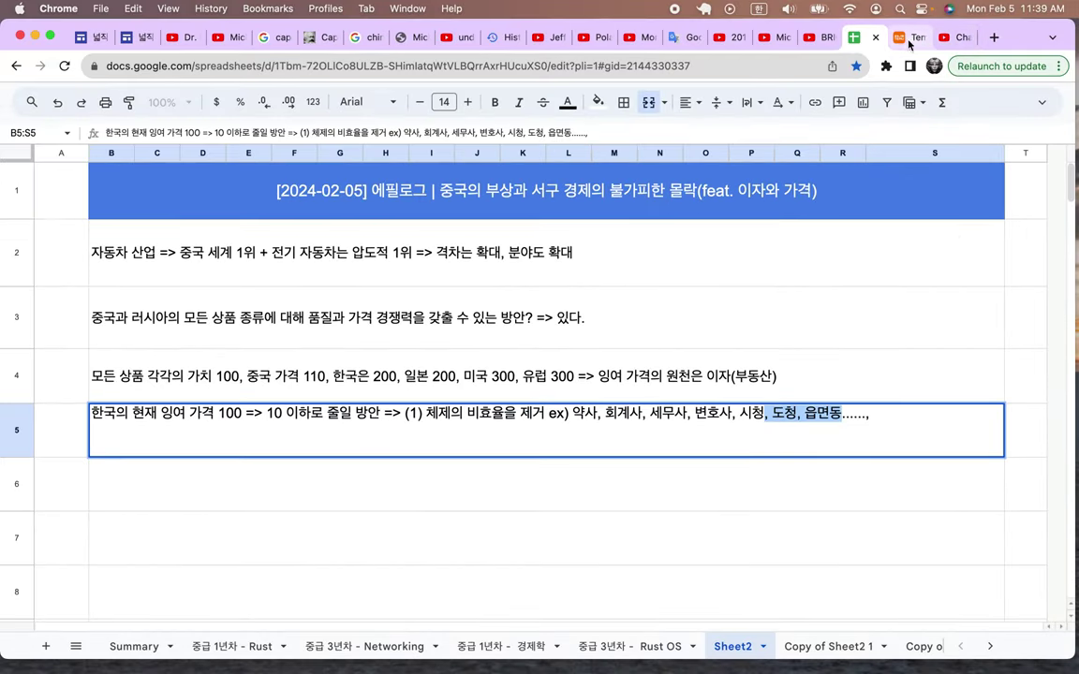
# Show the Temu best-sellers page again, and return to the spreadsheet to highlight the professions and offices in the row 5 note.
pyautogui.click(900, 39)
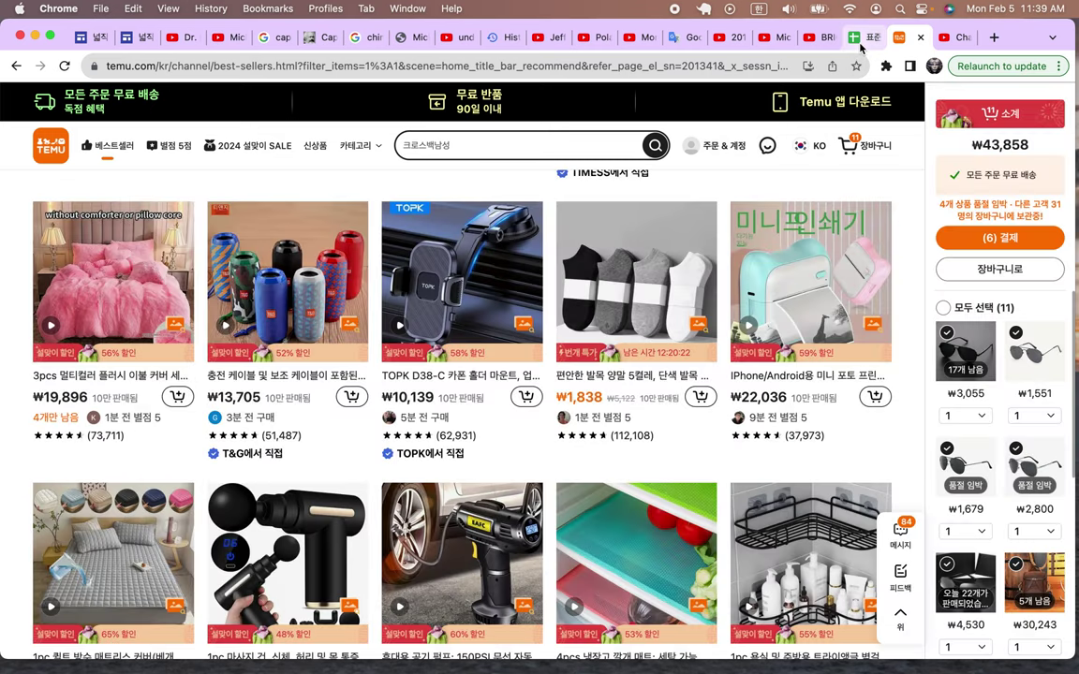
pyautogui.click(859, 42)
pyautogui.moveTo(609, 486); pyautogui.dragTo(829, 485)
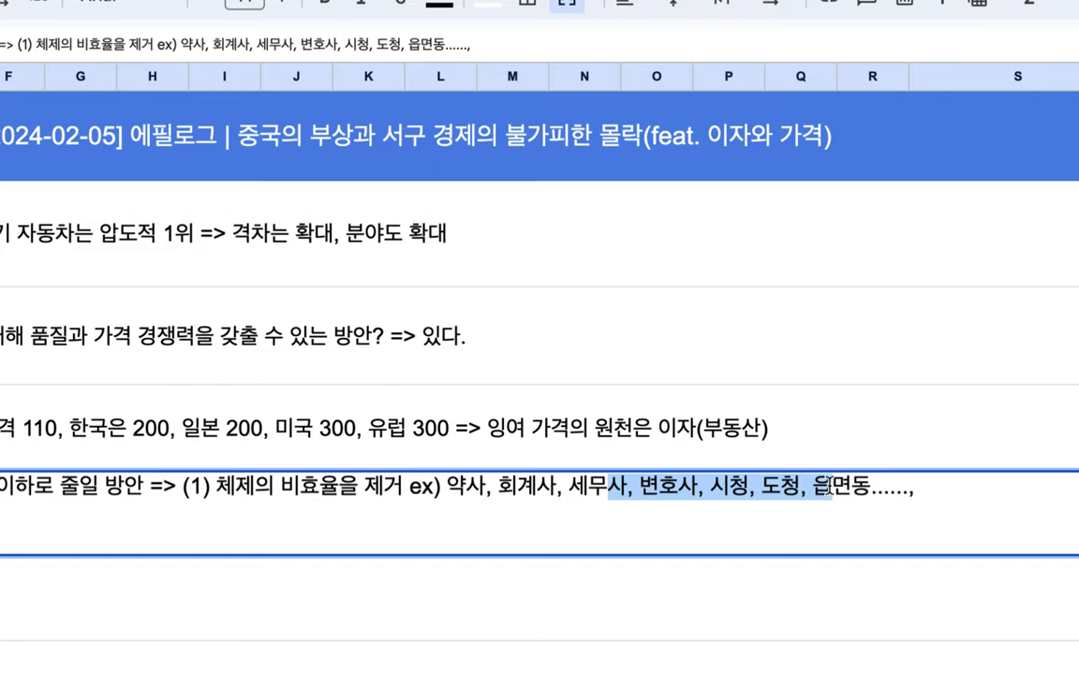
# Append a second measure, "(2) 이자를 소거", to the end of the row 5 note.
pyautogui.click(946, 493)
pyautogui.write('(2) 이')
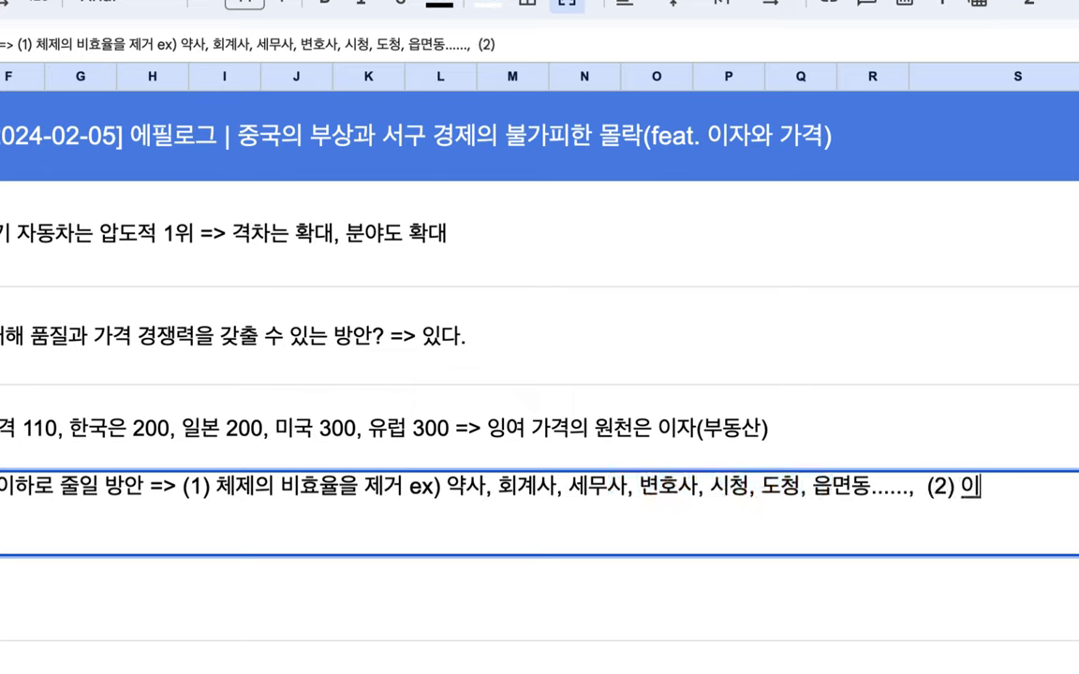
pyautogui.write('자를 소거')
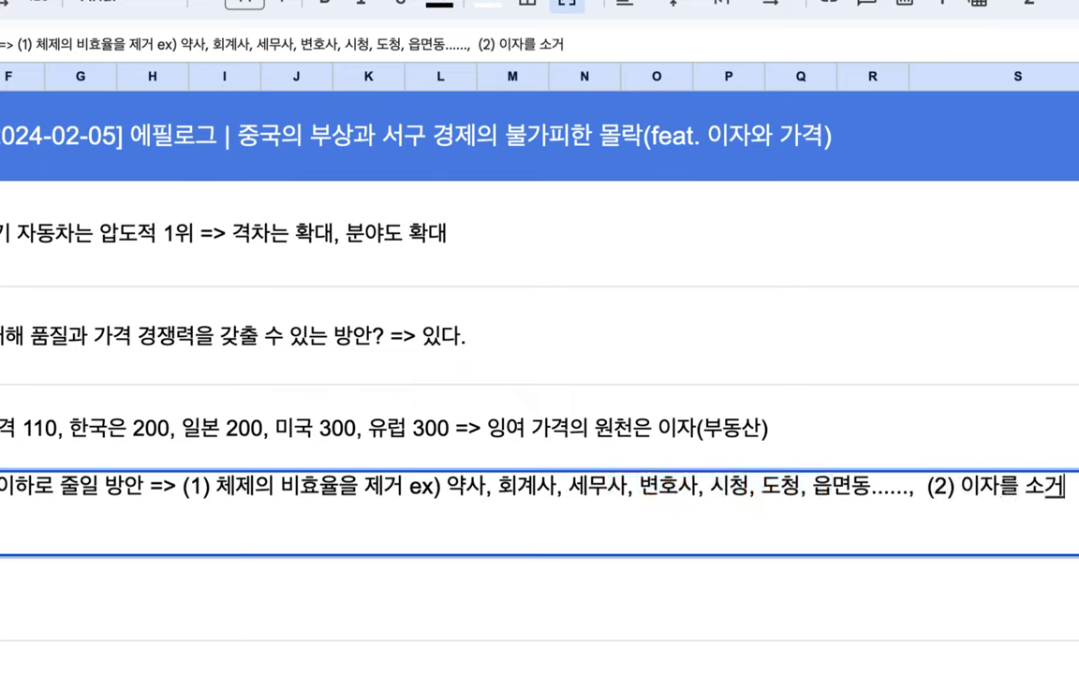
# Insert "금융 비용(" before 이자 in the second measure of the row 5 note.
pyautogui.click(952, 488)
pyautogui.write('금으ㅇ')
pyautogui.press('BackSpace')
pyautogui.press('BackSpace')
pyautogui.write('ㅇ융 빙')
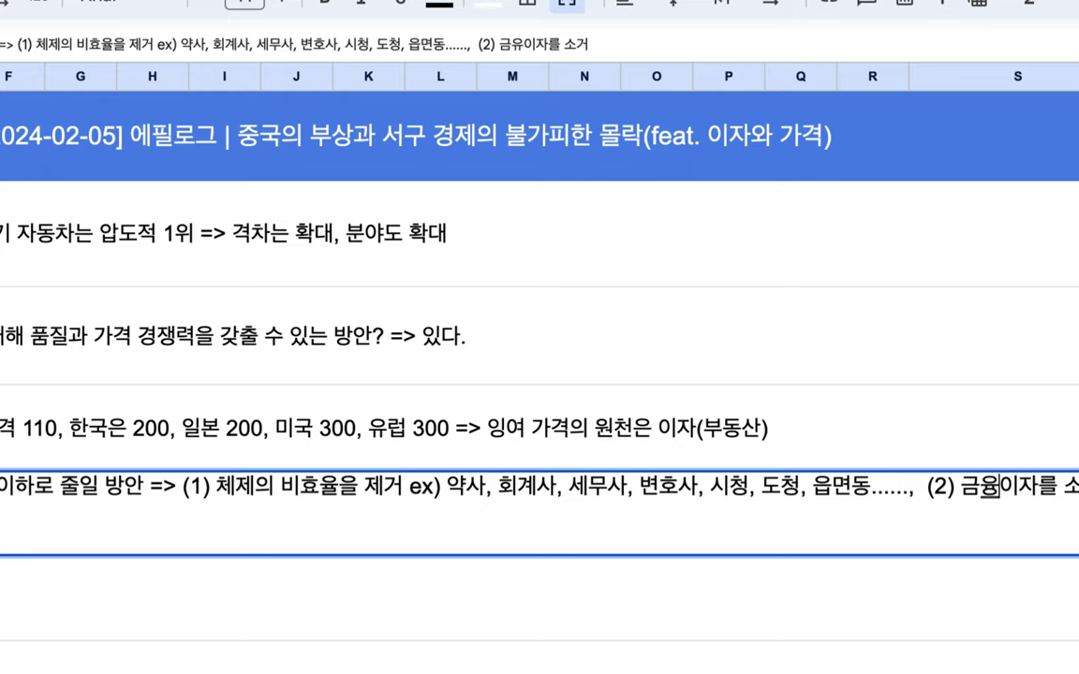
pyautogui.write('용(')
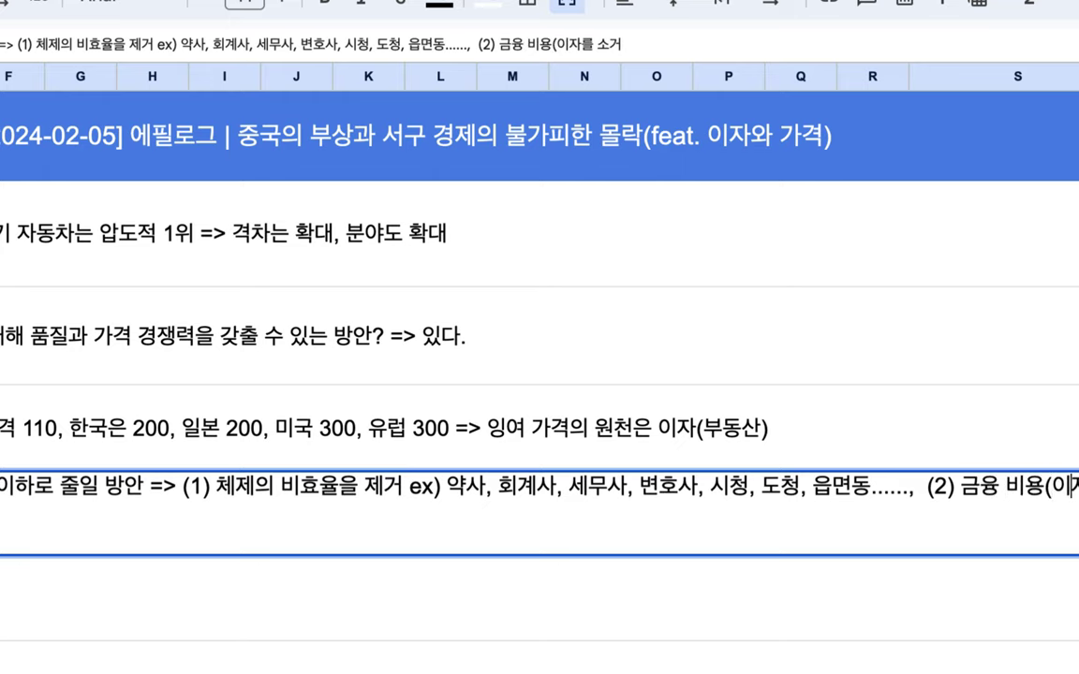
# Add ", 지대)" after 이자 so the second measure reads "금융 비용(이자, 지대)를 소거".
pyautogui.press('Right')
pyautogui.press('Right')
pyautogui.write(', 지ㅏㄷ')
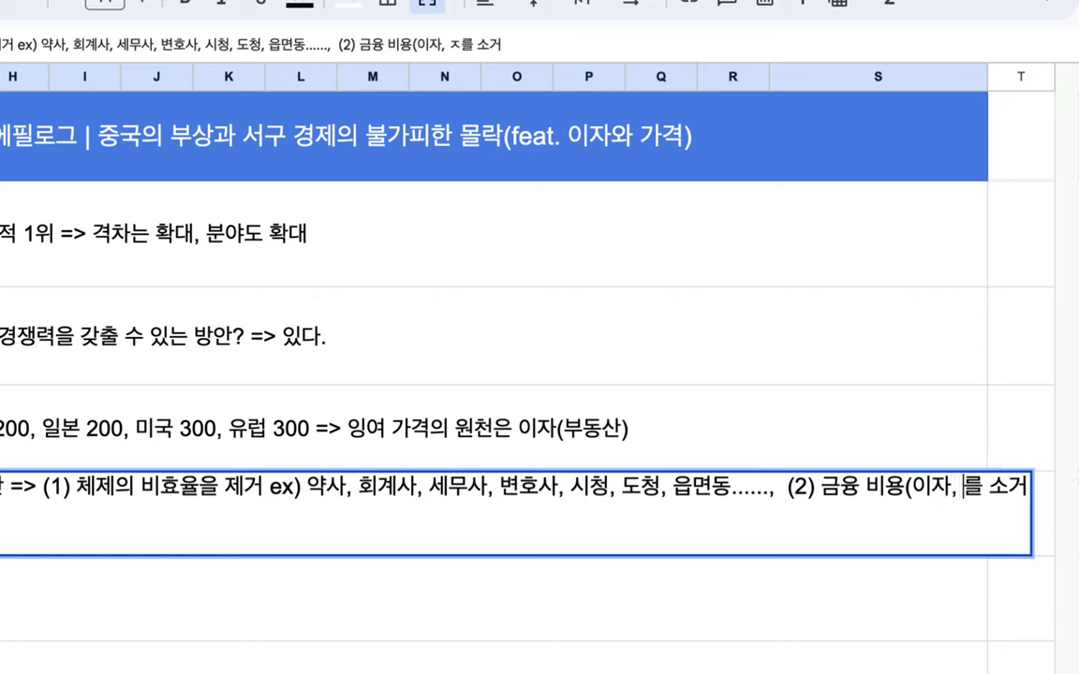
pyautogui.press('BackSpace')
pyautogui.press('BackSpace')
pyautogui.write('ㄷ')
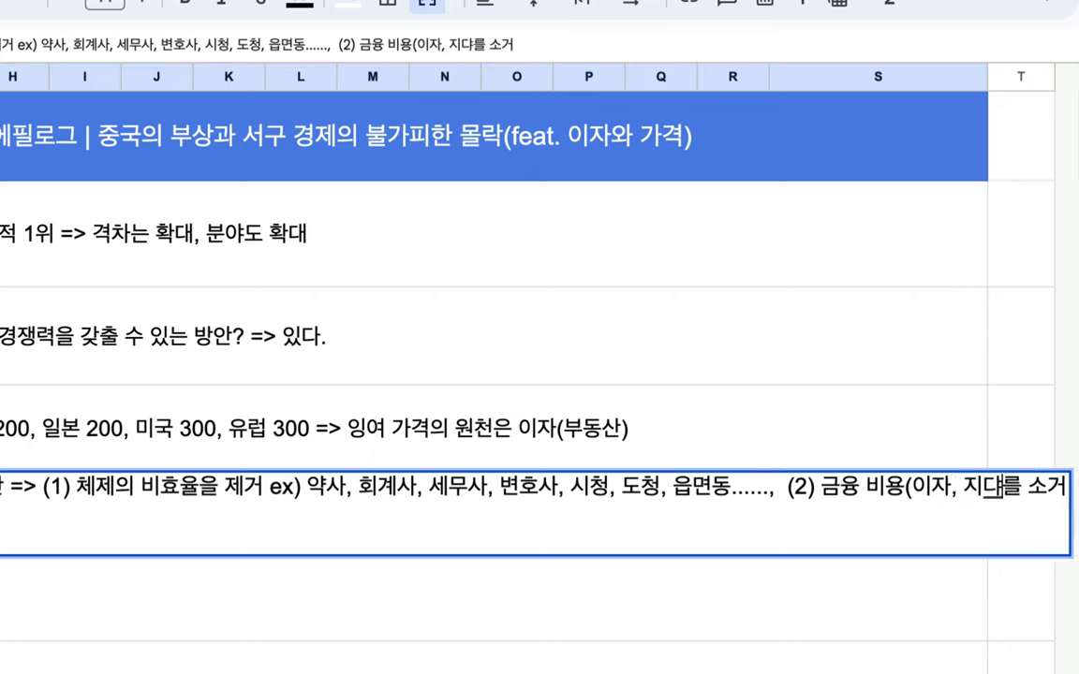
pyautogui.write('ㅐ')
pyautogui.write(')')
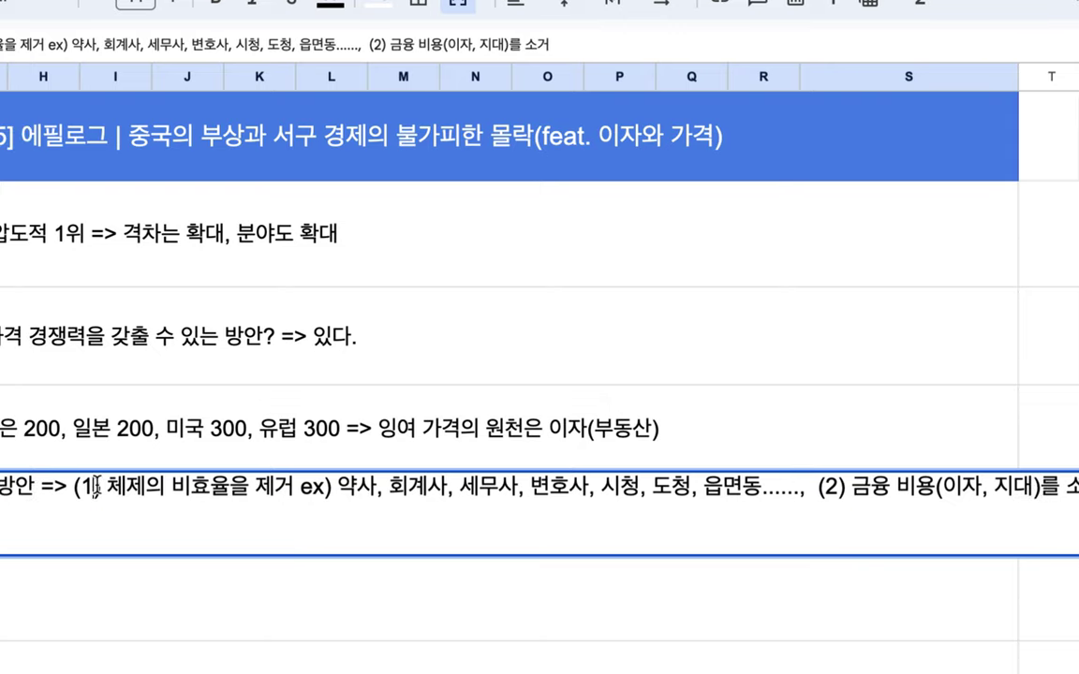
# Highlight the listed measures and the current surplus price in the row 5 note to point them out.
pyautogui.moveTo(94, 487); pyautogui.dragTo(926, 489)
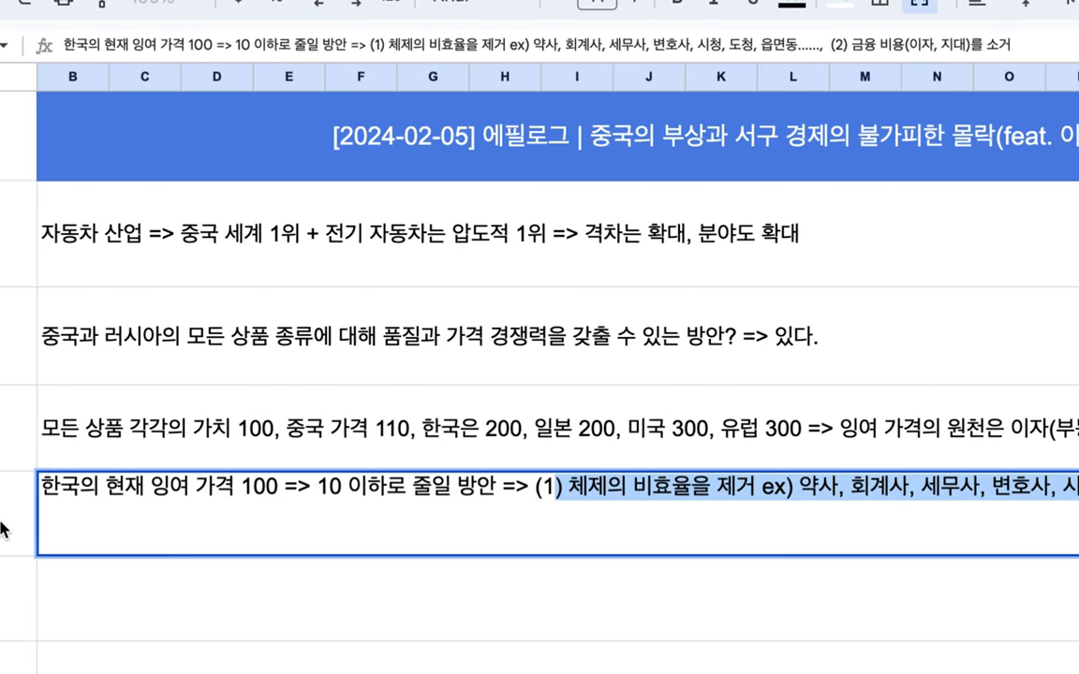
pyautogui.moveTo(116, 489); pyautogui.dragTo(268, 513)
pyautogui.moveTo(384, 514); pyautogui.dragTo(421, 499)
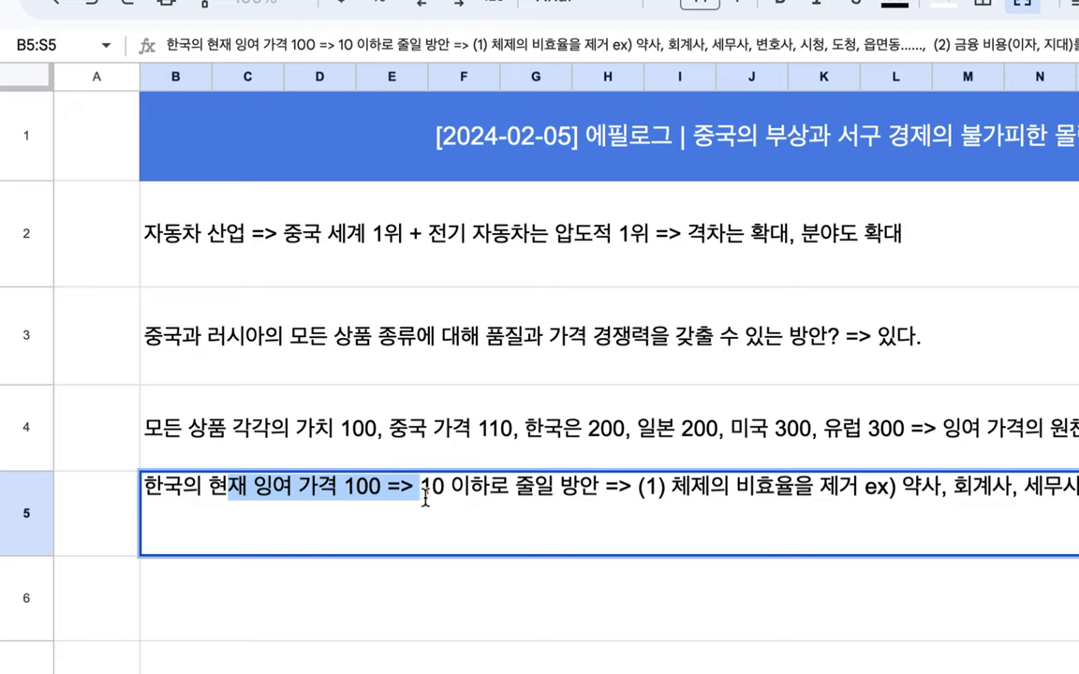
pyautogui.click(442, 496)
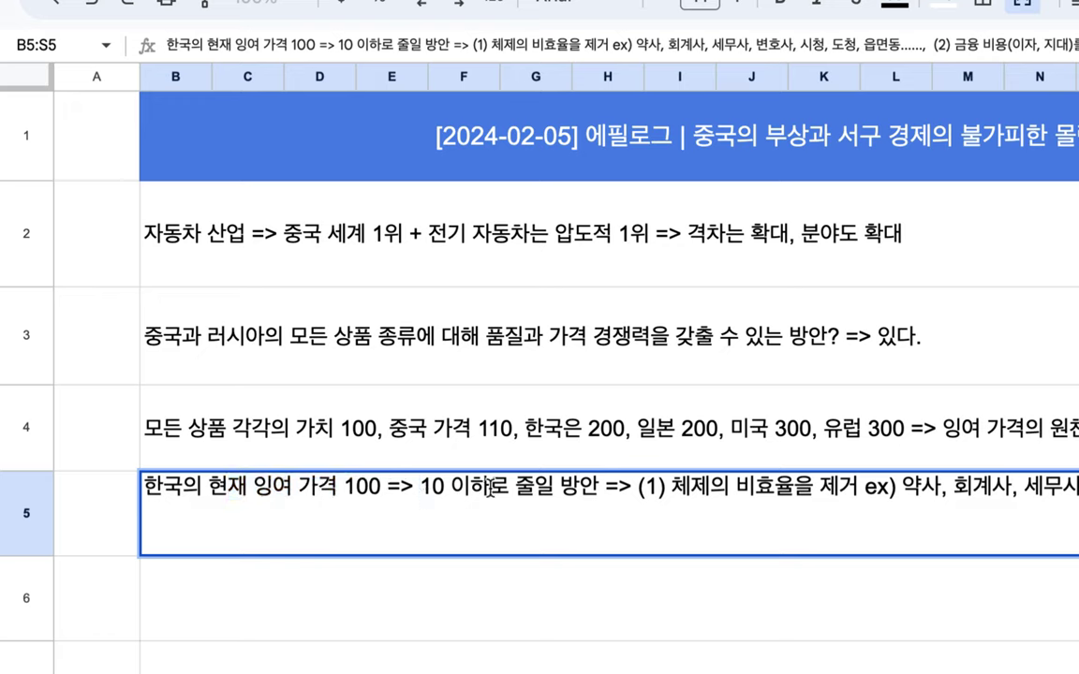
# In the row 4 note, set both Korea's price and the value of all goods to 90.
pyautogui.click(617, 433)
pyautogui.doubleClick(604, 404)
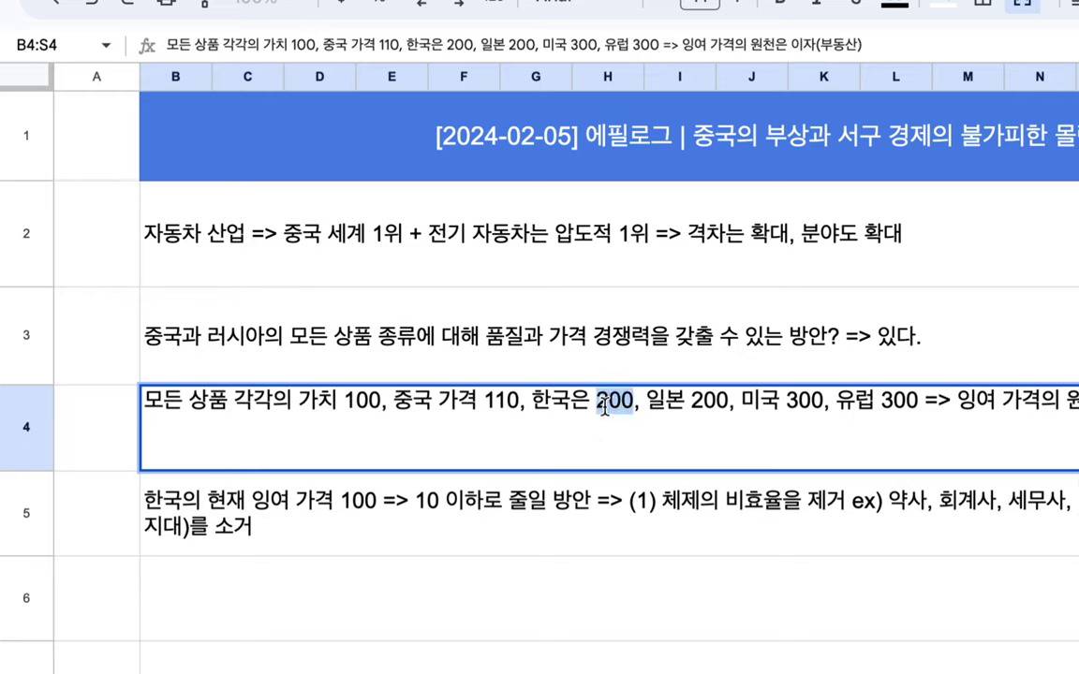
pyautogui.write('10')
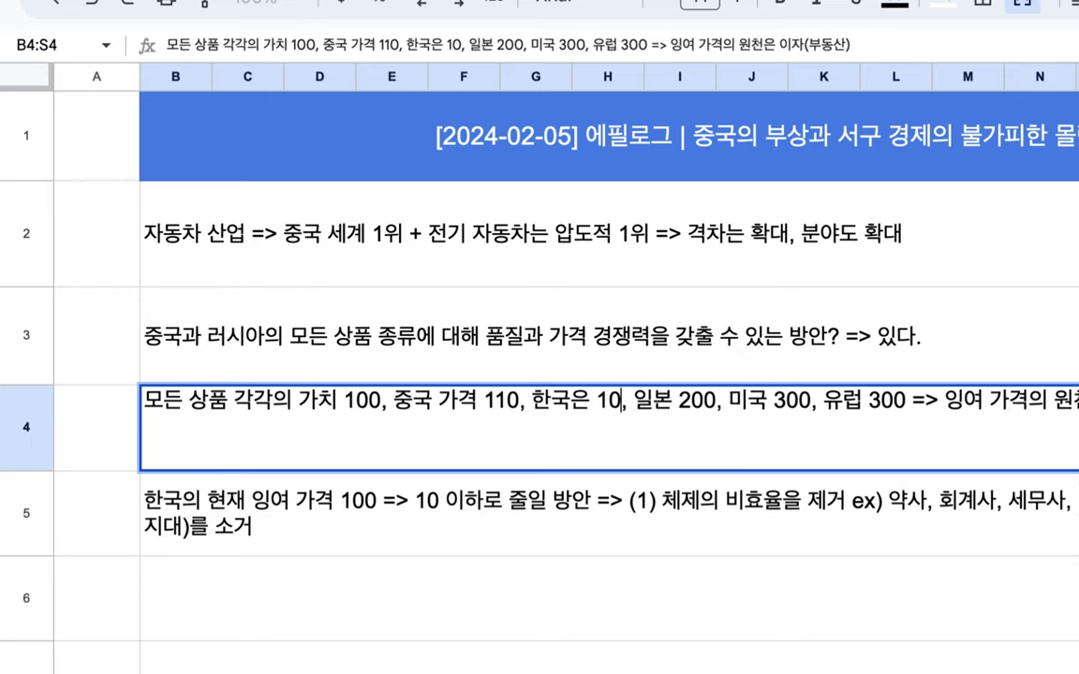
pyautogui.write('5')
pyautogui.press('BackSpace')
pyautogui.press('BackSpace')
pyautogui.press('BackSpace')
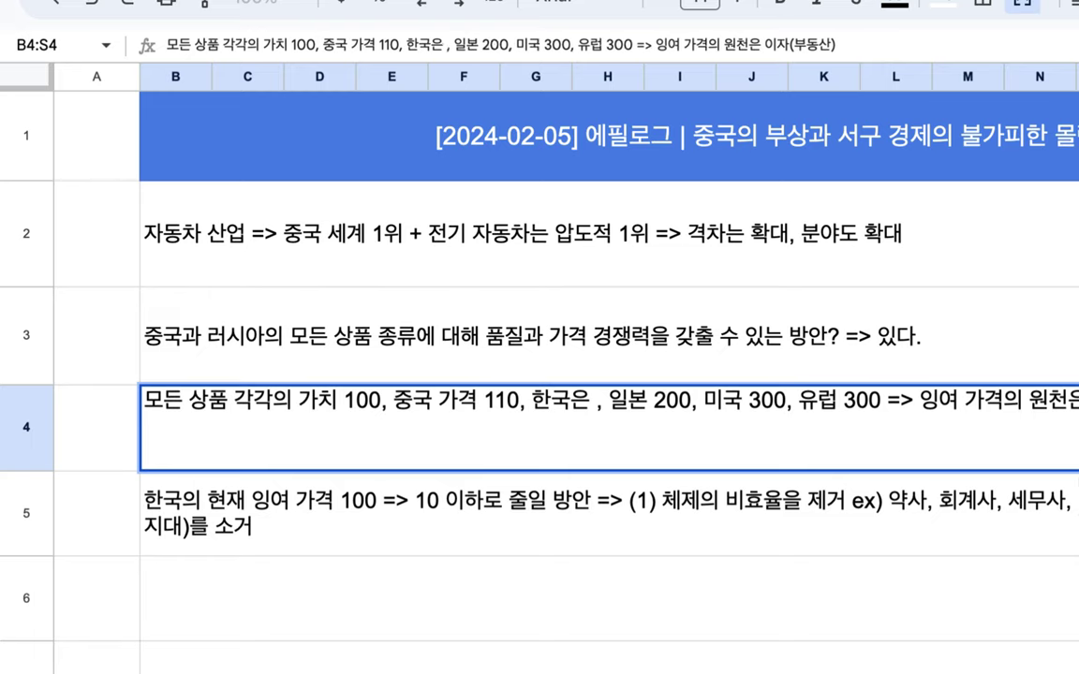
pyautogui.write('90')
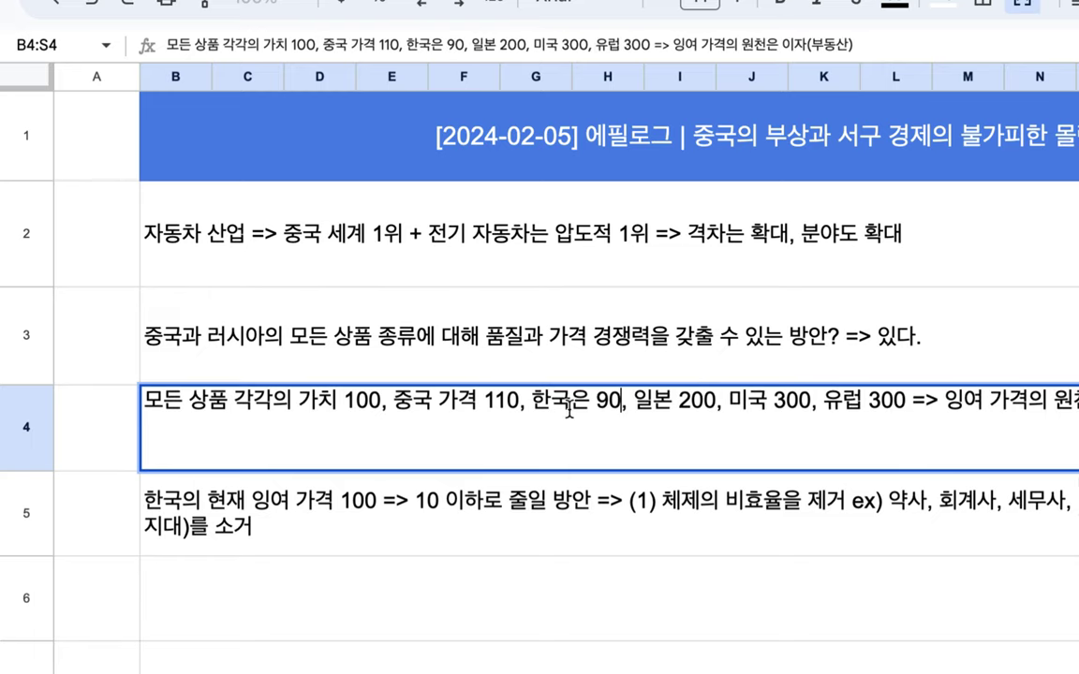
pyautogui.doubleClick(344, 405)
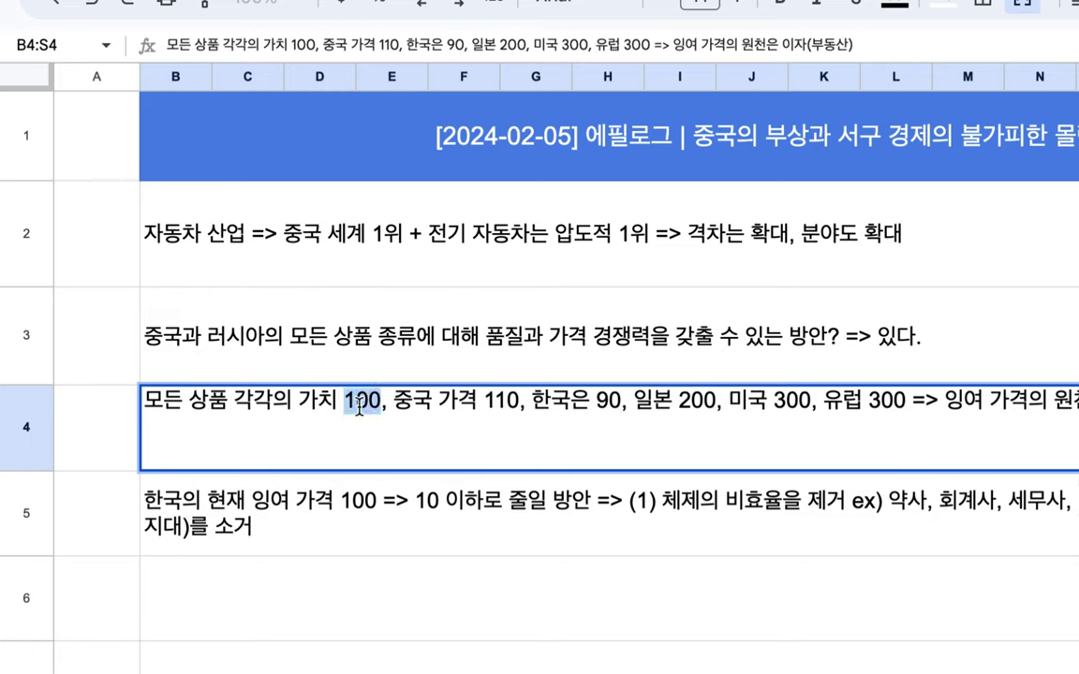
pyautogui.write('90')
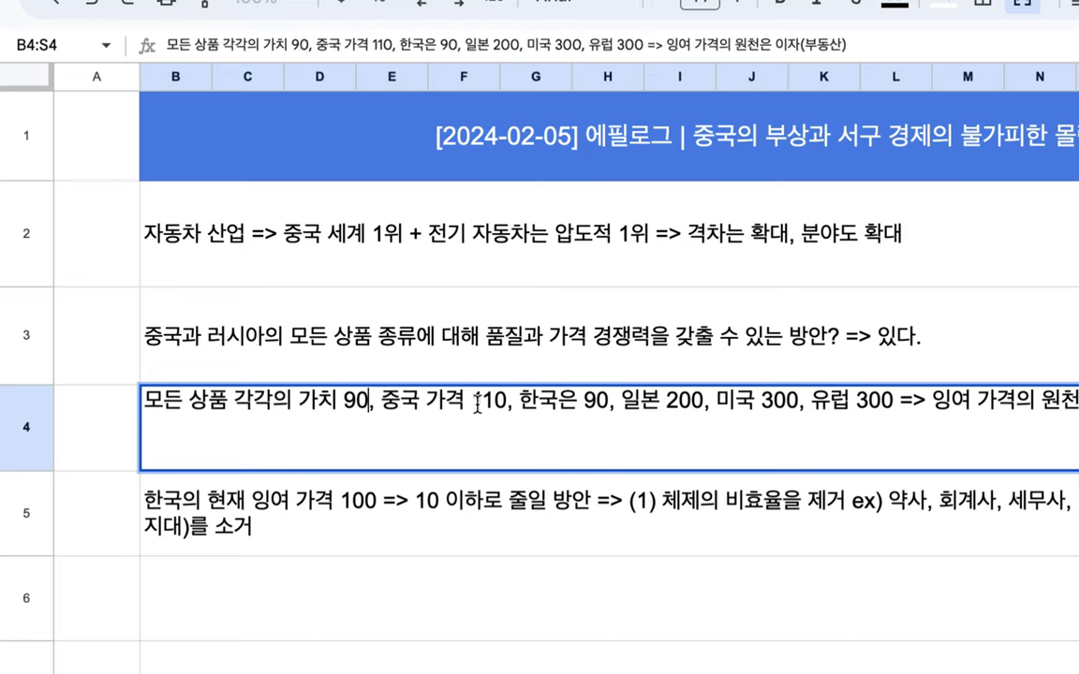
# Highlight China's price and the Japan entry in the row 4 note to compare them.
pyautogui.moveTo(471, 403); pyautogui.dragTo(505, 407)
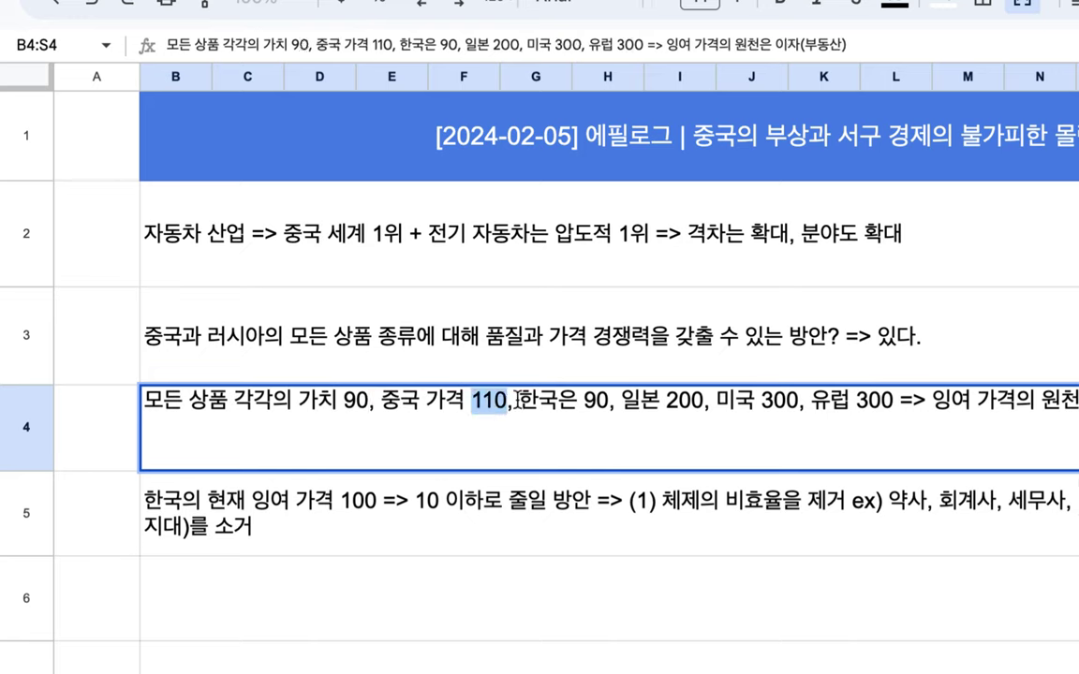
pyautogui.click(622, 403)
pyautogui.moveTo(622, 403); pyautogui.dragTo(703, 404)
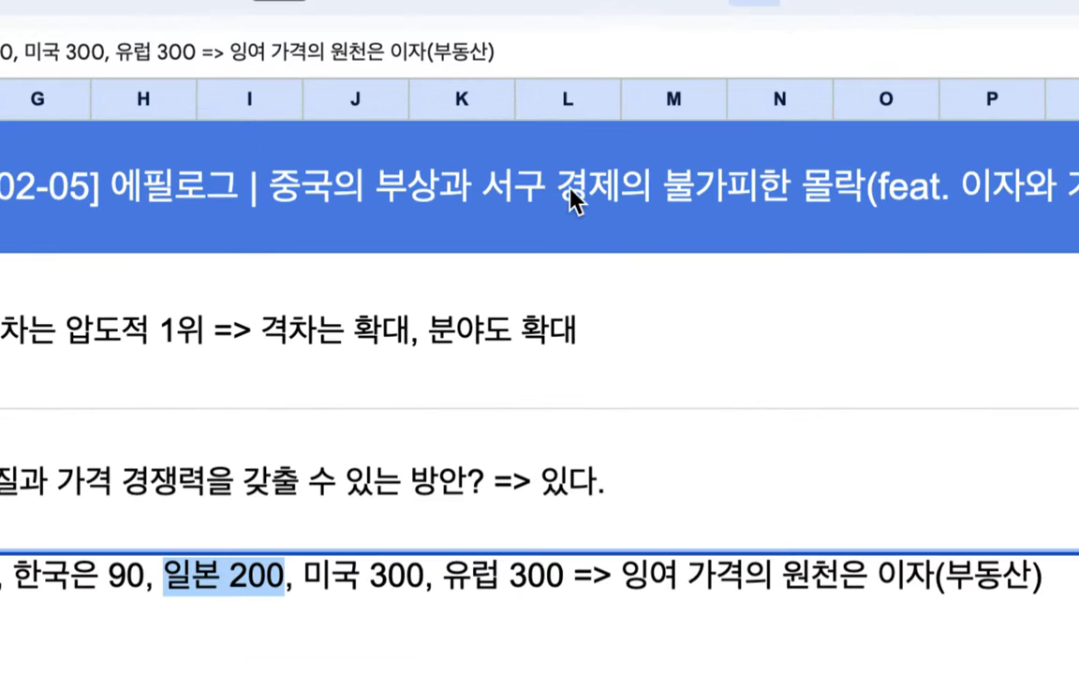
# Replace 서구 in the row 1 title with "기존 선진국".
pyautogui.click(593, 204)
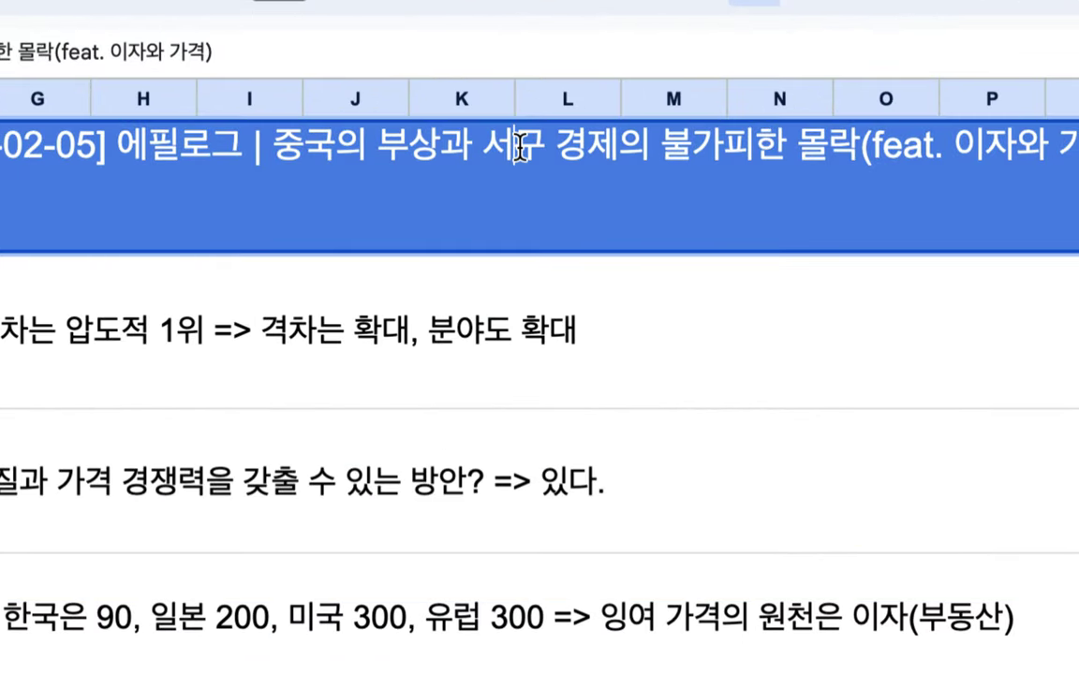
pyautogui.doubleClick(519, 150)
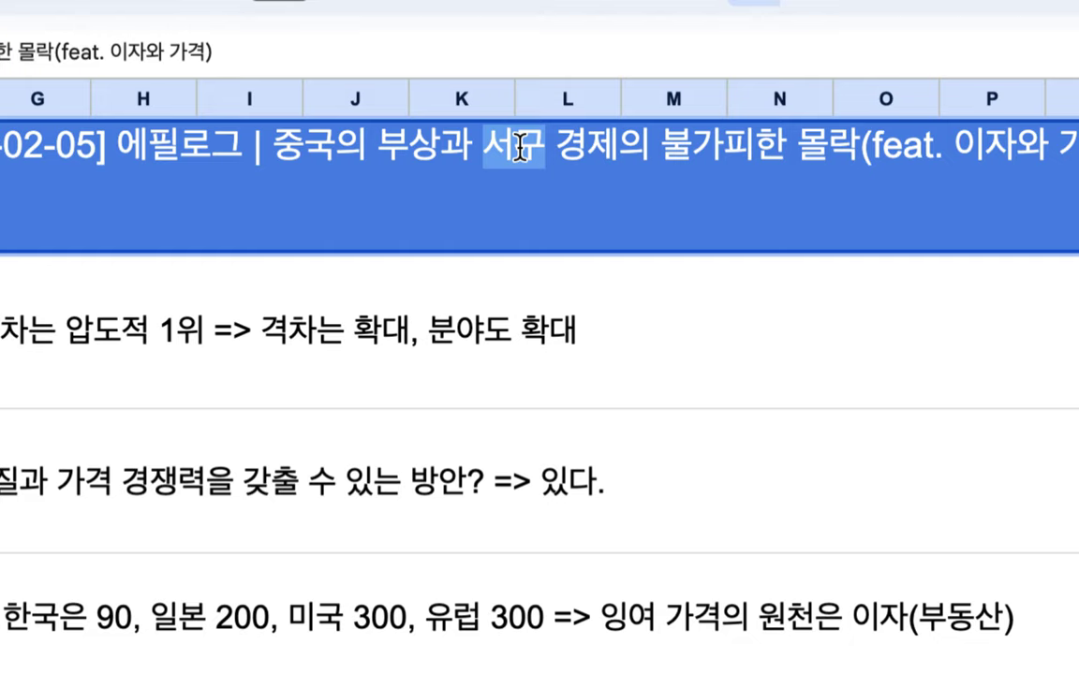
pyautogui.write('기존 거')
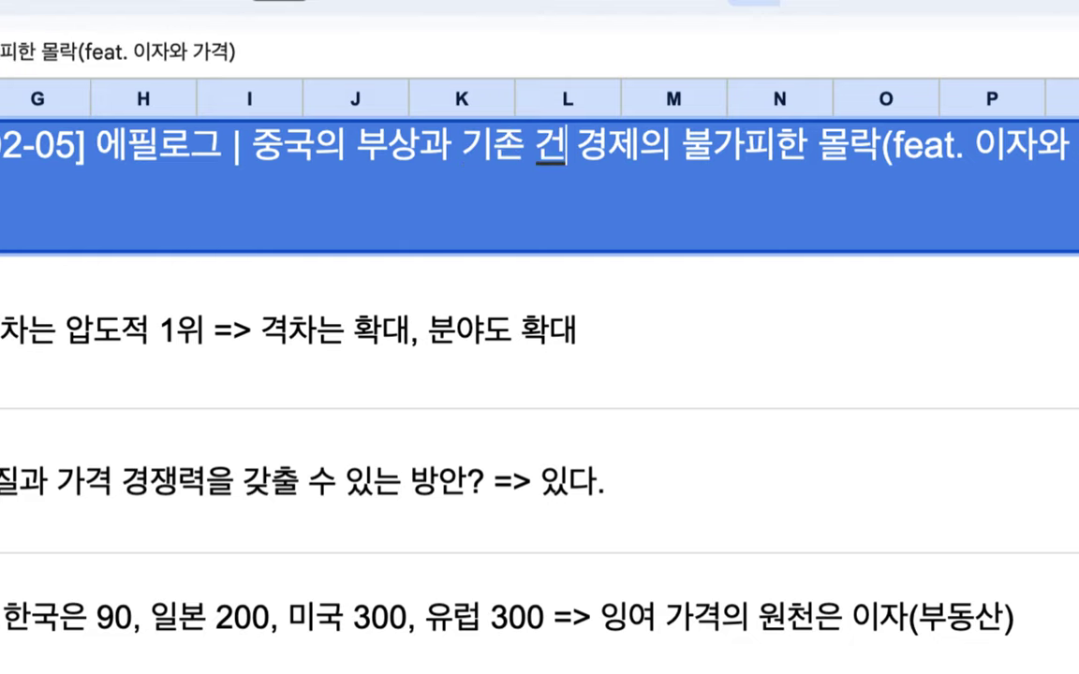
pyautogui.press('BackSpace')
pyautogui.press('BackSpace')
pyautogui.write('신')
pyautogui.press('BackSpace')
pyautogui.press('BackSpace')
pyautogui.write('선진국')
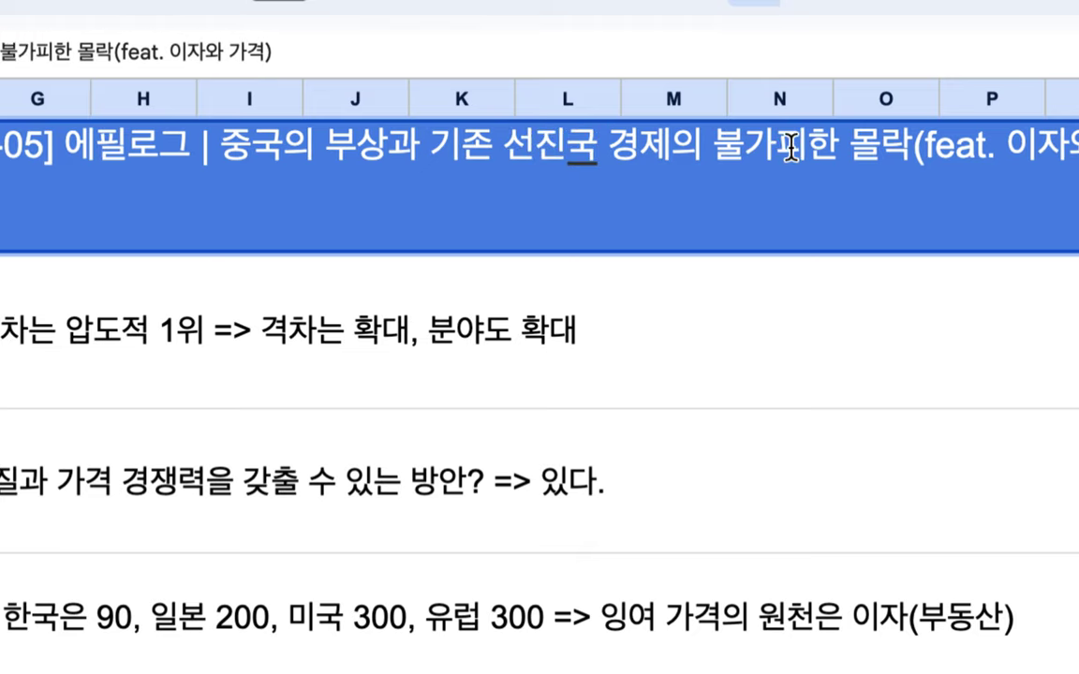
pyautogui.click(493, 151)
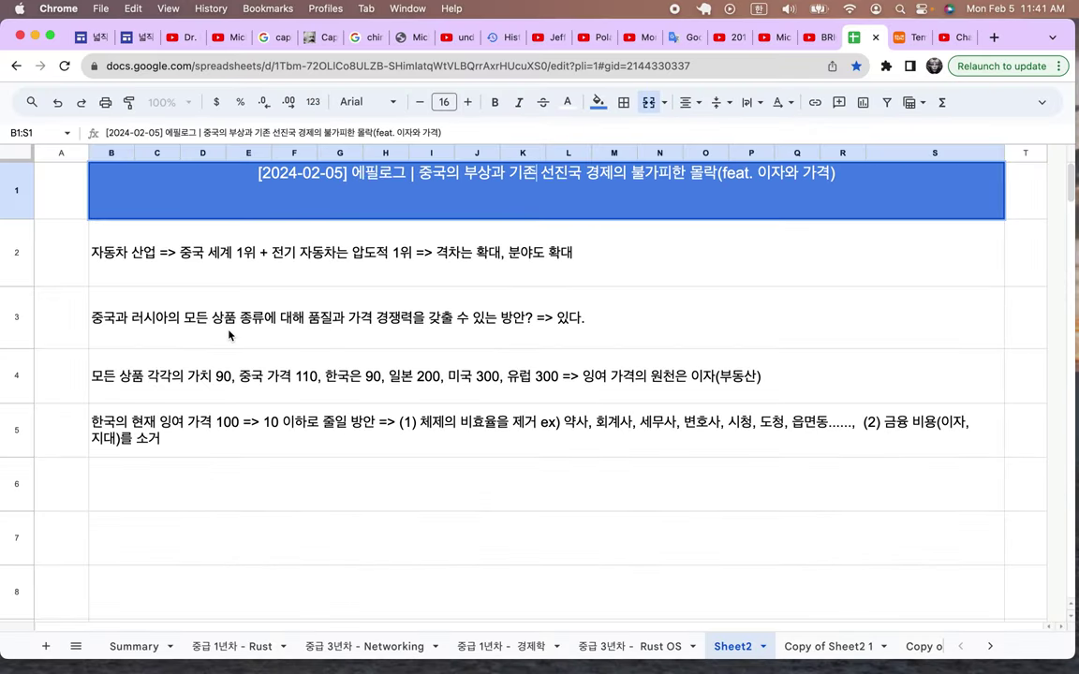
# Clear the notes in rows 2 to 5 and begin a new row 2 note with "FIIL => 2023.4 =>".
pyautogui.moveTo(221, 251); pyautogui.dragTo(231, 419)
pyautogui.press('Delete')
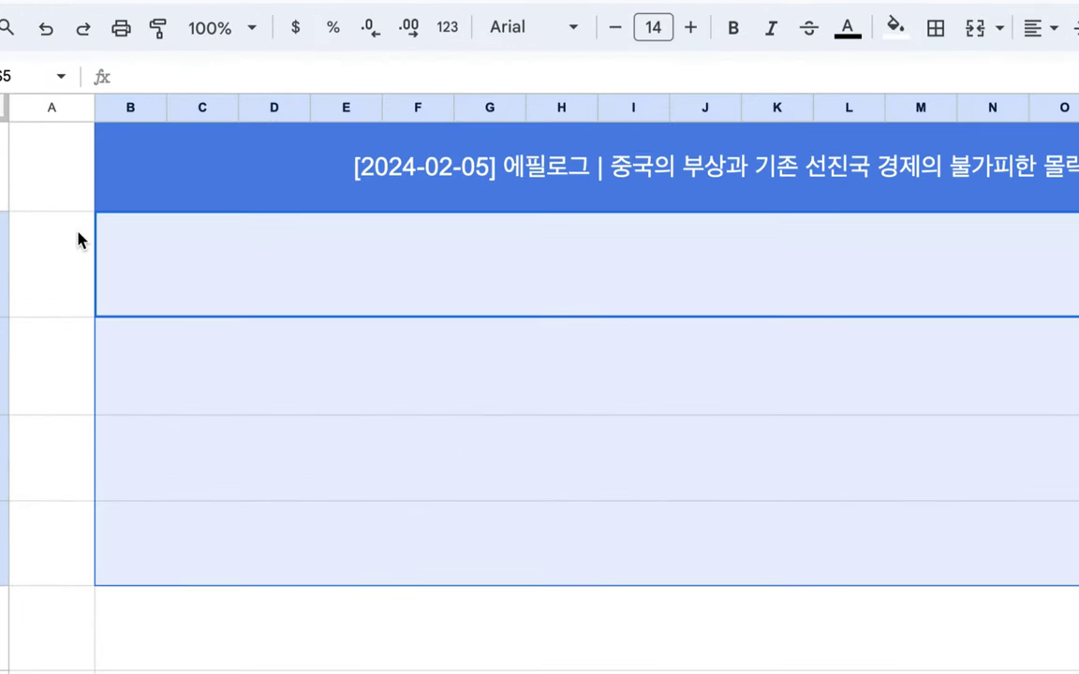
pyautogui.doubleClick(120, 269)
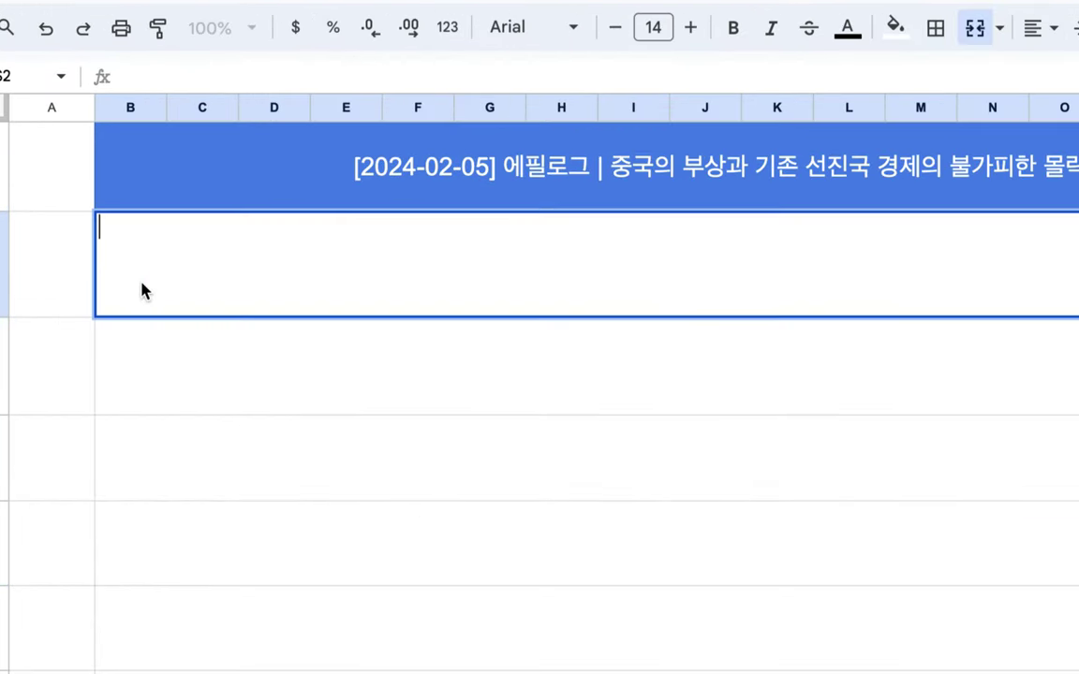
pyautogui.write('FIIL')
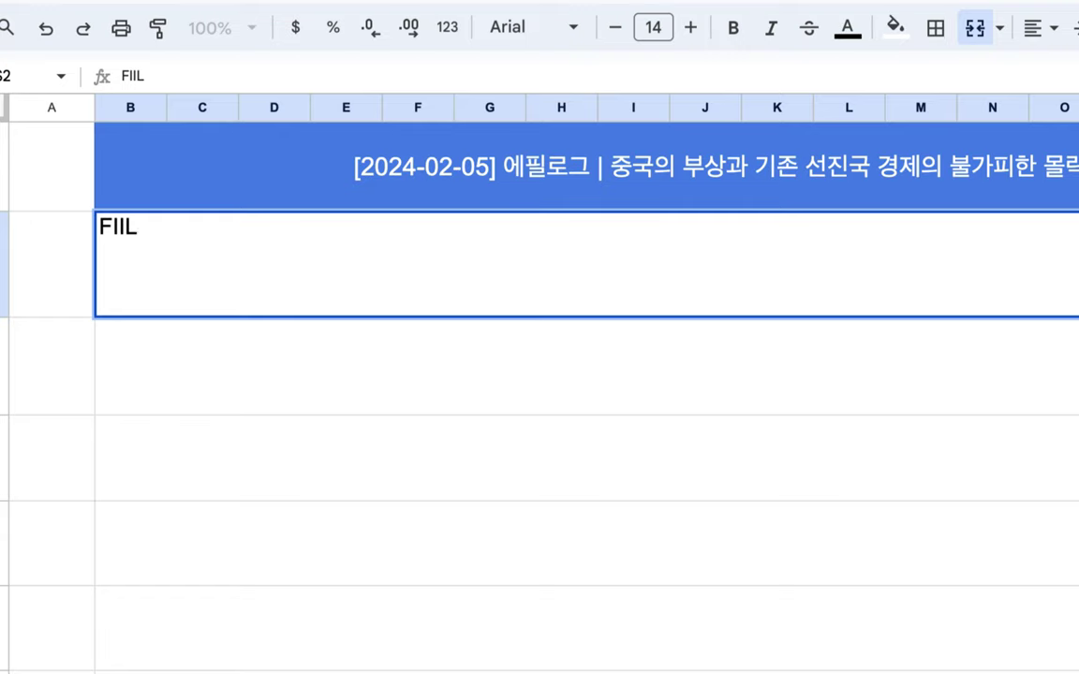
pyautogui.write('=> 2023.4 =>')
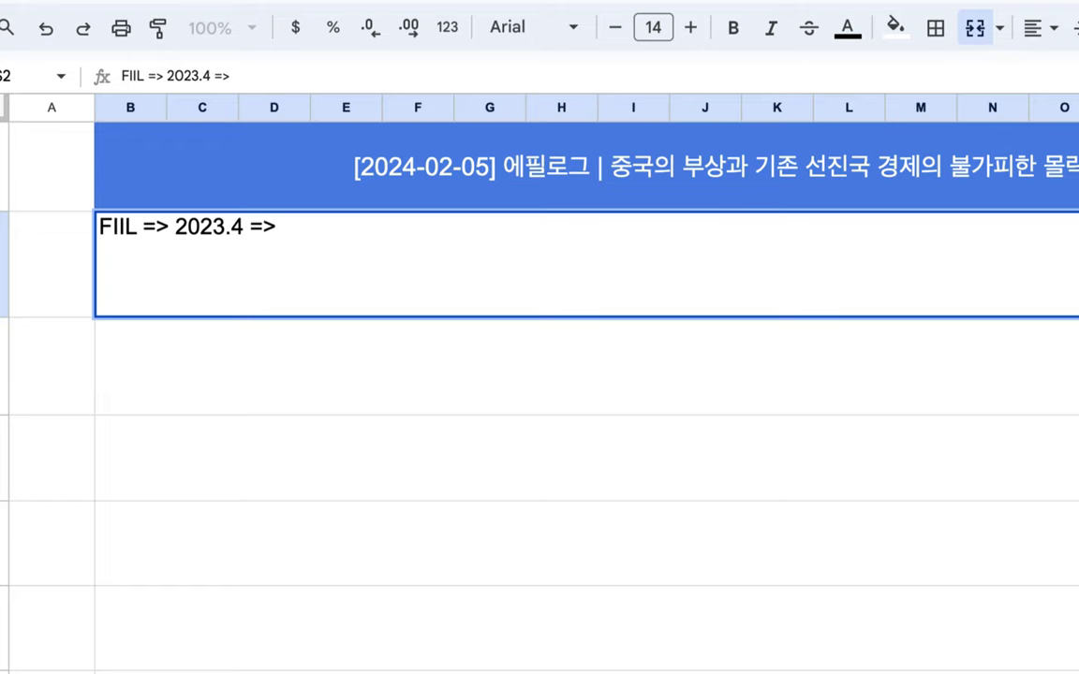
# Continue the row 2 note with "GIT => CI/CD".
pyautogui.write('ㅎ')
pyautogui.press('BackSpace')
pyautogui.write('GIL')
pyautogui.press('BackSpace')
pyautogui.write('T')
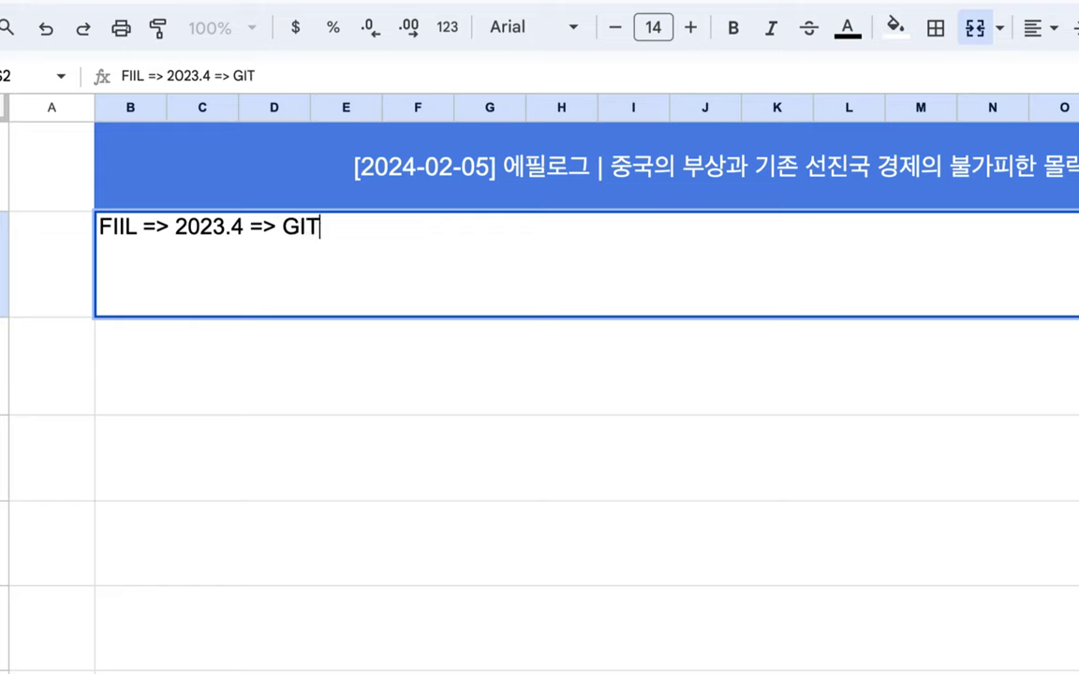
pyautogui.write(' => CI/CD')
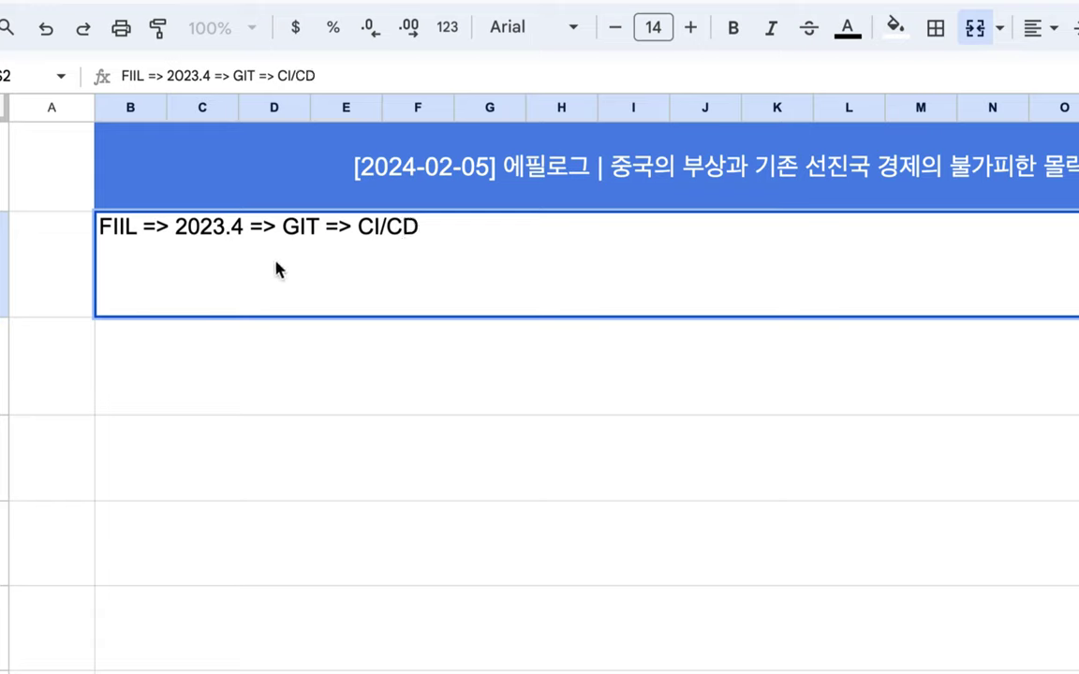
# Highlight the GIT and CI/CD part of the row 2 note, and append "=> UI" at its end.
pyautogui.moveTo(284, 230); pyautogui.dragTo(463, 232)
pyautogui.click(467, 232)
pyautogui.write('=> UI')
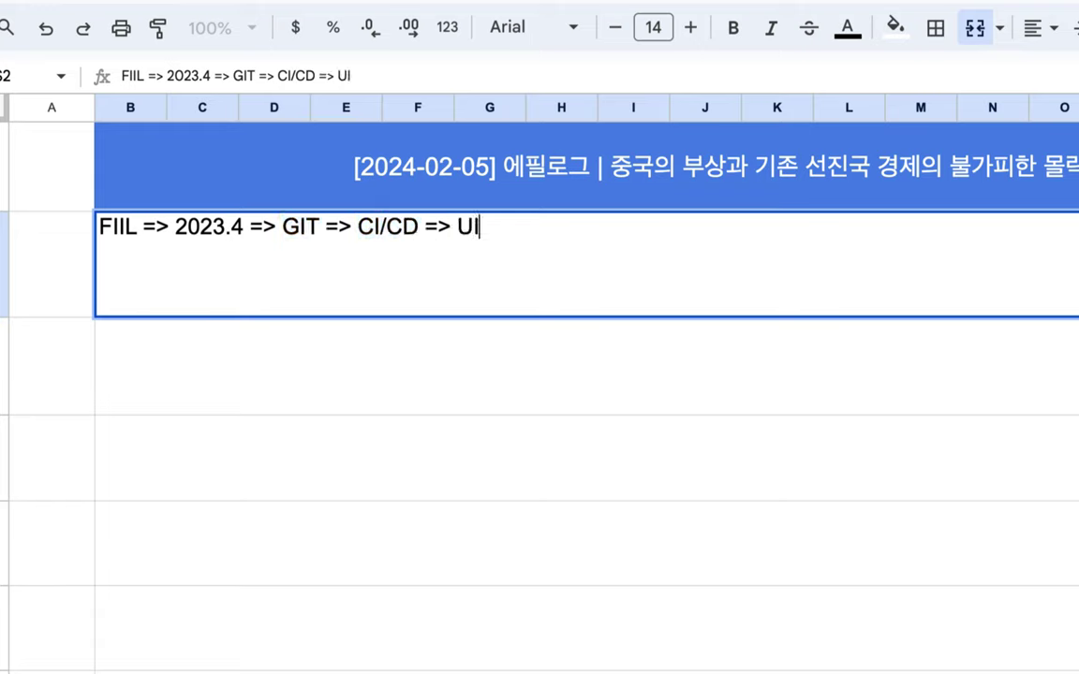